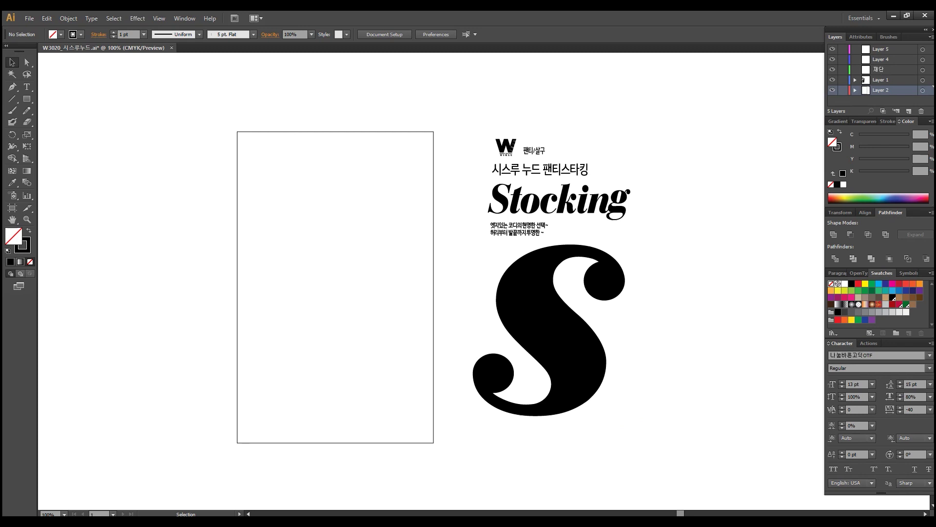
- Switch to outline view and create a 50 × 50 mm rounded rectangle with a 5 mm corner radius inside the large rectangle
click(237, 287)
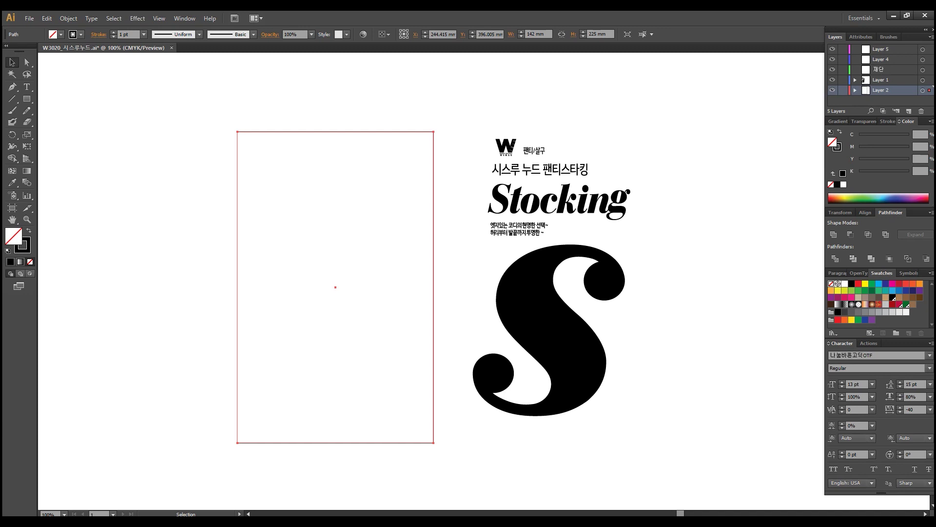
key(ctrl+shift+a)
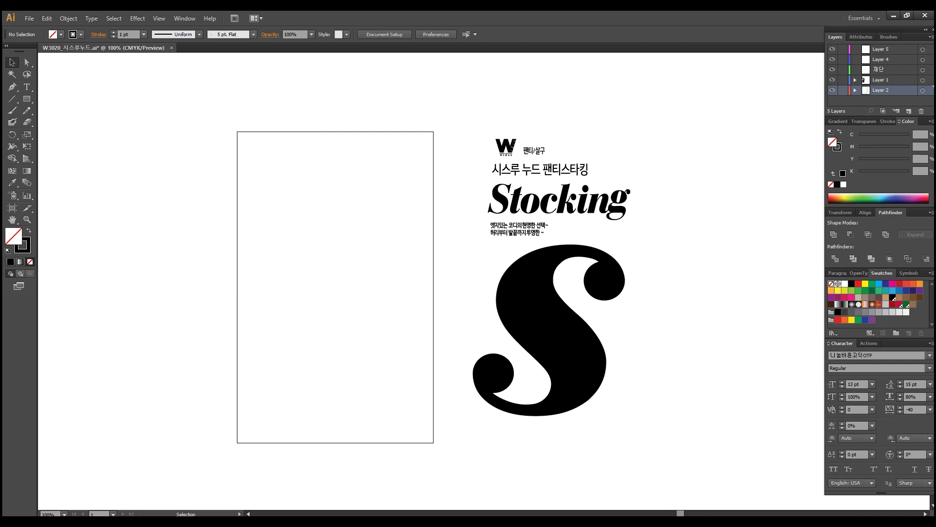
click(237, 220)
key(m)
key(ctrl+y)
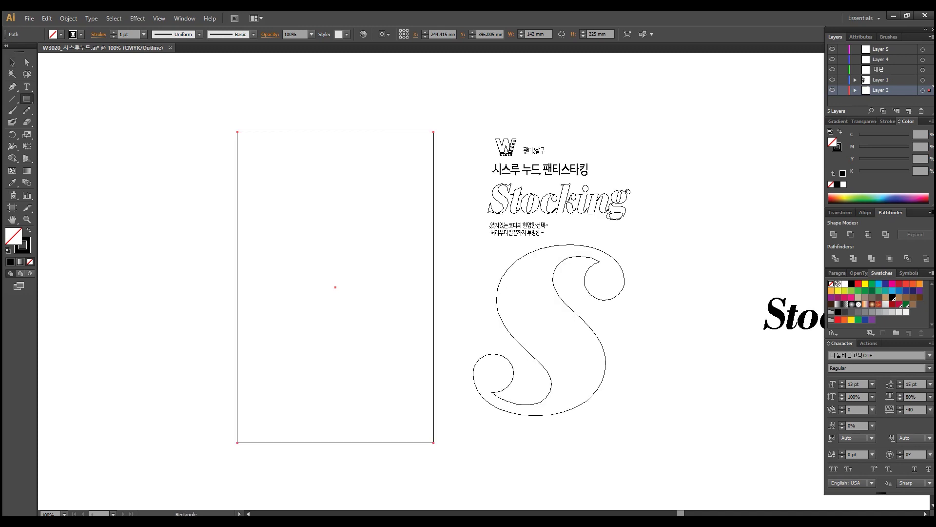
key(Return)
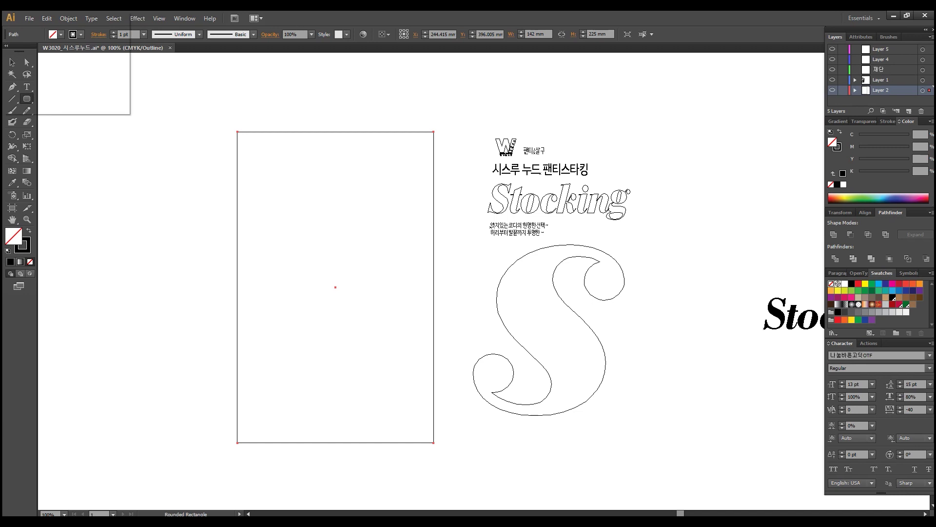
text(50)
key(Tab)
text(50)
key(Tab)
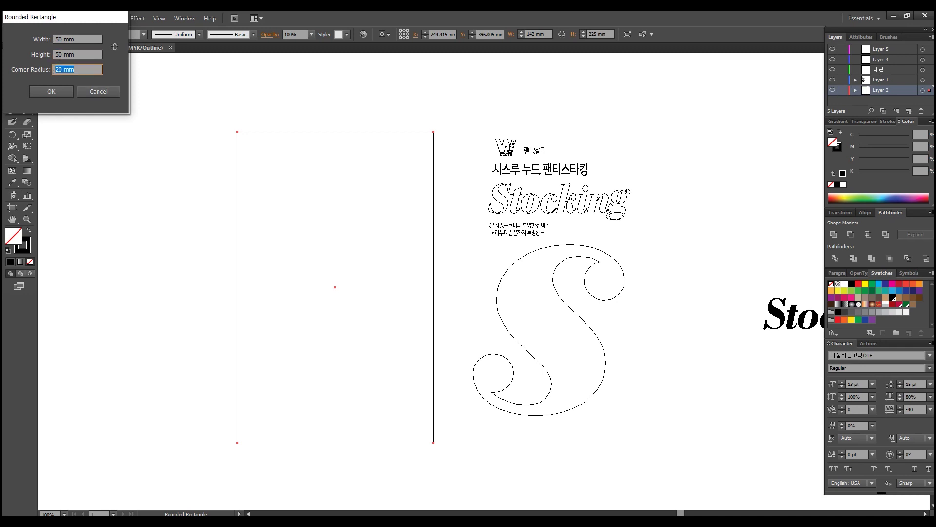
text(5)
key(Return)
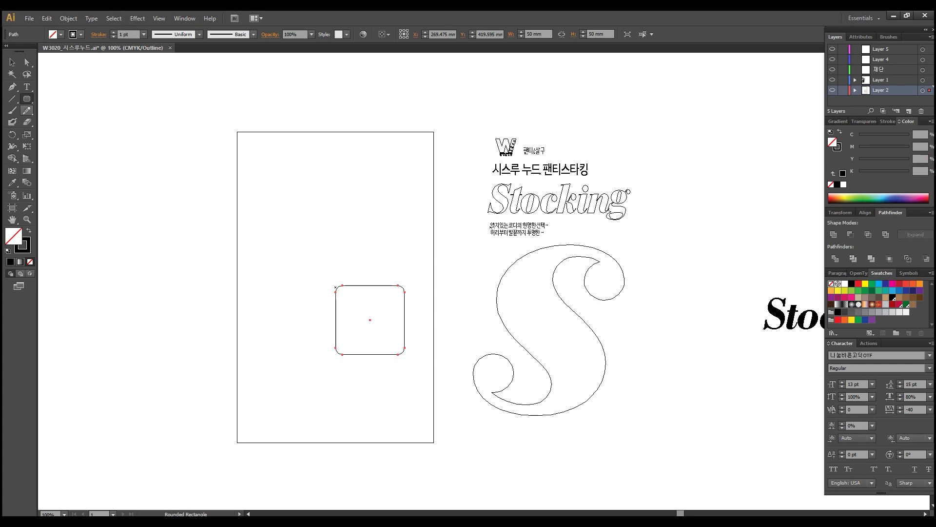
- Rotate the rounded square 45° and move it onto the middle of the large rectangle's top edge
key(r)
key(Return)
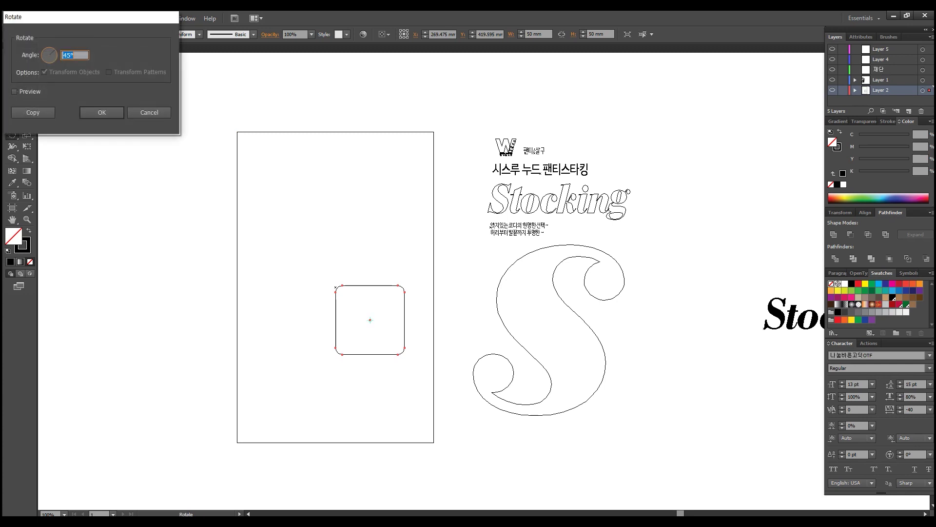
key(Return)
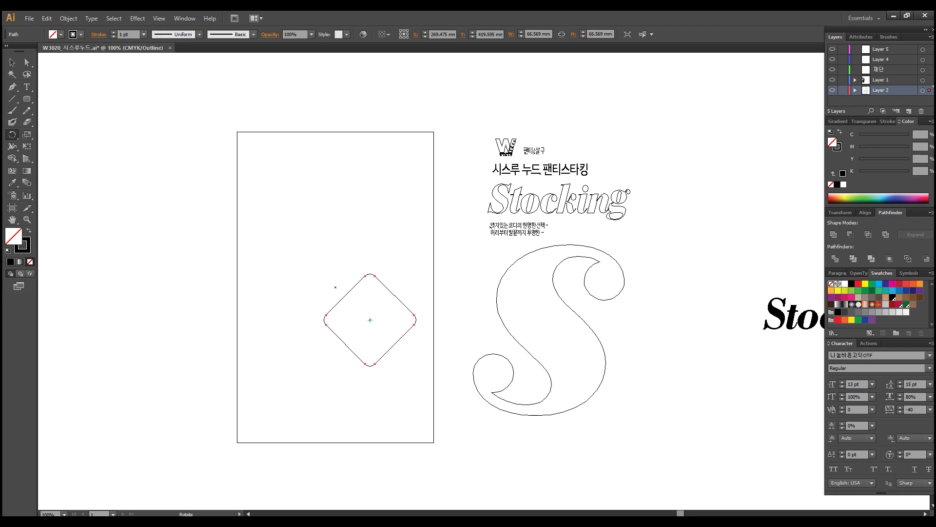
key(v)
drag(370, 320, 335, 127)
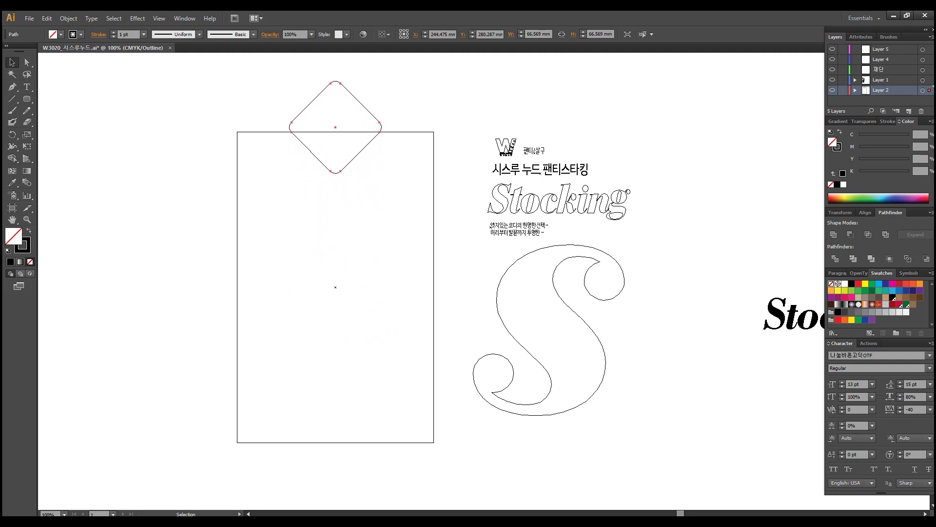
- Resize the rounded diamond to 70 mm in width and height
click(536, 34)
text(70)
key(Return)
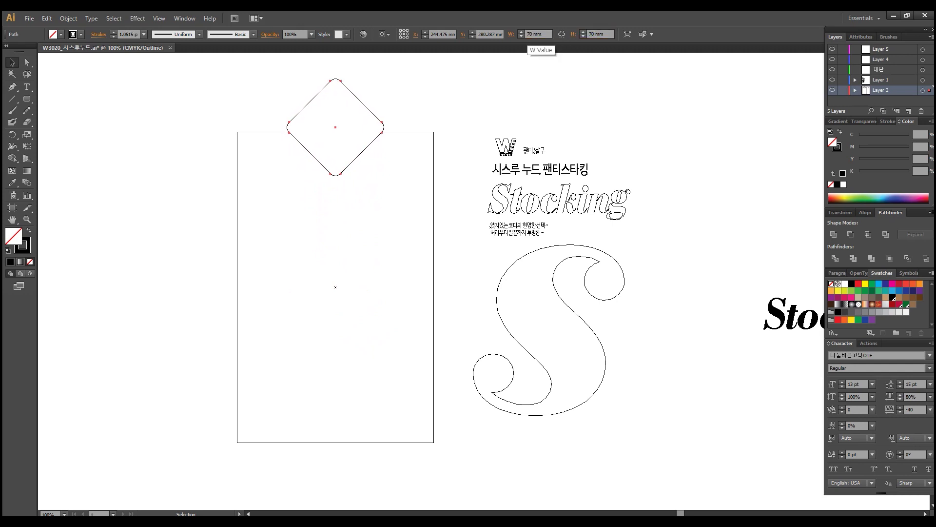
key(ctrl+shift+a)
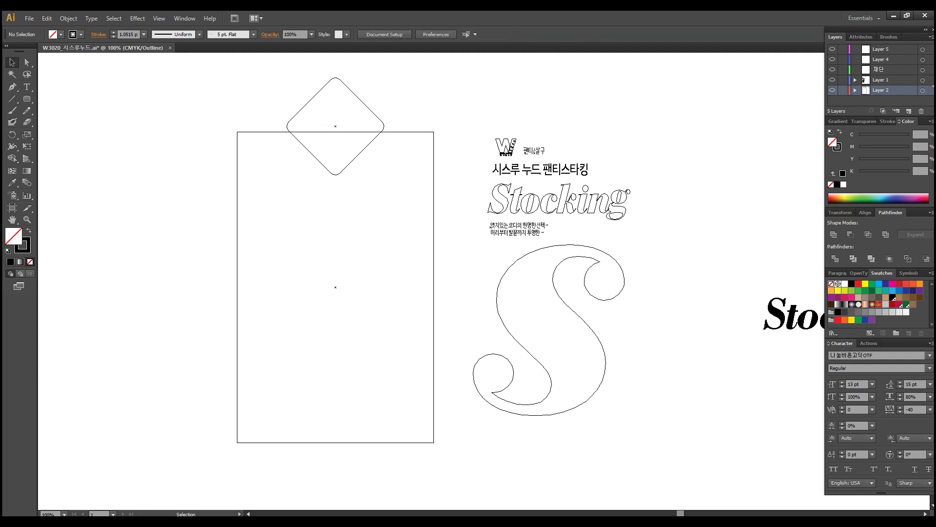
- Align the diamond's lower side anchor points precisely with the large rectangle's top edge
click(433, 195)
key(ctrl+shift+a)
drag(277, 123, 422, 205)
drag(404, 284, 451, 388)
shift+drag(704, 80, 723, 106)
key(ctrl+shift+a)
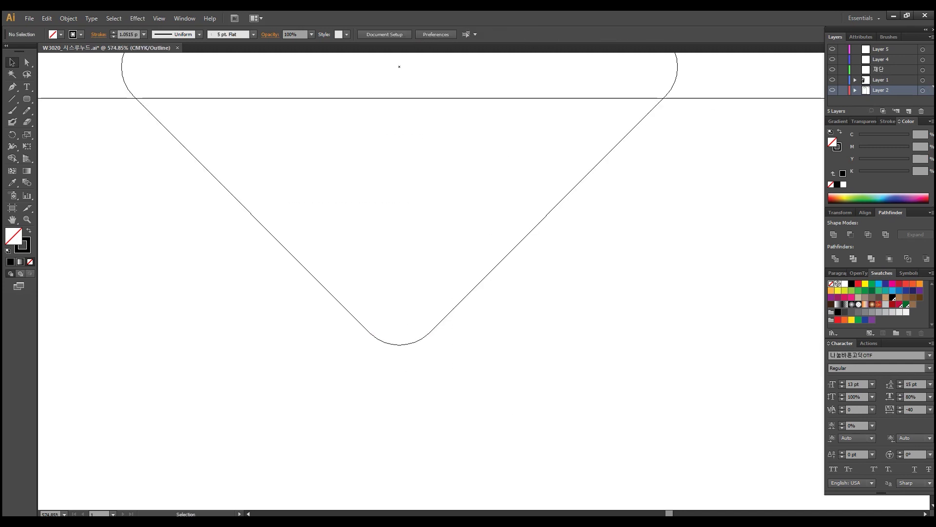
key(ctrl+minus)
key(ctrl+minus)
key(ctrl+minus)
key(ctrl+minus)
key(z)
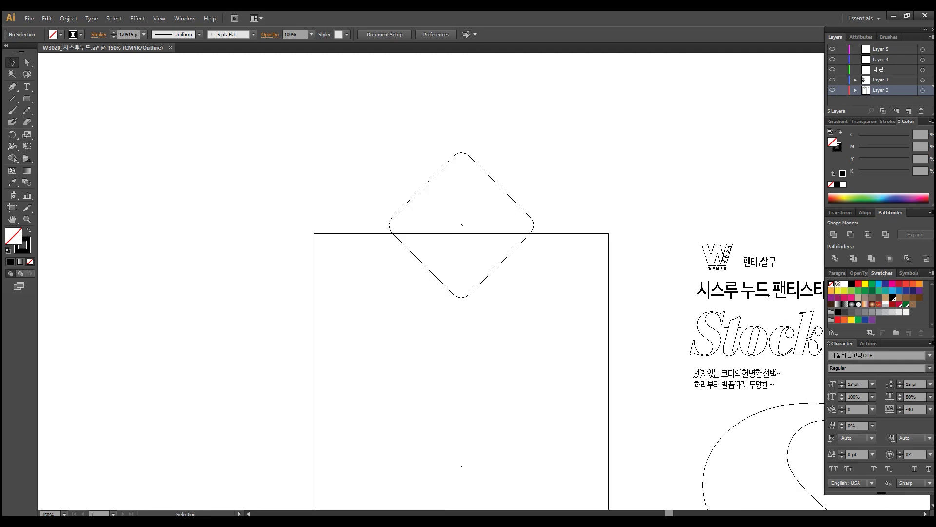
drag(389, 225, 497, 352)
key(v)
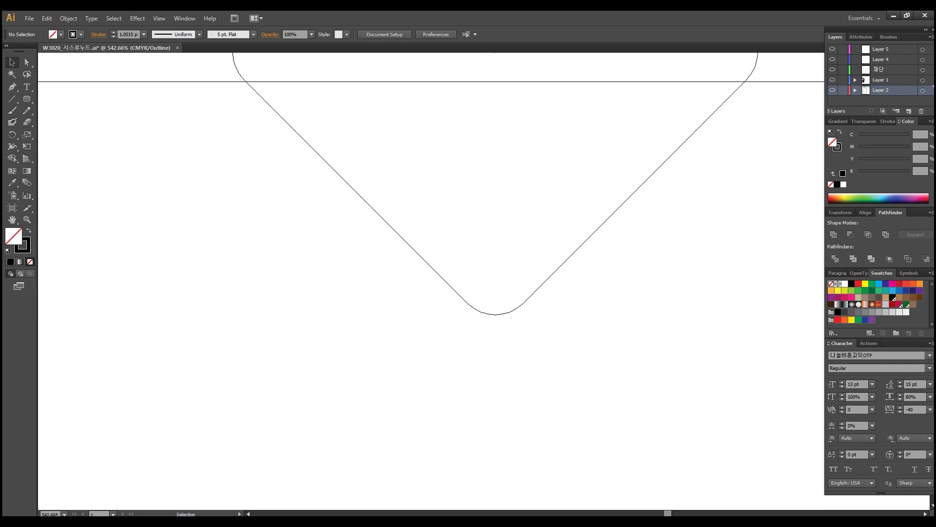
click(382, 218)
key(ctrl+space)
drag(245, 69, 274, 107)
drag(316, 194, 316, 210)
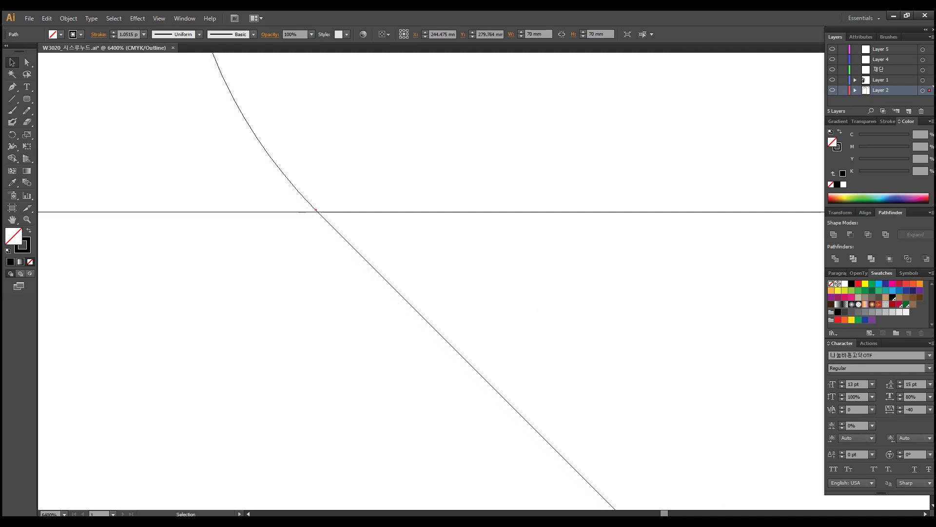
drag(316, 210, 316, 210)
drag(316, 210, 317, 211)
key(ctrl+shift+a)
key(ctrl+minus)
key(ctrl+minus)
key(ctrl+minus)
scroll(486, 271, down, 9)
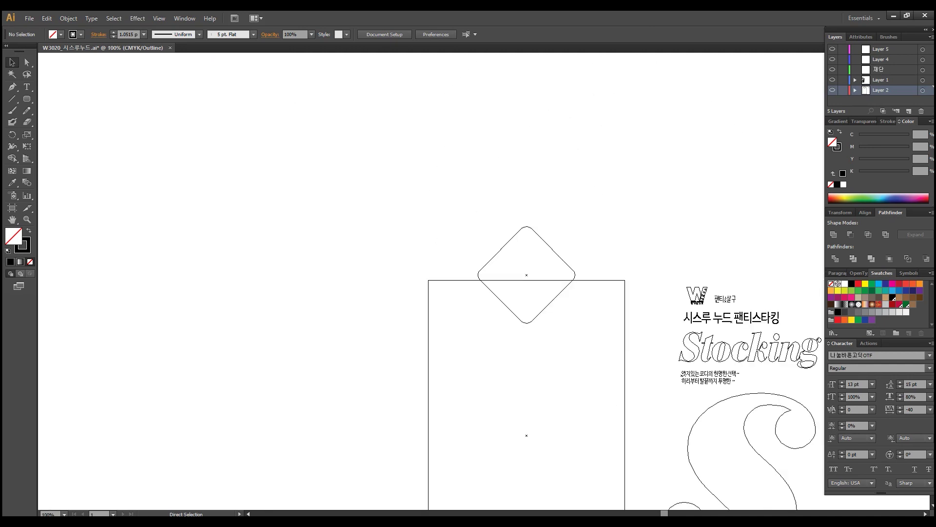
drag(486, 271, 323, 211)
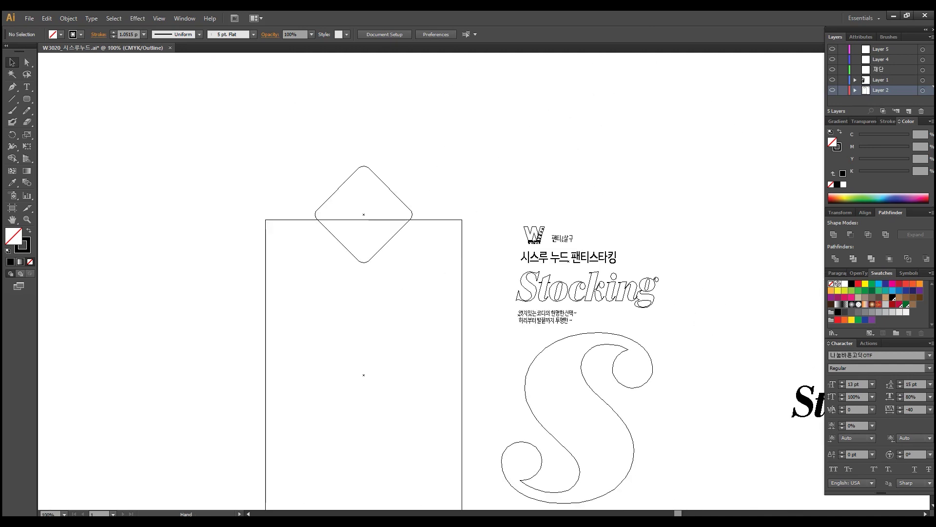
drag(280, 165, 437, 199)
key(Delete)
key(ctrl+z)
- Delete the diamond's anchor points above the large rectangle and the rectangle's top edge, leaving only an open V
key(a)
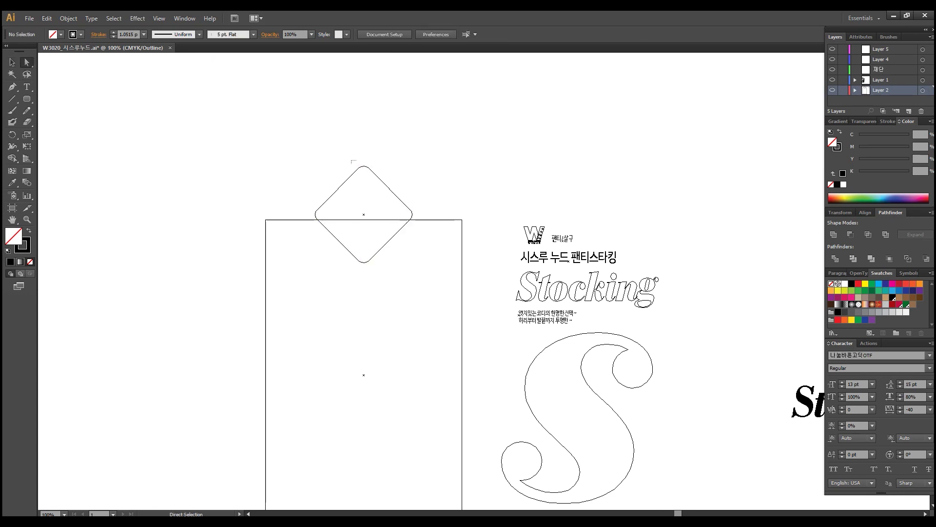
drag(301, 189, 412, 218)
key(Delete)
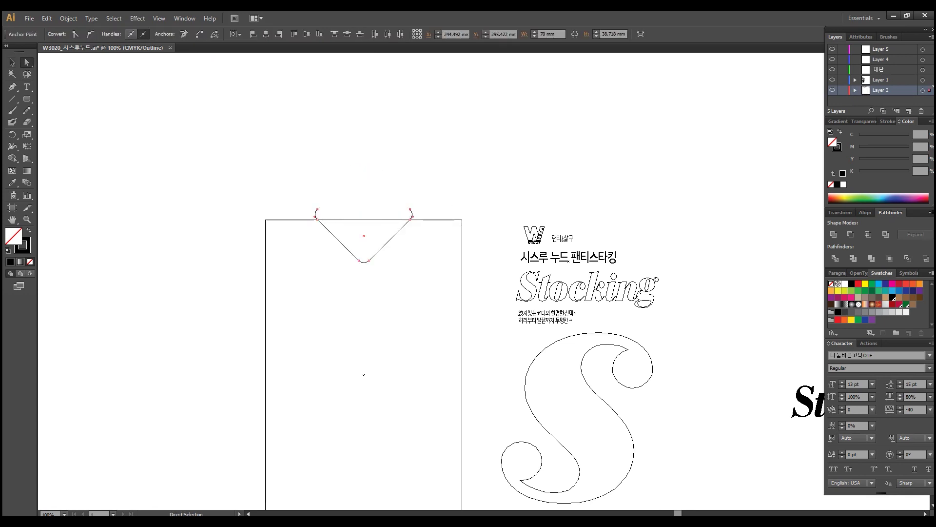
drag(331, 198, 433, 214)
key(Delete)
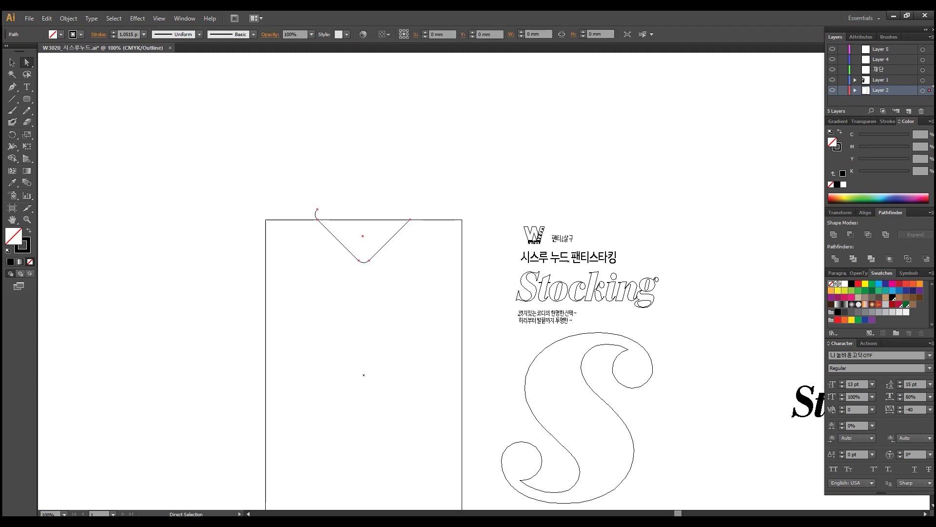
drag(278, 197, 487, 230)
key(Delete)
key(Delete)
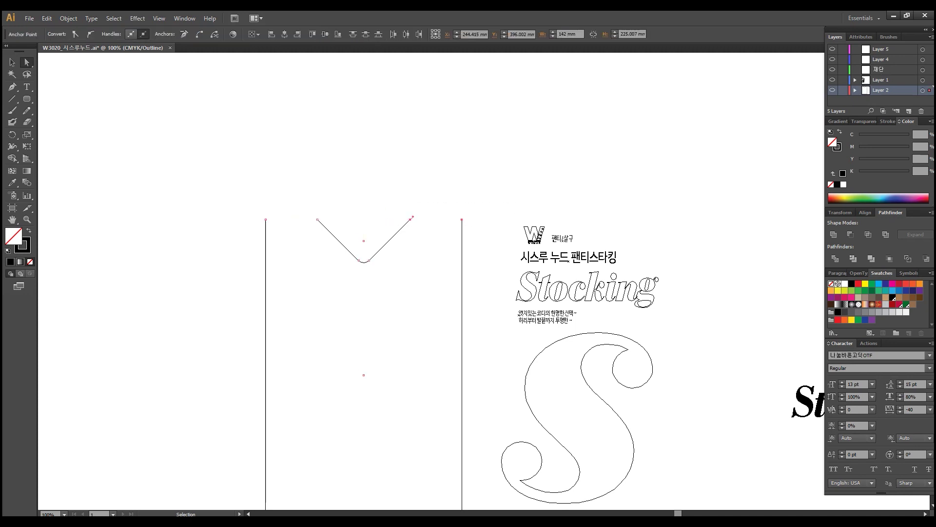
- Join the V's ends to the rectangle's top corners and average the top anchor points along the horizontal axis
key(ctrl+j)
drag(223, 205, 351, 224)
key(ctrl+j)
drag(245, 207, 478, 229)
key(ctrl+alt+j)
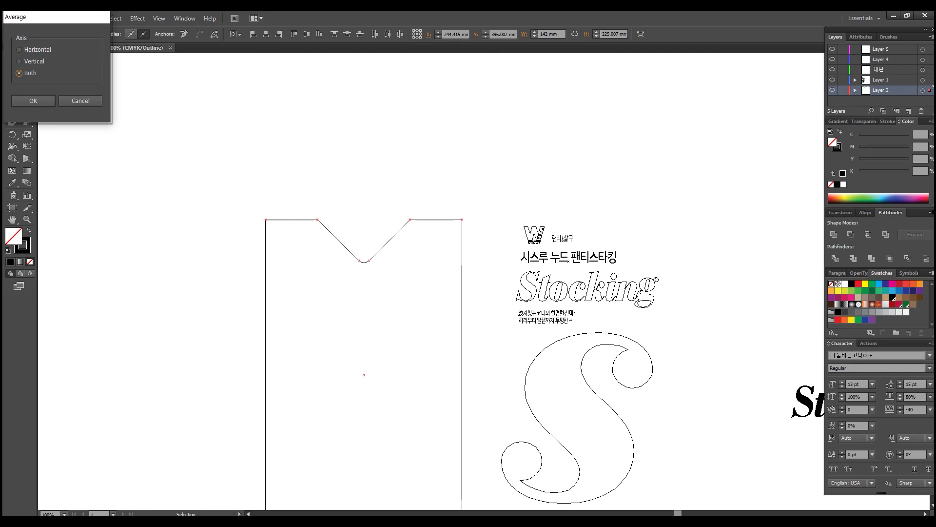
click(19, 49)
click(32, 100)
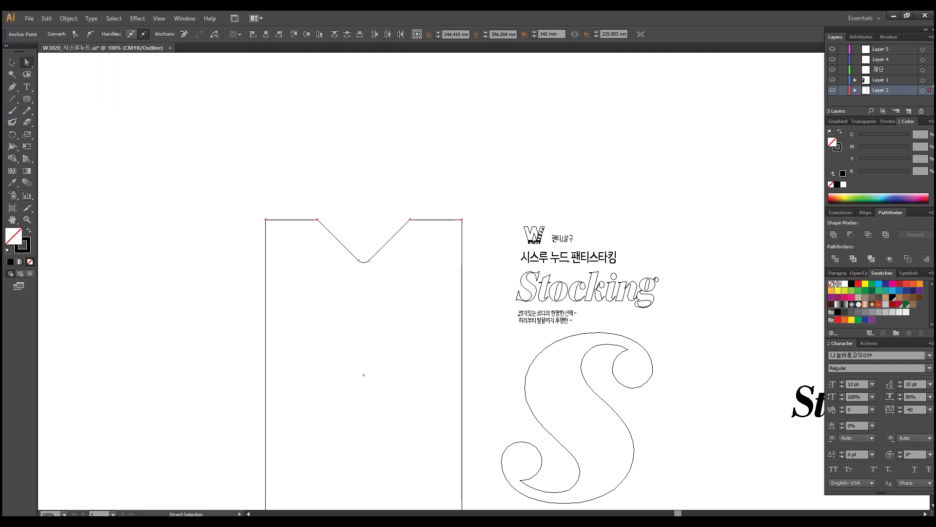
key(ctrl+shift+a)
- Draw a small rectangle about 32.5 mm wide and 11.3 mm high centred over the tip of the V notch
key(space)
drag(653, 393, 633, 272)
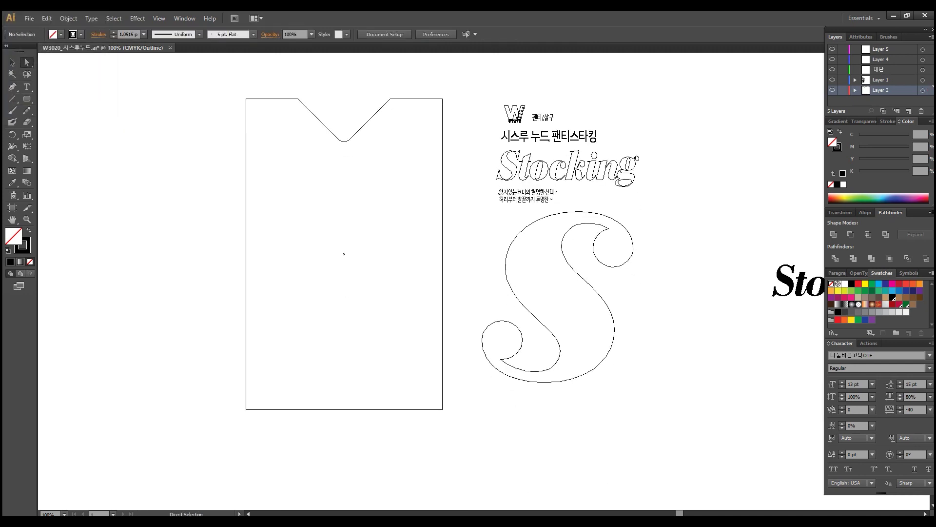
click(27, 98)
click(77, 98)
drag(317, 127, 375, 143)
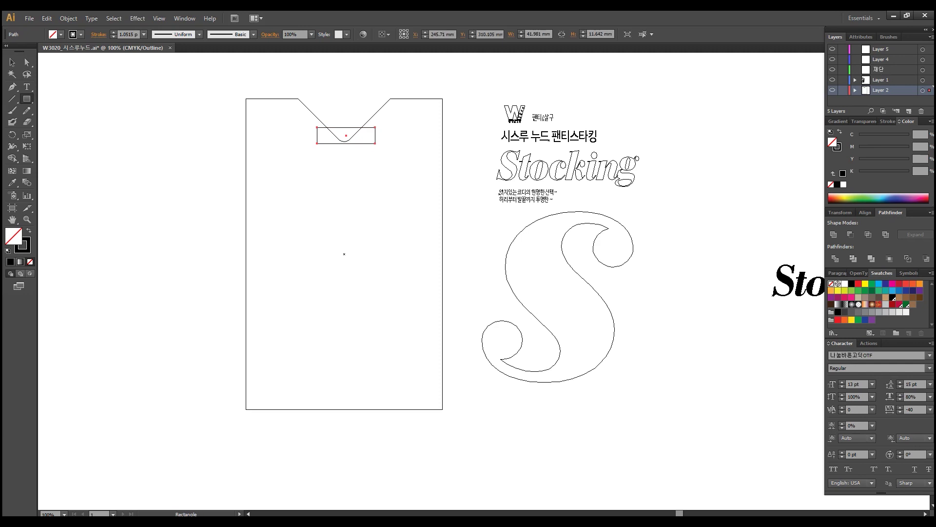
key(Delete)
drag(321, 127, 367, 143)
key(v)
key(a)
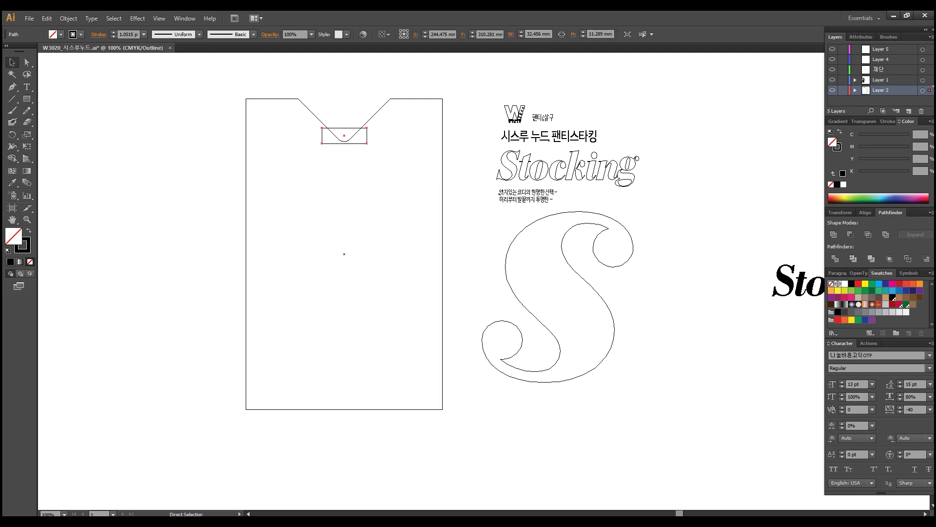
- Return to preview mode and give the small rectangle a pantone 193 c fill with no stroke
key(ctrl+y)
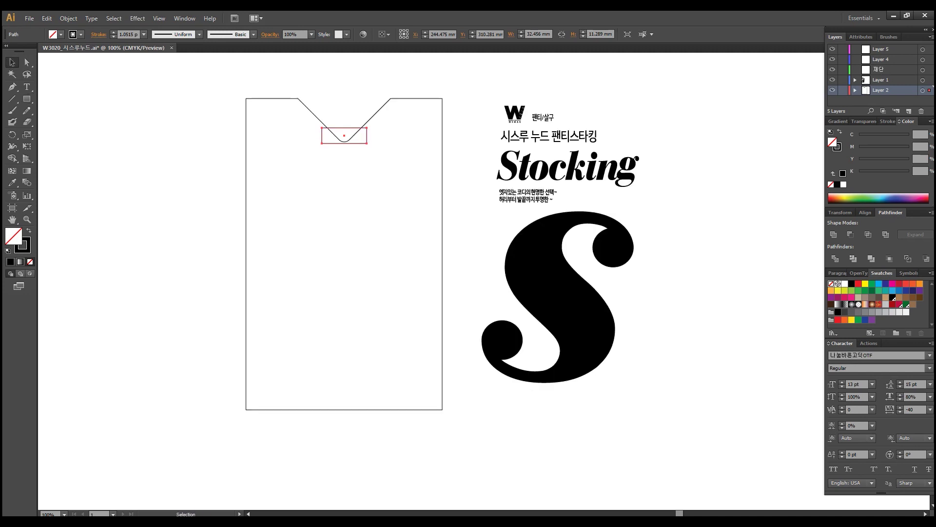
key(a)
key(v)
key(x)
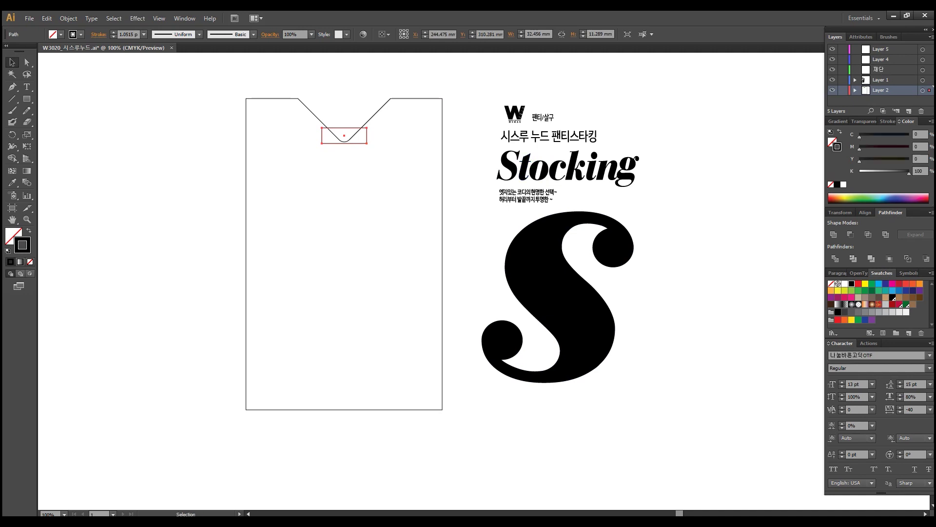
key(slash)
key(x)
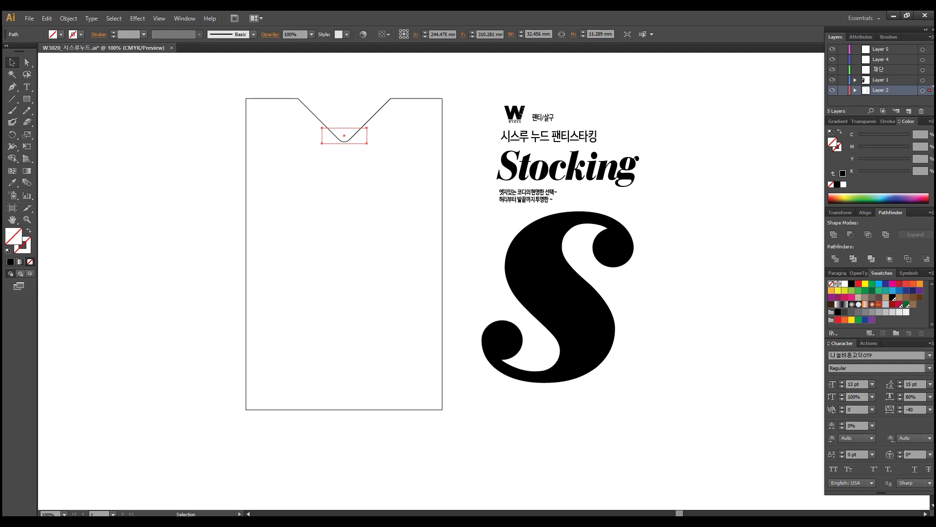
click(899, 304)
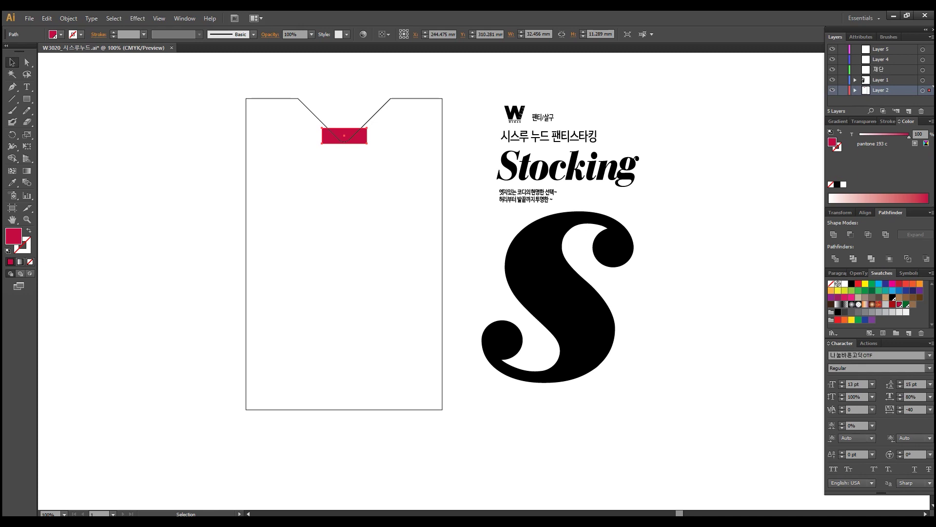
key(ctrl+shift+a)
click(344, 135)
key(ctrl+shift+a)
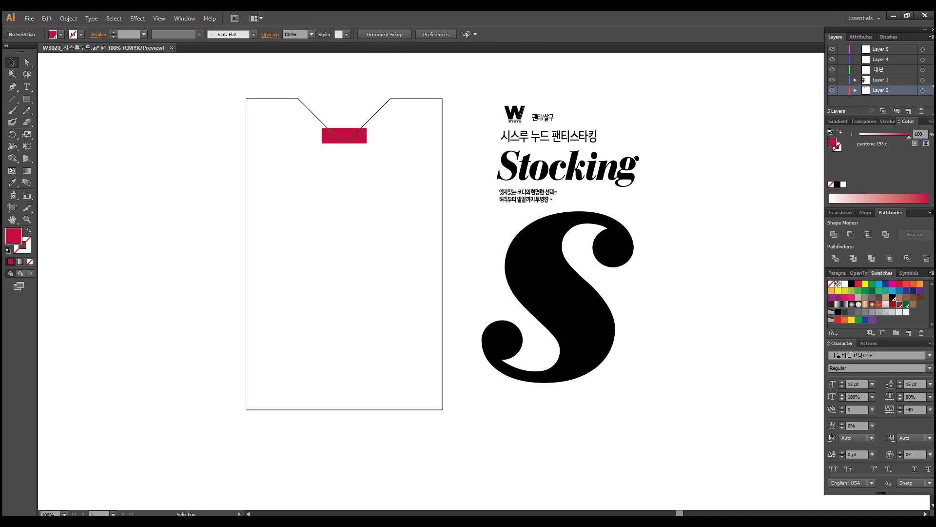
- Place the kraft paper image 스타킹크라프트 copy behind the notched outline, covering it completely, and select the image together with the outline
click(29, 18)
click(46, 176)
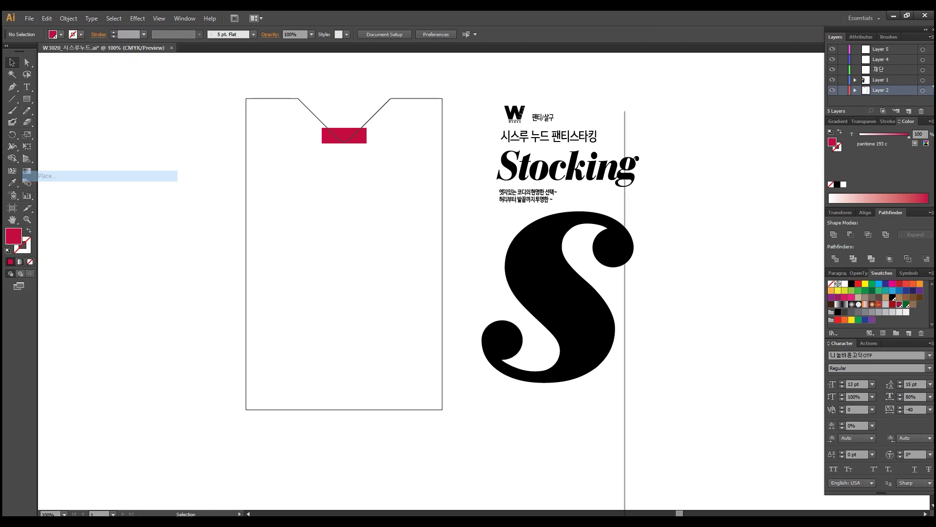
double_click(506, 174)
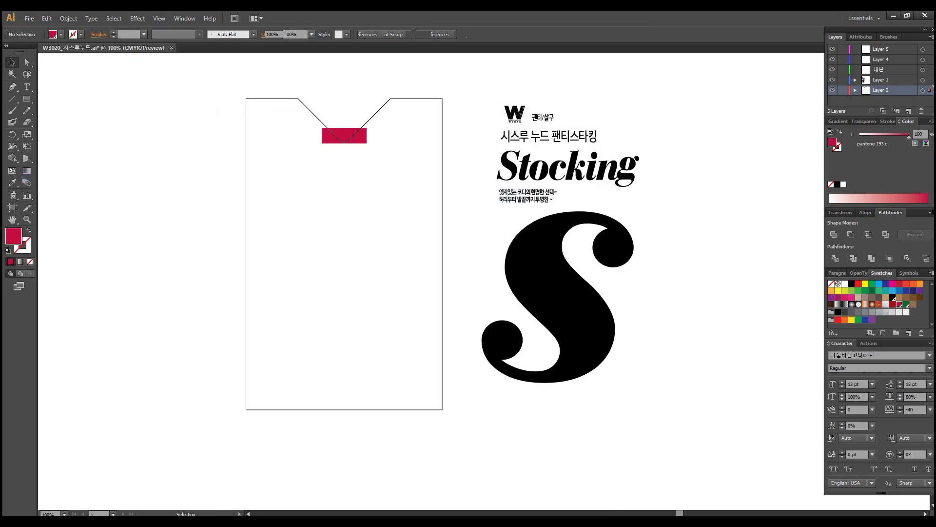
drag(484, 281, 341, 261)
drag(246, 97, 250, 100)
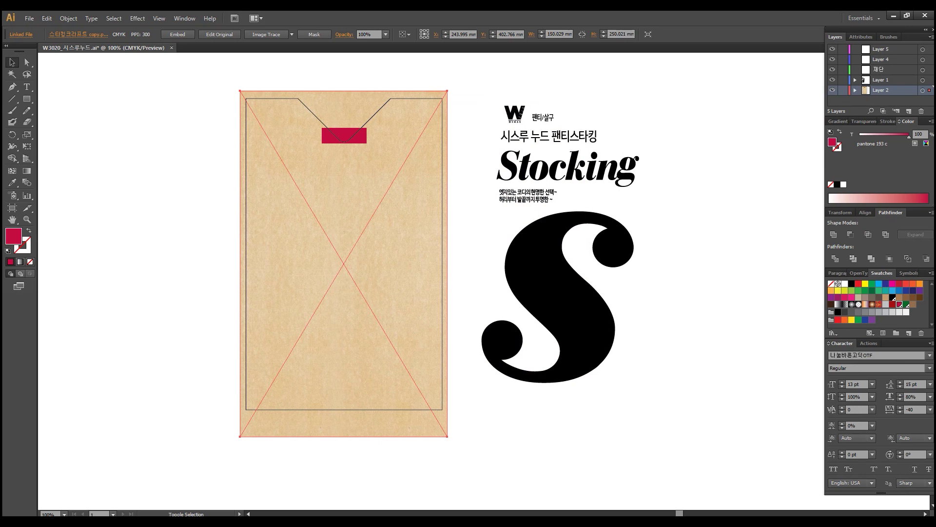
shift+click(247, 98)
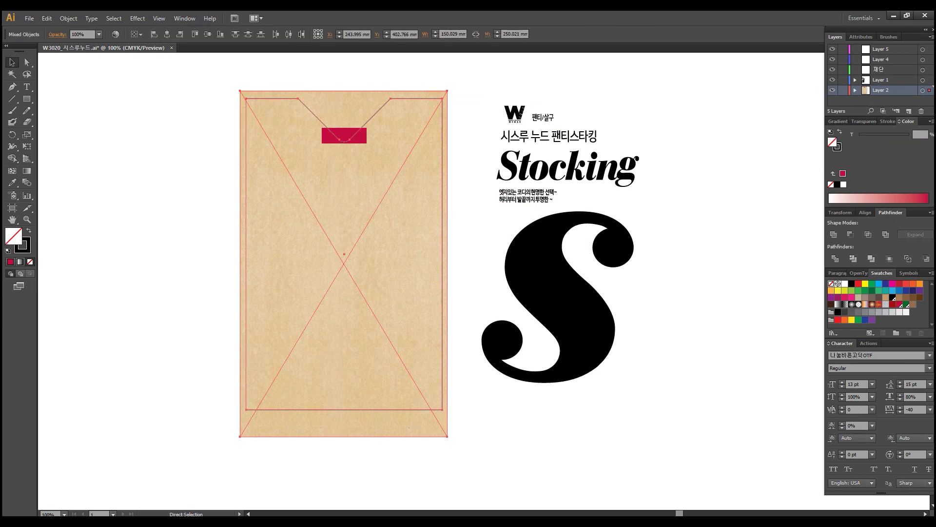
- Clip the kraft paper image to the notched outline with a clipping mask
key(ctrl+7)
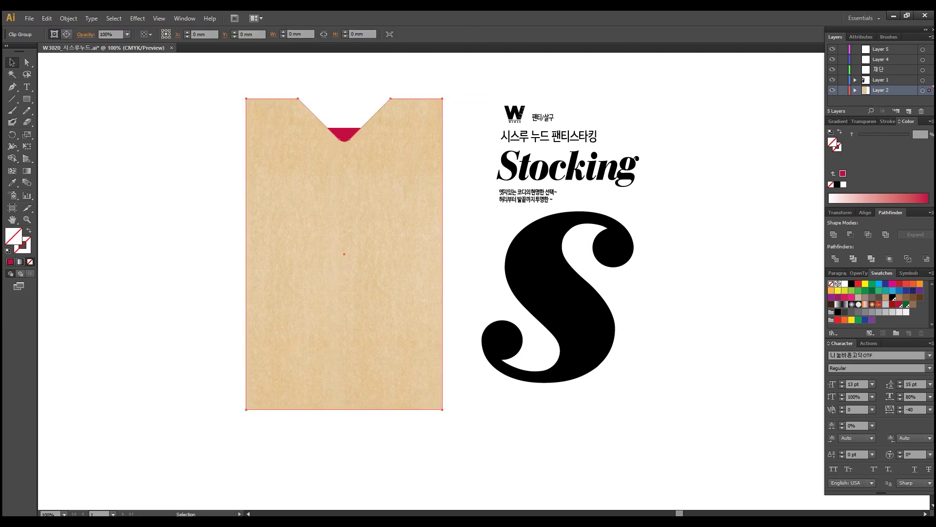
- Try to give the clipping outline a black stroke
key(a)
key(ctrl+shift+a)
click(246, 98)
key(x)
click(852, 284)
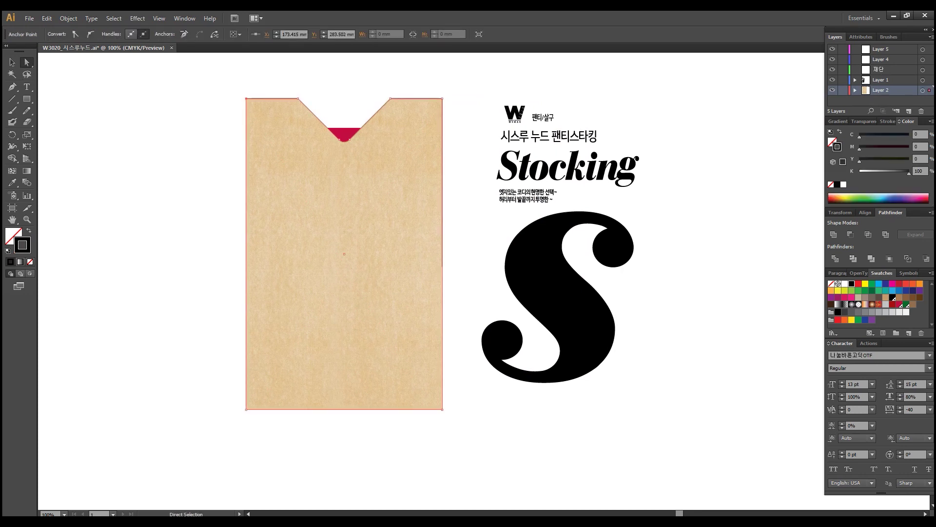
key(ctrl+z)
- Nudge the red rectangle under the V notch slightly upward
key(ctrl+shift+a)
click(344, 135)
key(Up)
key(Up)
key(ctrl+shift+a)
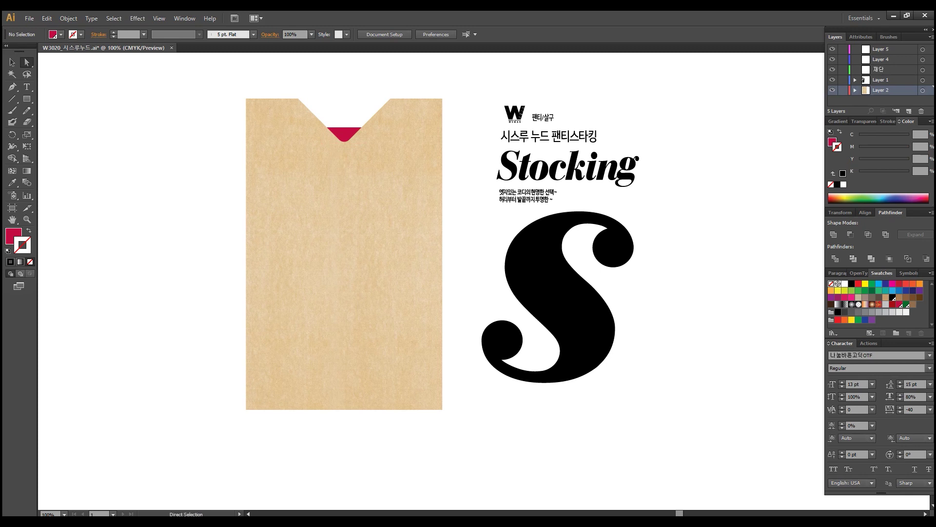
- Set the red rectangle's height to 15 mm and nudge it down into the notch tip
click(344, 135)
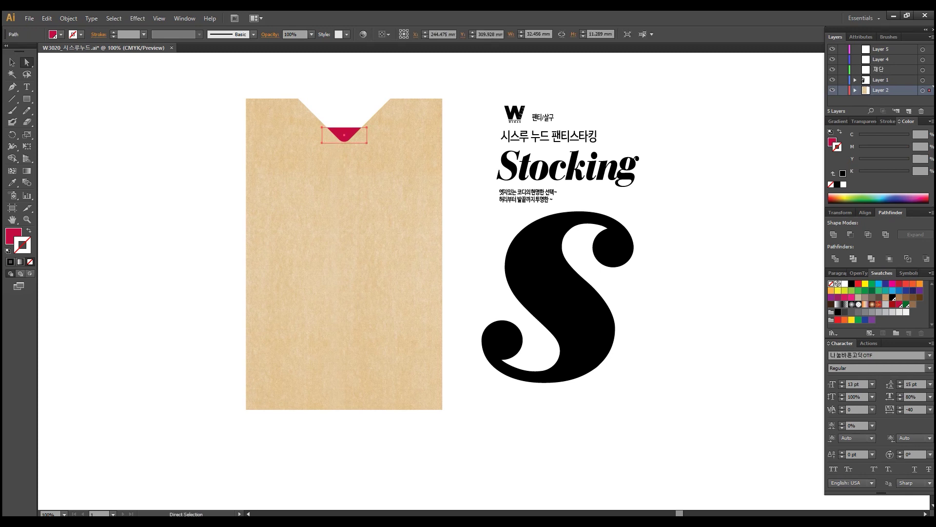
click(597, 34)
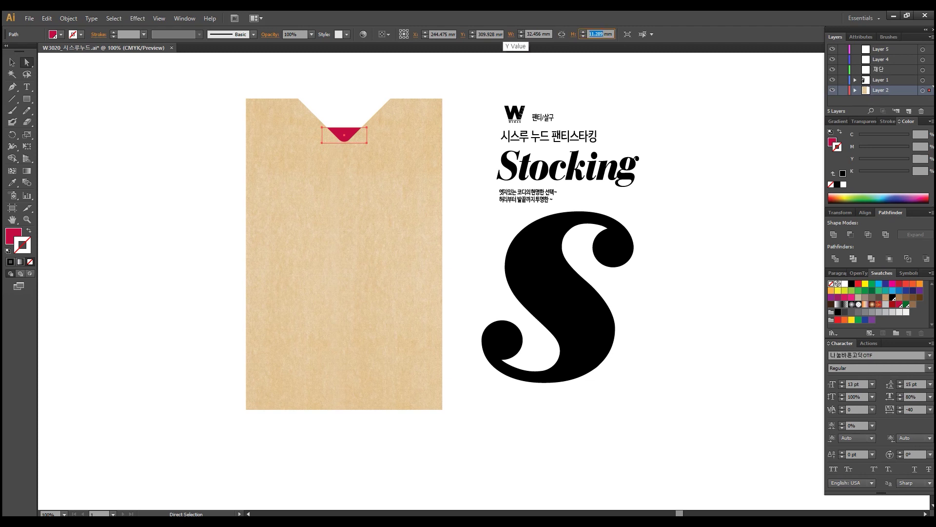
text(15)
key(Return)
key(Down)
key(Down)
key(Down)
key(Down)
key(Down)
key(ctrl+shift+a)
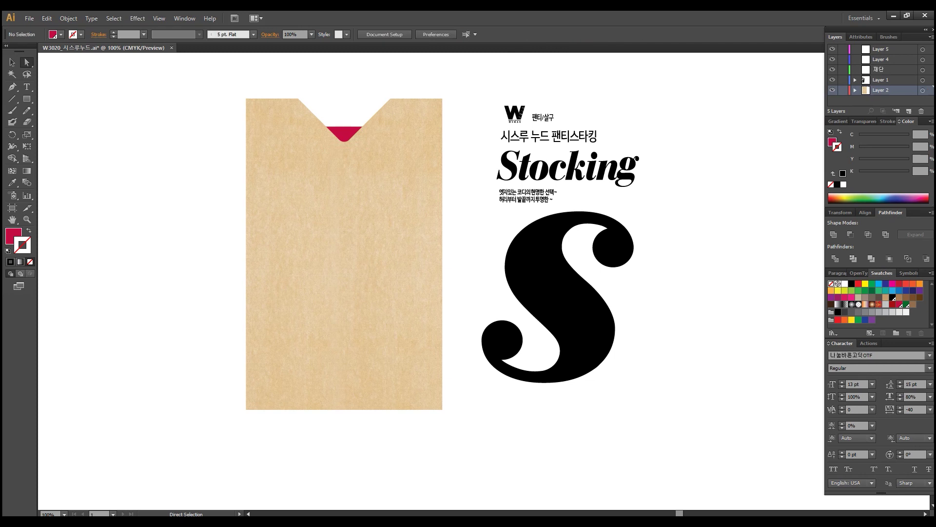
- Select and copy the notched clipping outline together with the red rectangle
click(344, 134)
key(ctrl+shift+a)
alt+click(442, 253)
drag(320, 115, 405, 175)
key(ctrl+shift+a)
click(346, 218)
shift+click(527, 97)
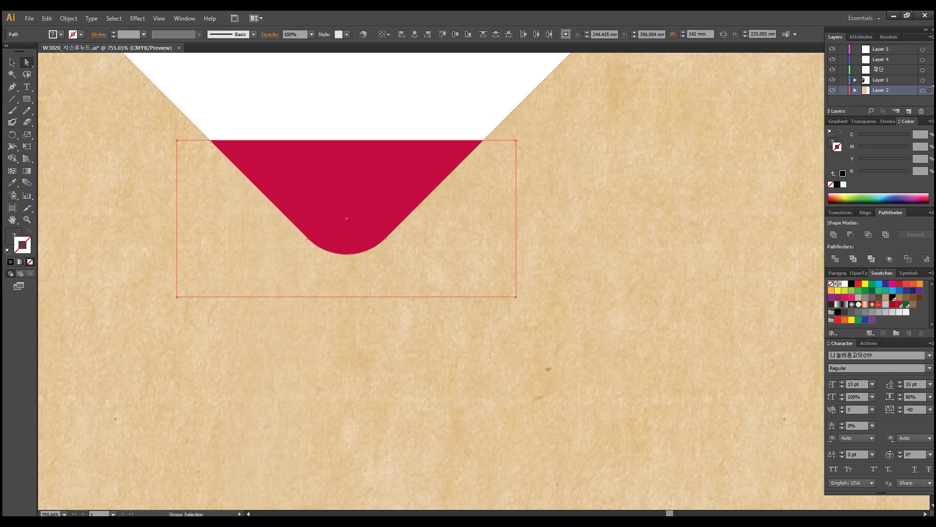
key(ctrl+minus)
key(ctrl+minus)
key(ctrl+minus)
key(ctrl+minus)
key(ctrl+minus)
key(ctrl+minus)
drag(466, 390, 393, 292)
key(a)
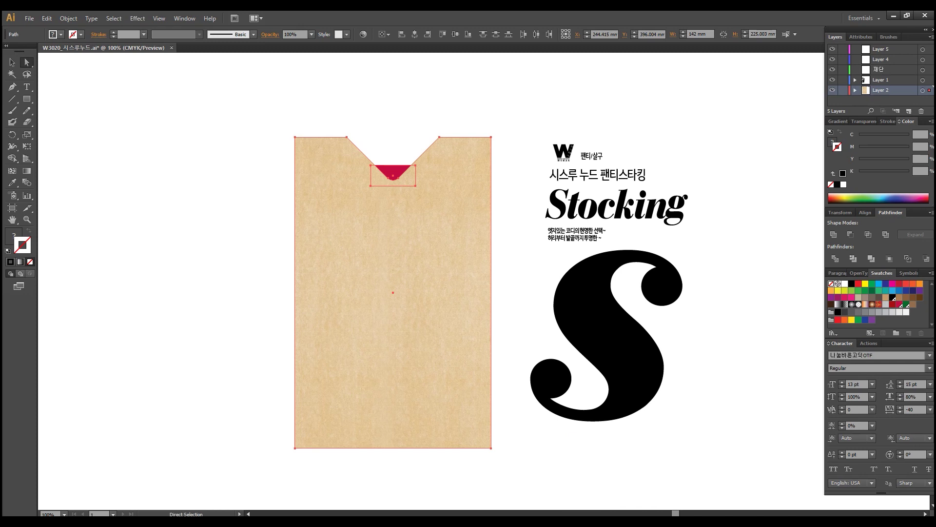
- Move the 재단 layer to the top of the layer stack and paste the copied outline and rectangle in place on it
key(ctrl+shift+a)
drag(895, 70, 895, 46)
key(ctrl)
key(ctrl+a)
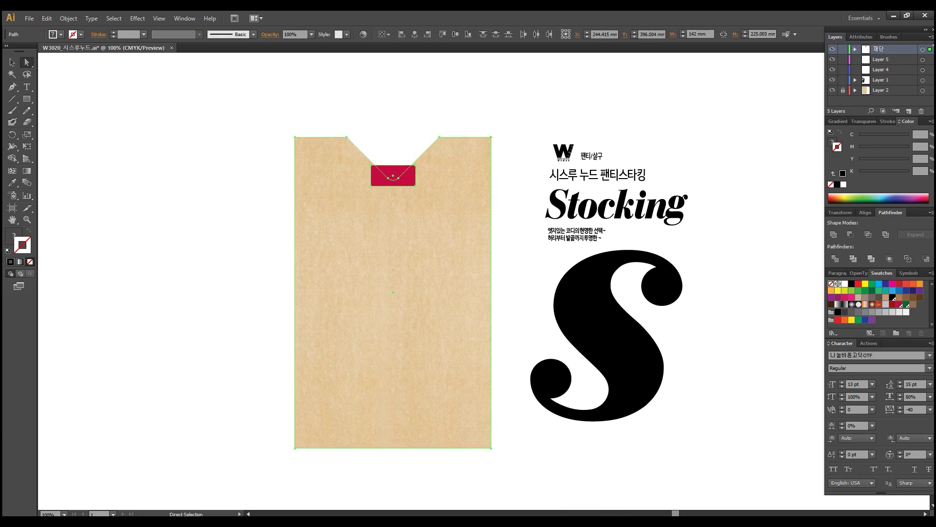
- Unite the copied outline and rectangle into one shape with no fill and a black stroke
key(x)
key(shift+F8)
click(892, 212)
click(833, 234)
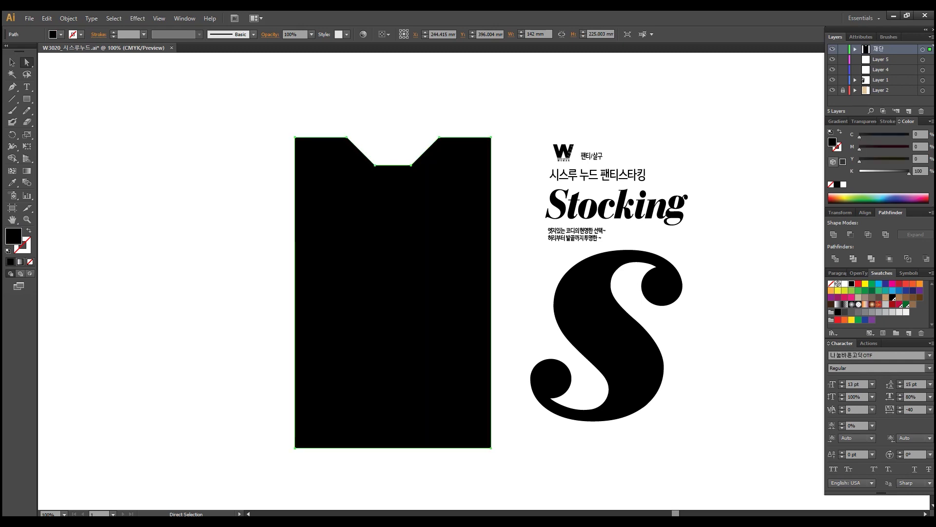
key(ctrl+z)
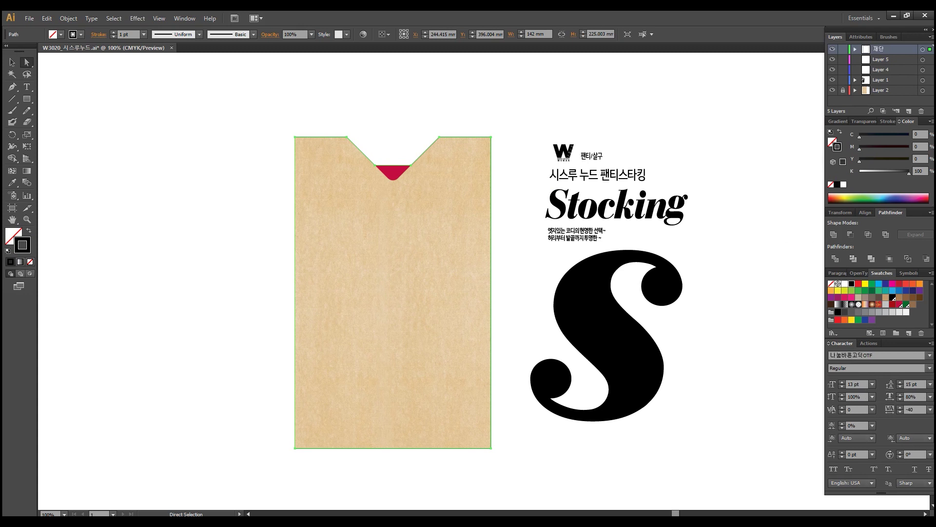
- Set the united cutting line's stroke weight to 0.3 pt
click(886, 121)
click(872, 133)
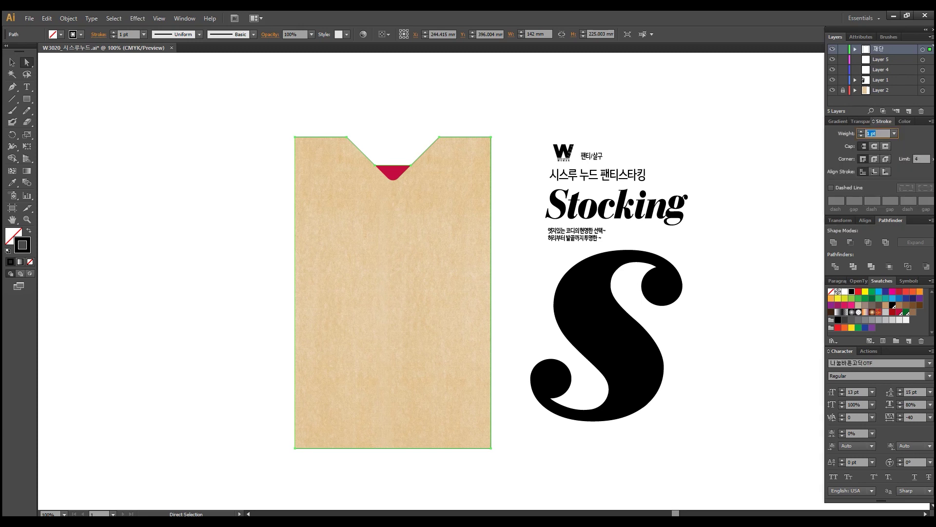
text(0.3)
key(Return)
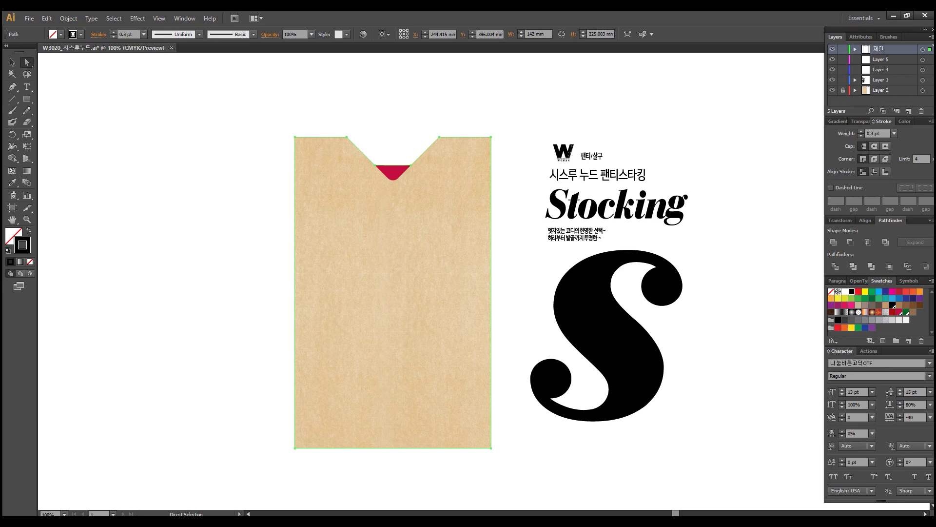
- Set the cutting line's blending mode to Multiply and lock the 재단 layer
click(860, 121)
click(850, 133)
click(849, 167)
key(ctrl+shift+a)
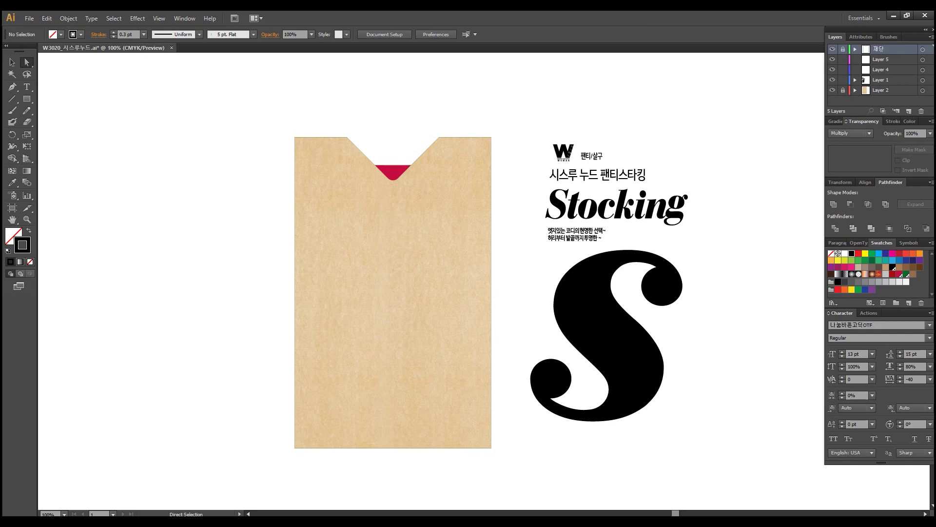
- Unlock Layer 2 and draw a rectangle about 72.7 mm wide and 30.7 mm high across the V notch
drag(19, 51, 35, 59)
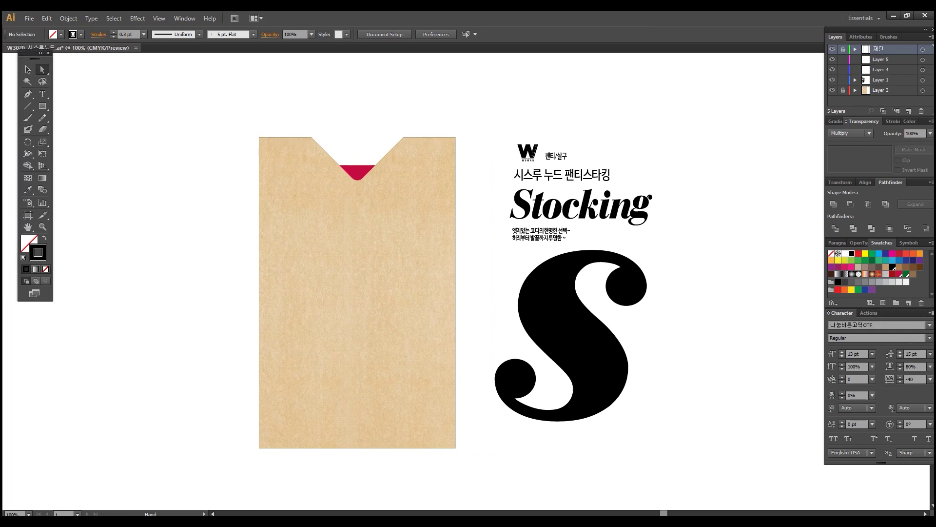
key(ctrl+1)
click(42, 106)
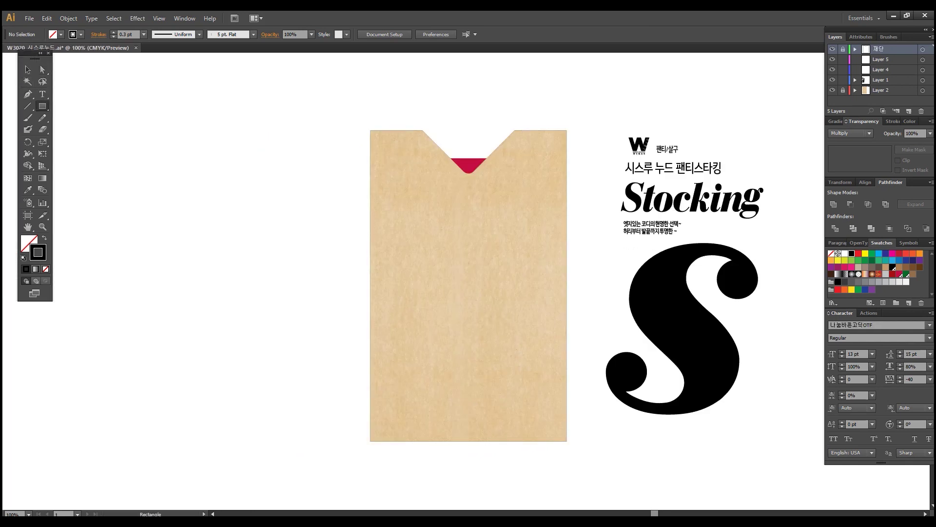
click(892, 91)
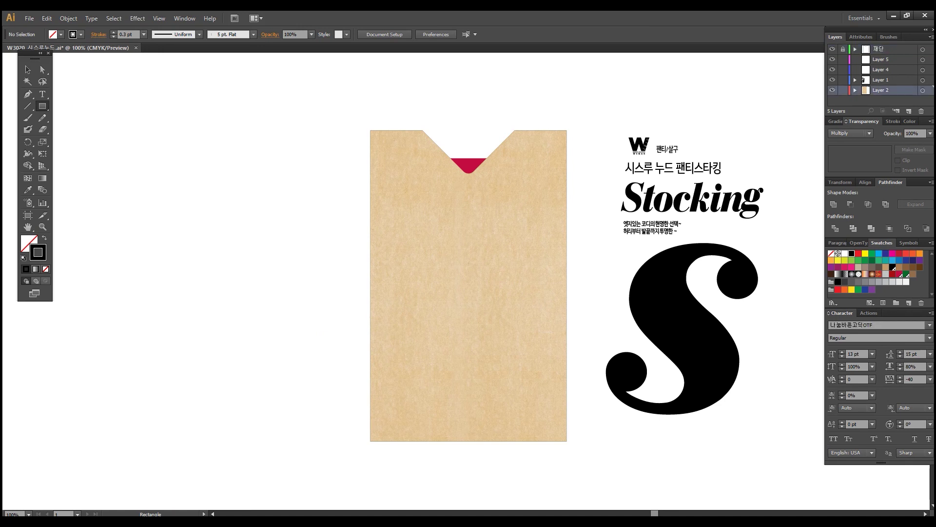
drag(416, 130, 517, 172)
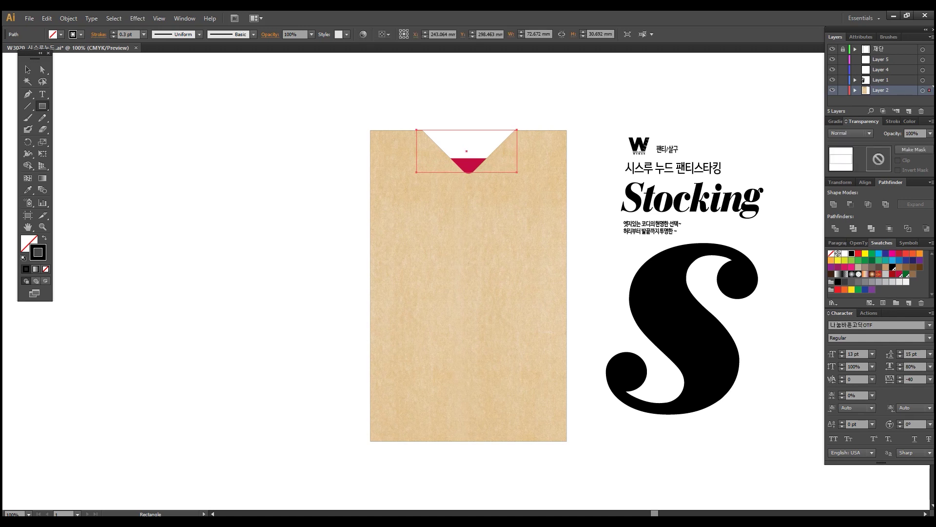
- Fill the notch rectangle with a colour sampled from the kraft paper and send it behind the package artwork
click(28, 190)
click(404, 190)
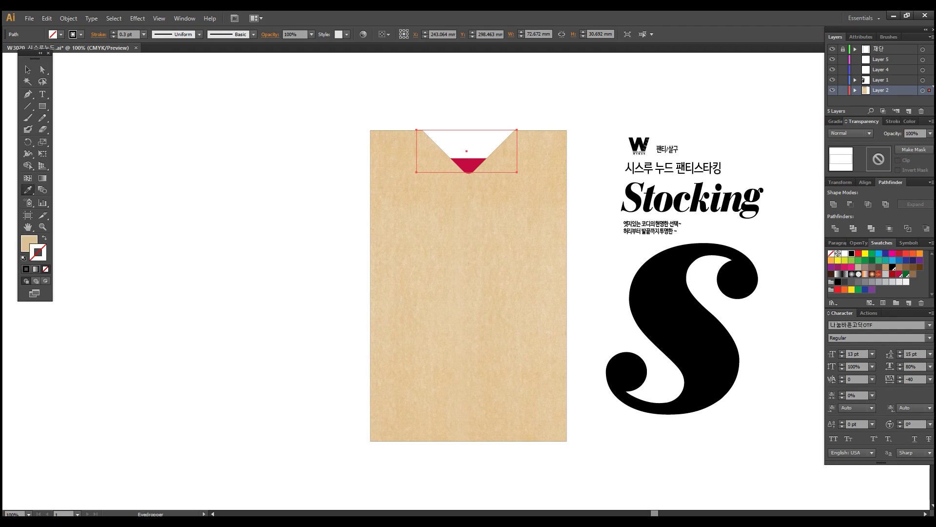
key(ctrl)
key(ctrl+bracketleft)
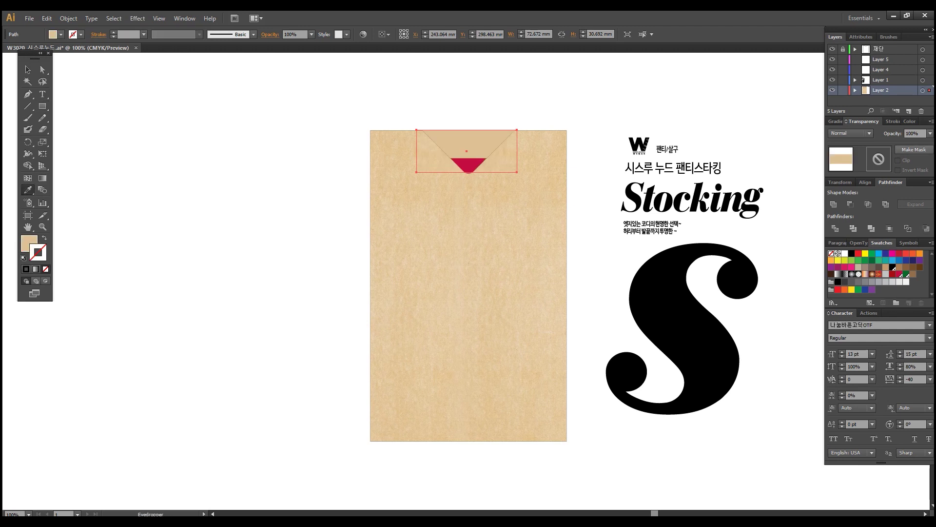
- Set the notch rectangle's fill to C 10, M 20, Y 35
click(908, 120)
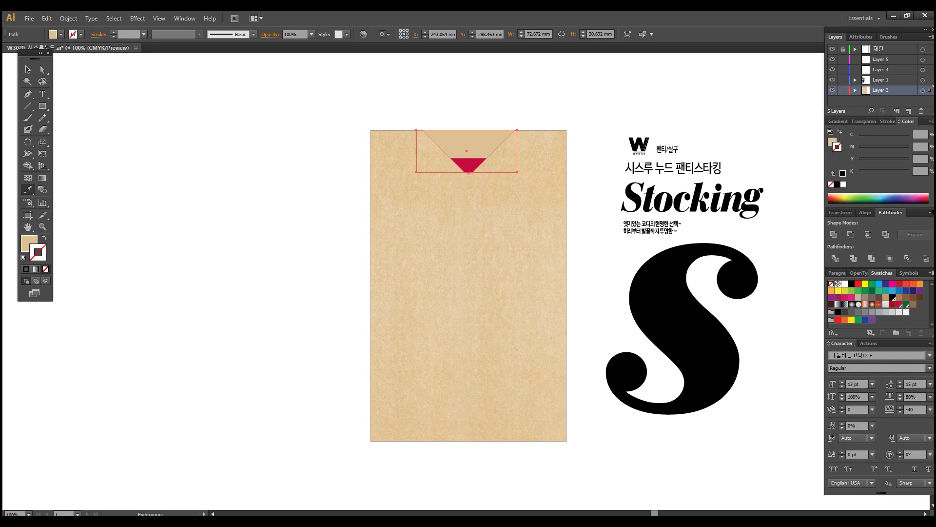
key(x)
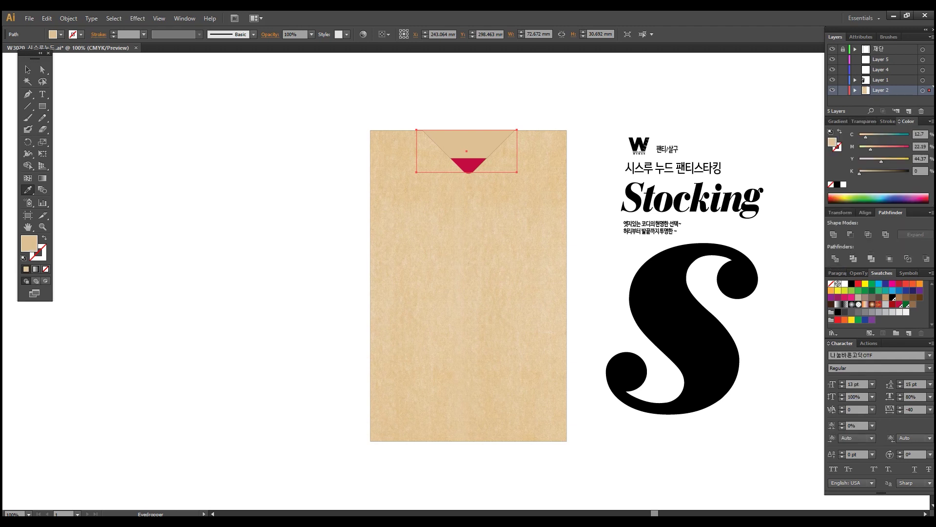
drag(926, 134, 913, 134)
text(10)
key(Return)
drag(927, 146, 914, 147)
text(20)
key(Return)
drag(927, 159, 914, 158)
text(35)
key(Return)
click(76, 81)
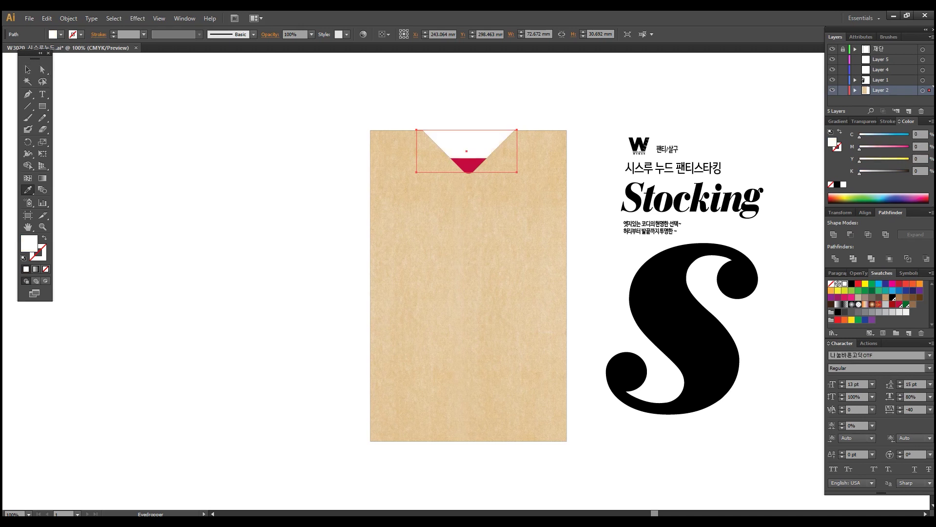
key(ctrl+z)
- Shift the notch rectangle slightly down and set the yellow value of its fill to 30
key(a)
key(ctrl+shift+a)
key(ctrl+space)
drag(411, 115, 549, 210)
drag(401, 195, 401, 197)
double_click(918, 146)
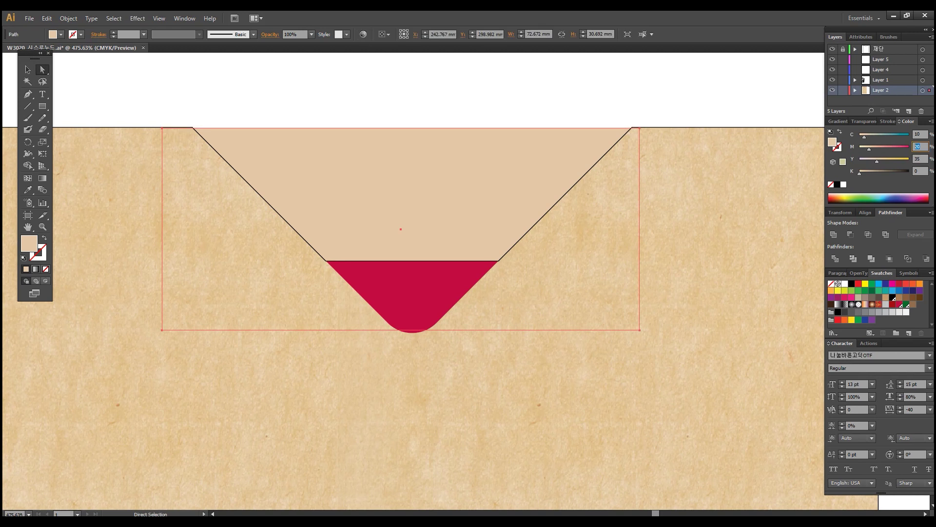
key(Return)
key(ctrl+z)
double_click(918, 159)
text(30)
key(Return)
key(ctrl+shift+a)
- Place the 팬티/살구 text on the red area at the notch tip and fill it with white
key(ctrl+minus)
key(ctrl+minus)
key(ctrl+minus)
key(ctrl+minus)
key(ctrl+minus)
key(ctrl+minus)
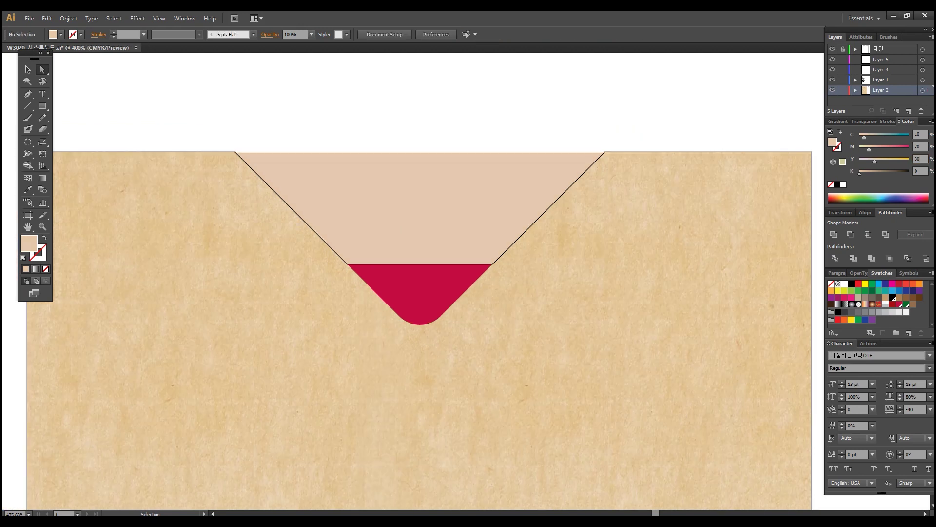
drag(458, 363, 388, 267)
drag(273, 159, 611, 407)
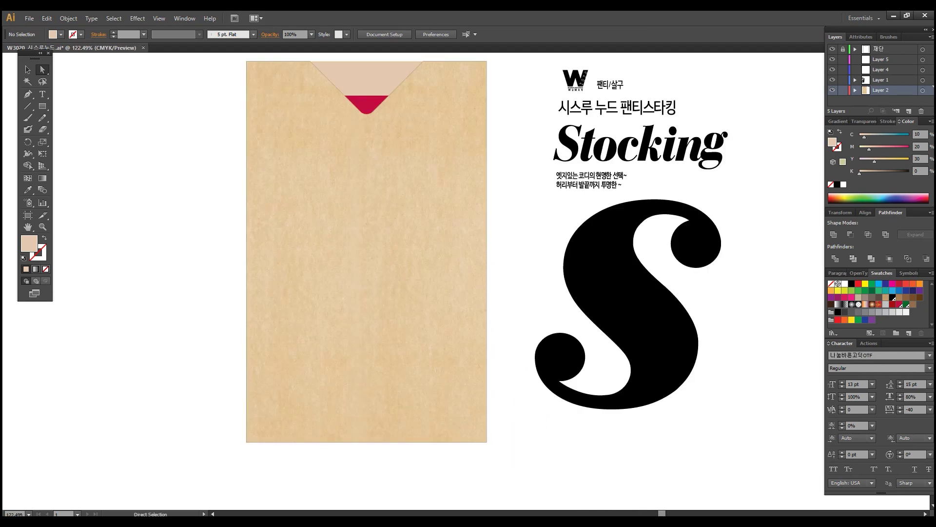
drag(439, 263, 409, 297)
drag(580, 118, 337, 137)
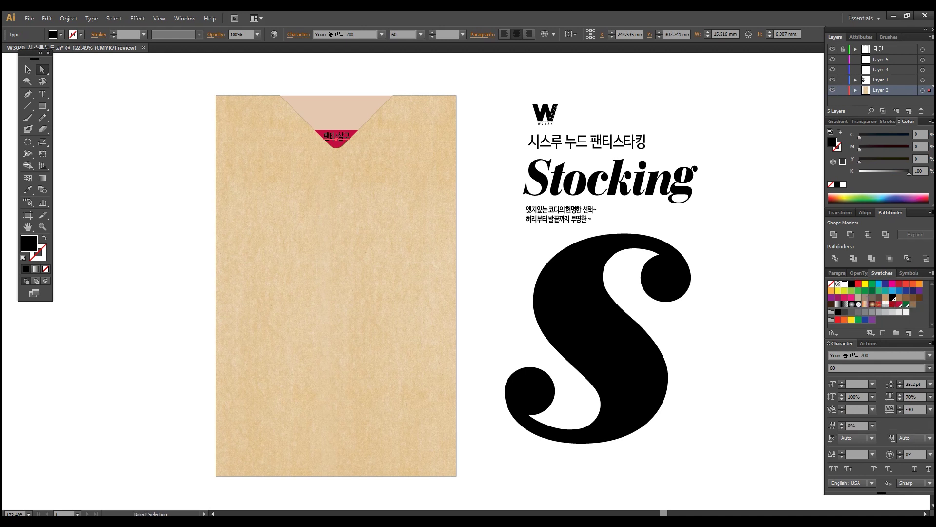
click(844, 283)
- Scale the 팬티/살구 text down to about 90% so it fits within the red area
double_click(42, 142)
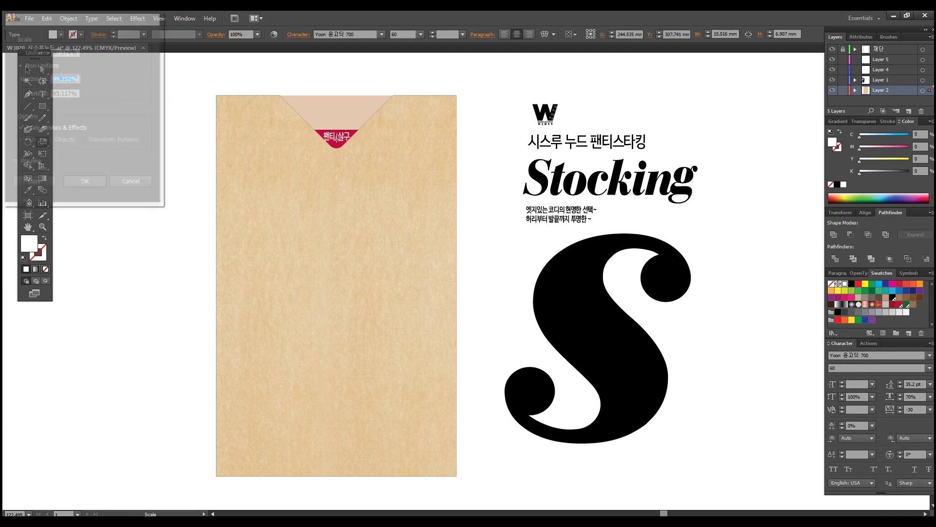
text(90)
key(Return)
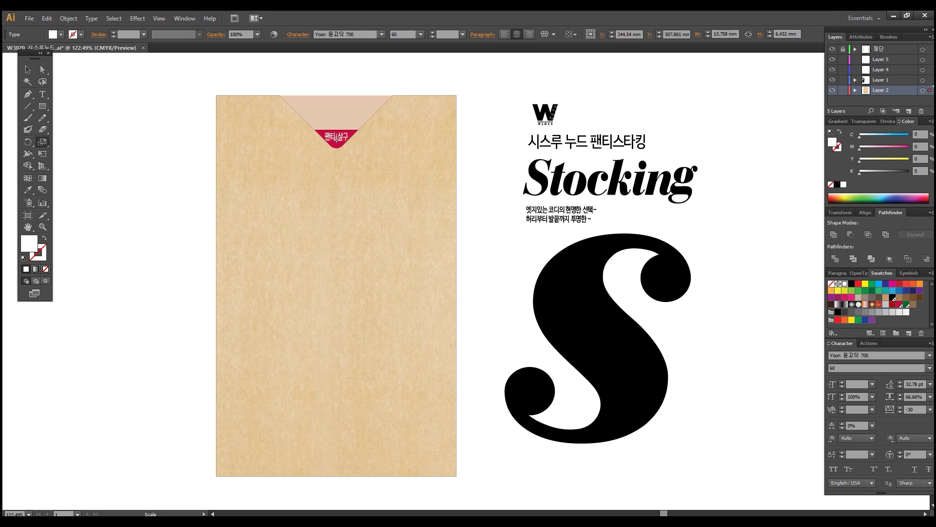
- With Layer 2 locked, place the W logo near the package's upper-left corner and the 시스루 누드 팬티스타킹 title centred below the notch
click(42, 105)
drag(336, 286, 417, 274)
key(v)
click(626, 103)
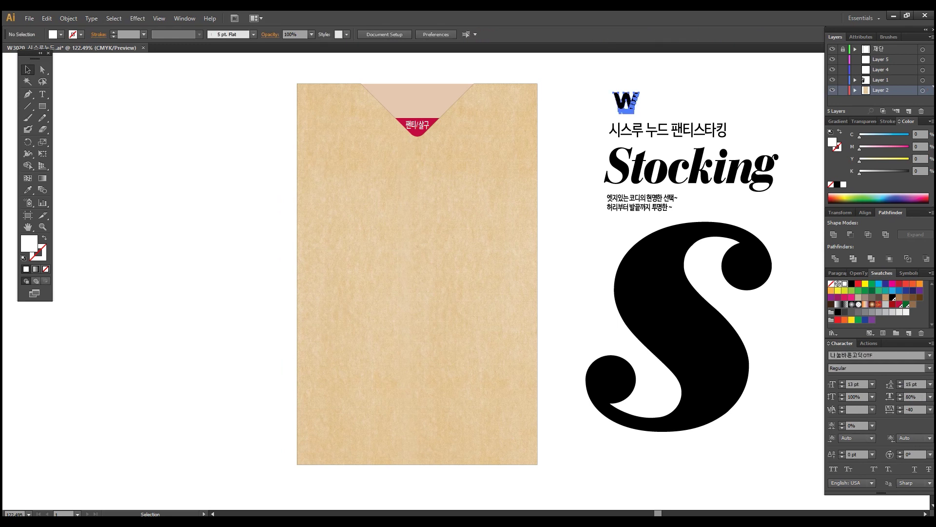
click(417, 274)
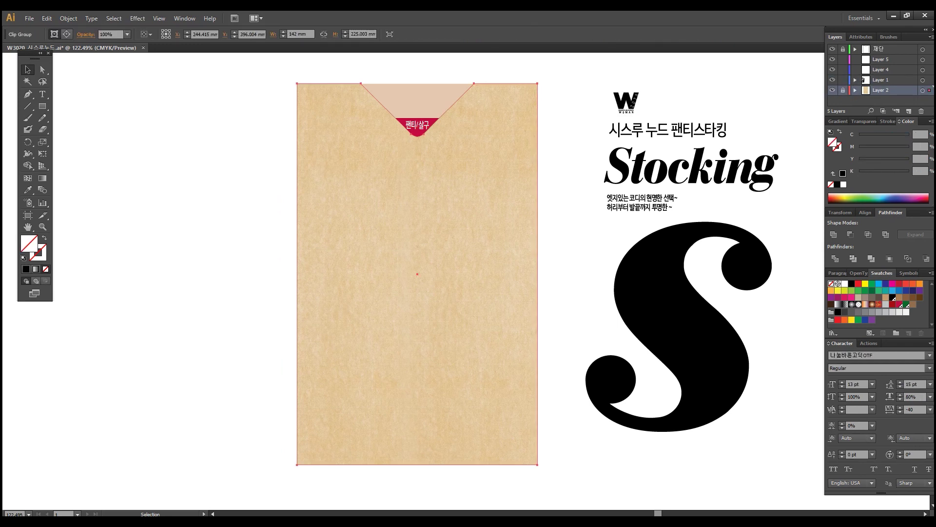
key(ctrl+shift+a)
drag(625, 102, 332, 121)
drag(669, 134, 418, 158)
key(ctrl+shift+a)
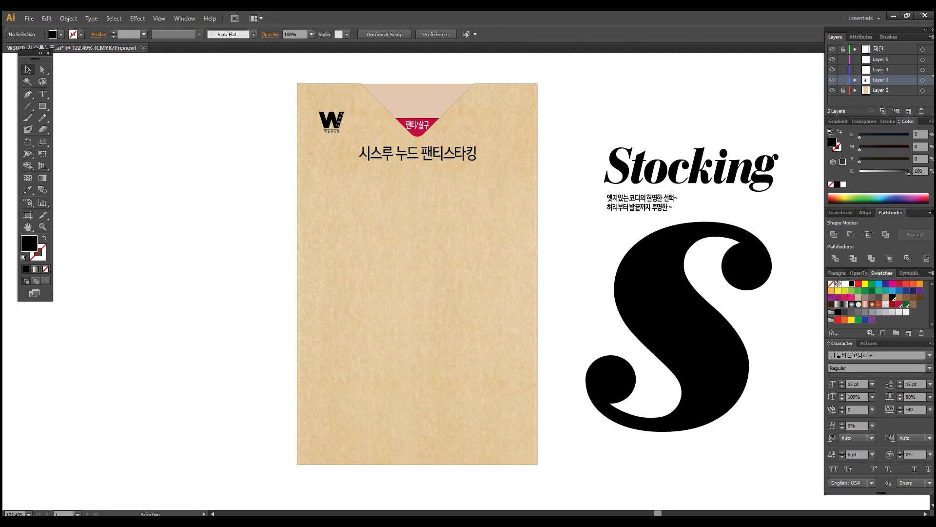
- Place the Stocking lettering directly beneath the Korean title and nudge both slightly left to centre them
drag(693, 168, 421, 187)
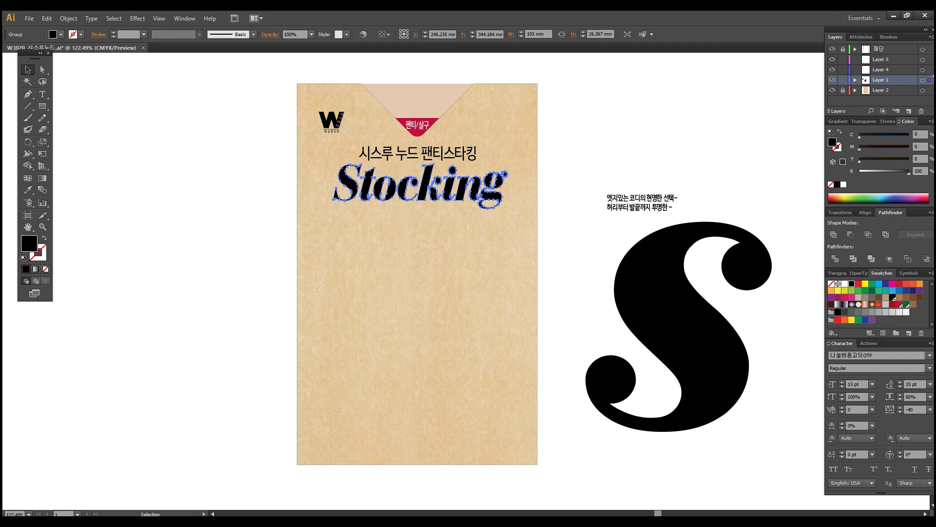
click(417, 153)
key(Left)
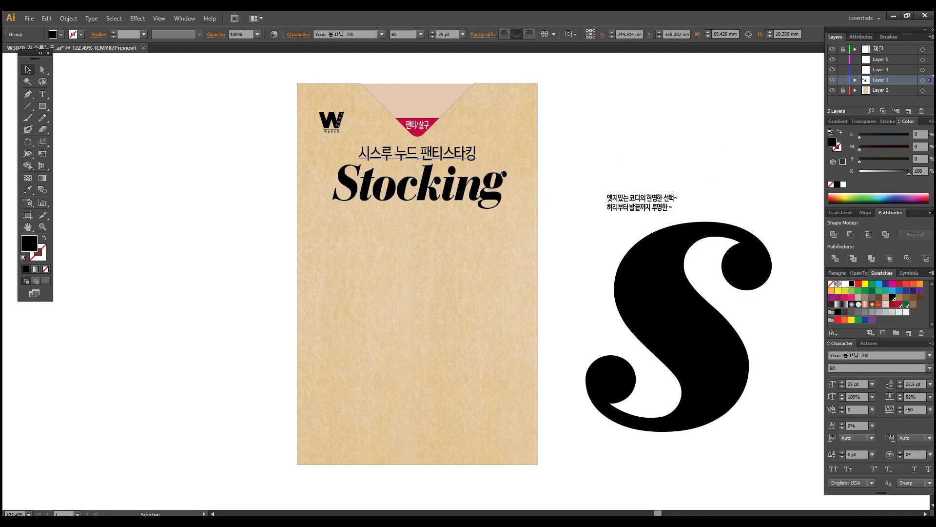
key(ctrl+shift+a)
click(420, 186)
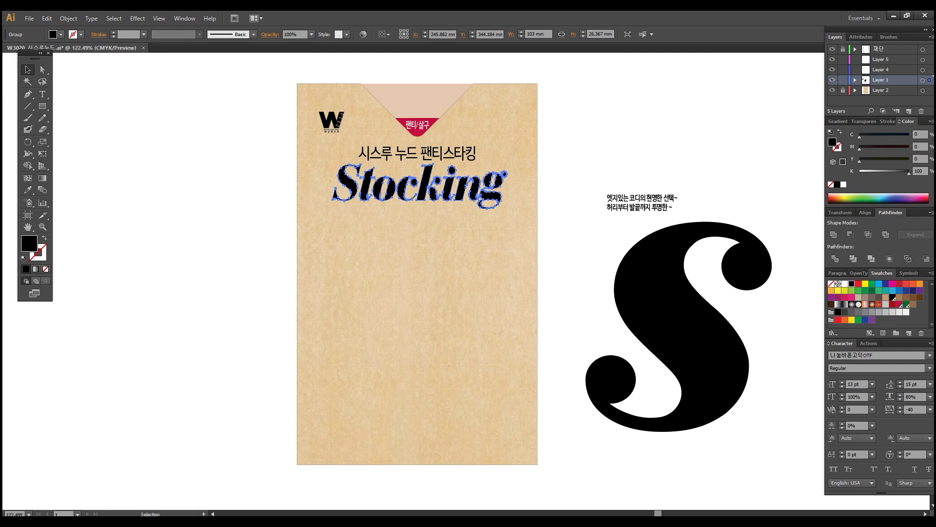
- Nudge the 시스루 누드 팬티스타킹 title slightly upward, away from the Stocking lettering
key(ctrl+shift+a)
click(417, 153)
key(Up)
key(Up)
key(Up)
key(ctrl+shift+a)
click(418, 153)
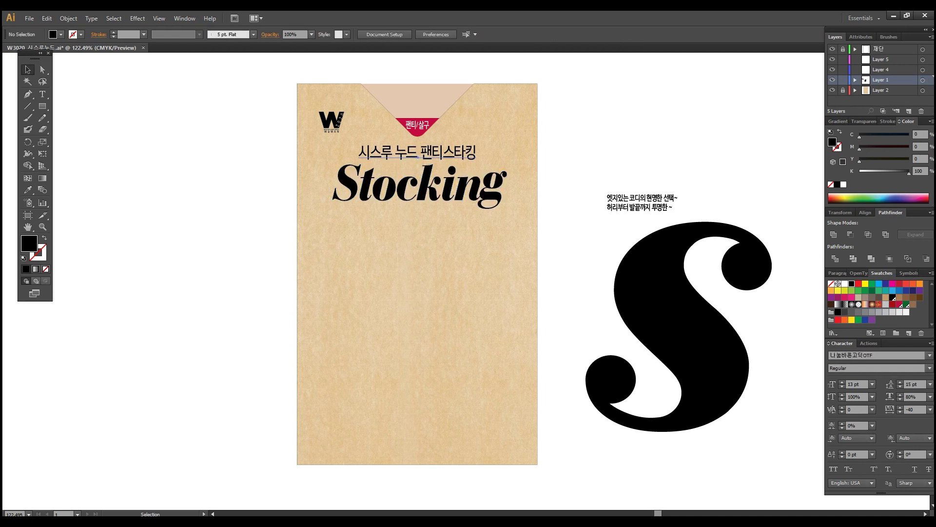
- Nudge the Korean title slightly back down so its gap to the Stocking lettering looks balanced
key(ctrl+shift+a)
click(417, 153)
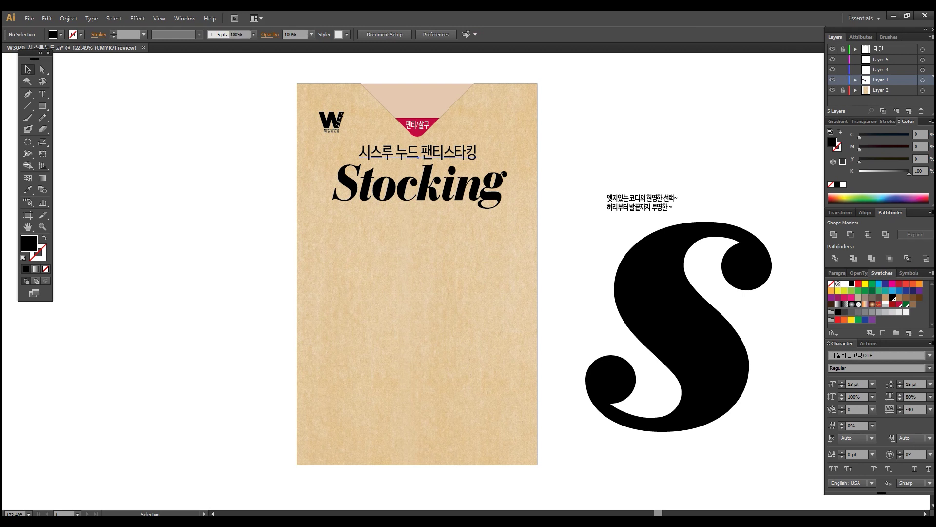
key(Down)
key(Down)
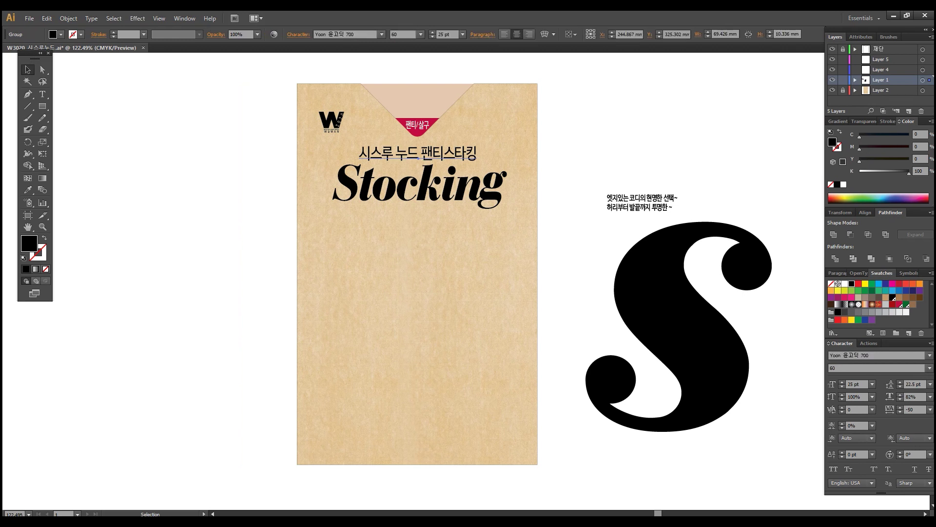
key(ctrl+shift+a)
click(419, 185)
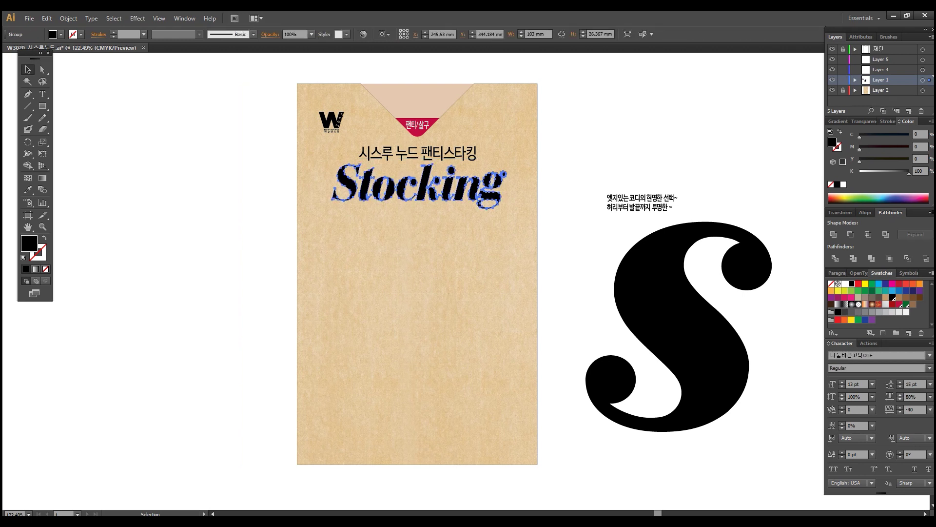
key(ctrl+shift+a)
click(418, 154)
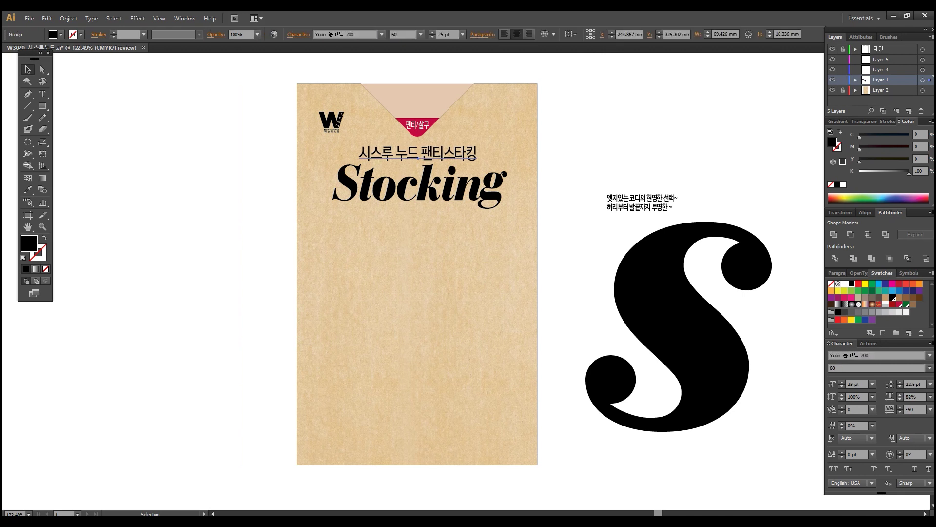
- Place the large black S on the package, centred beneath the Stocking lettering
key(ctrl+shift+a)
drag(682, 331, 417, 330)
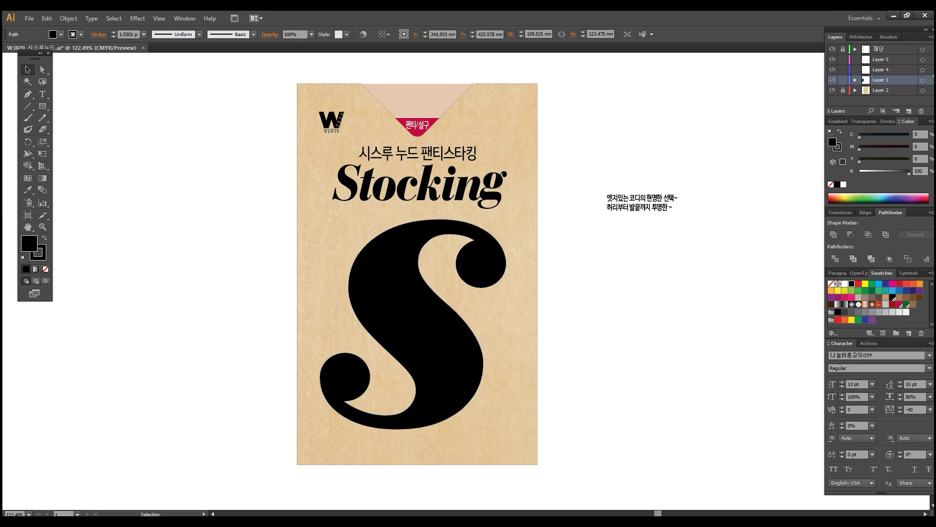
key(ctrl+shift+a)
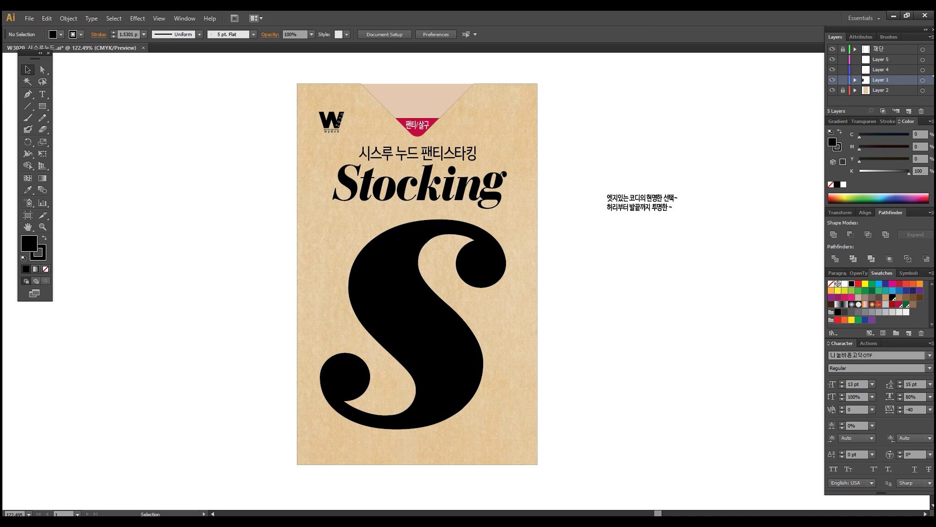
- Create an inner copy of the large S with Offset Path at -2 mm and fill it with the pantone 193 c red
click(417, 330)
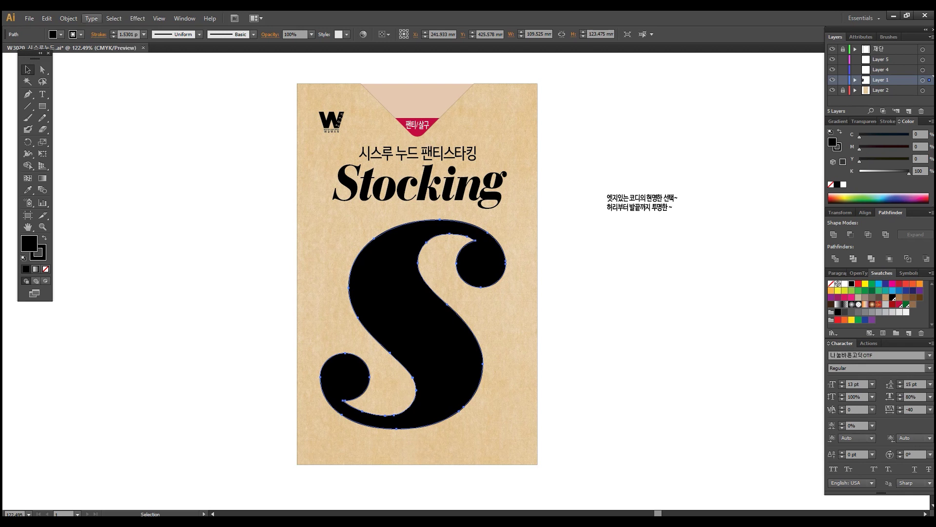
click(69, 18)
mouse_move(122, 215)
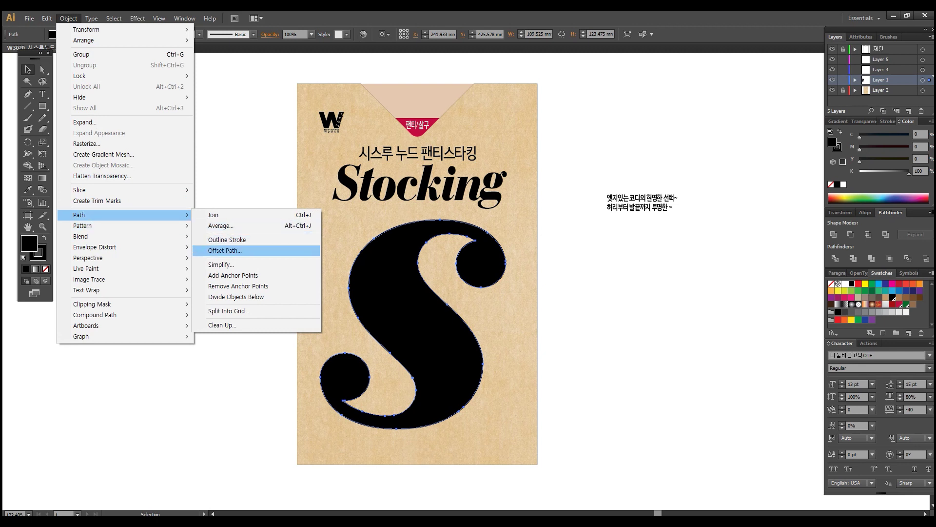
click(225, 250)
text(-2)
key(Return)
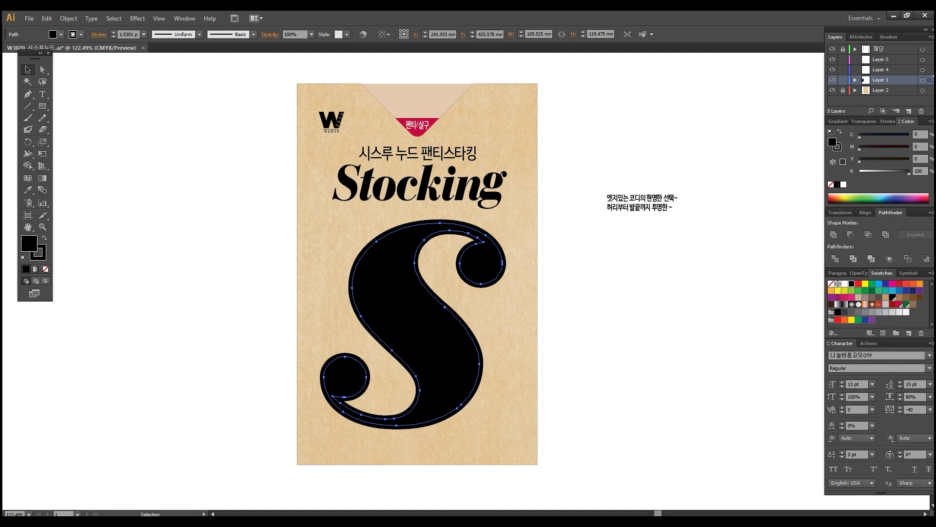
click(899, 304)
key(ctrl+shift+a)
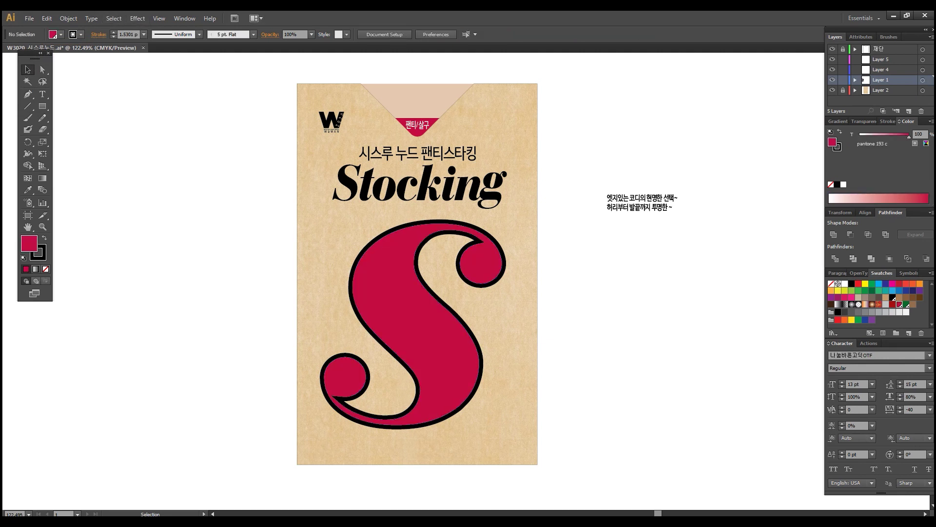
- Fill the outer black S with the beige sampled from the kraft paper using the Eyedropper
click(399, 312)
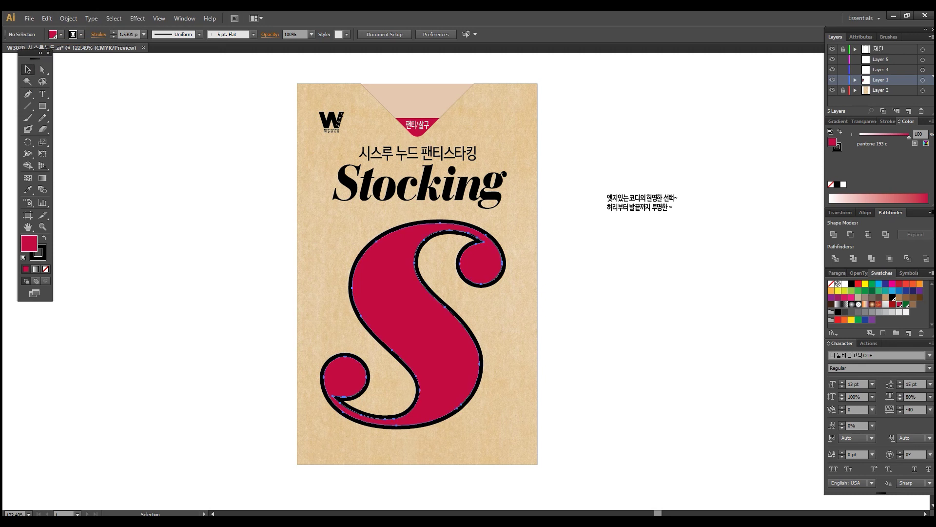
click(351, 288)
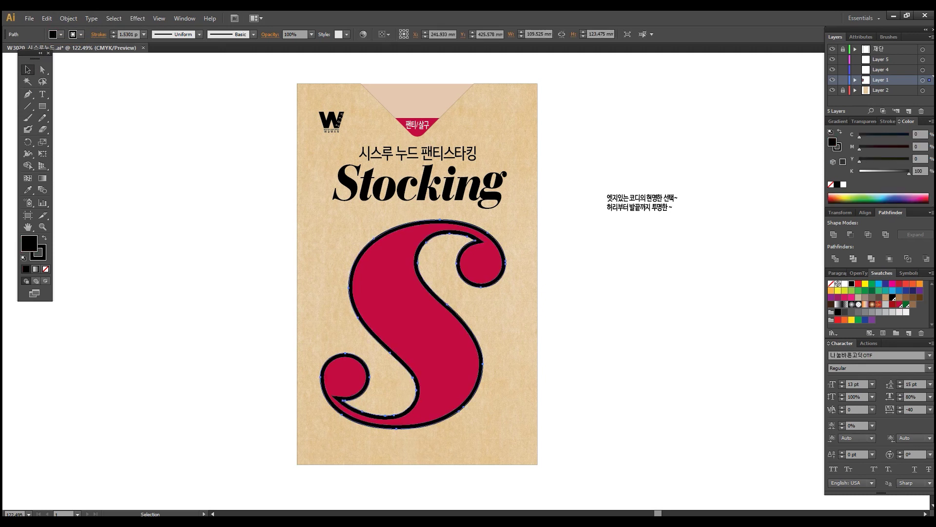
click(28, 190)
click(312, 244)
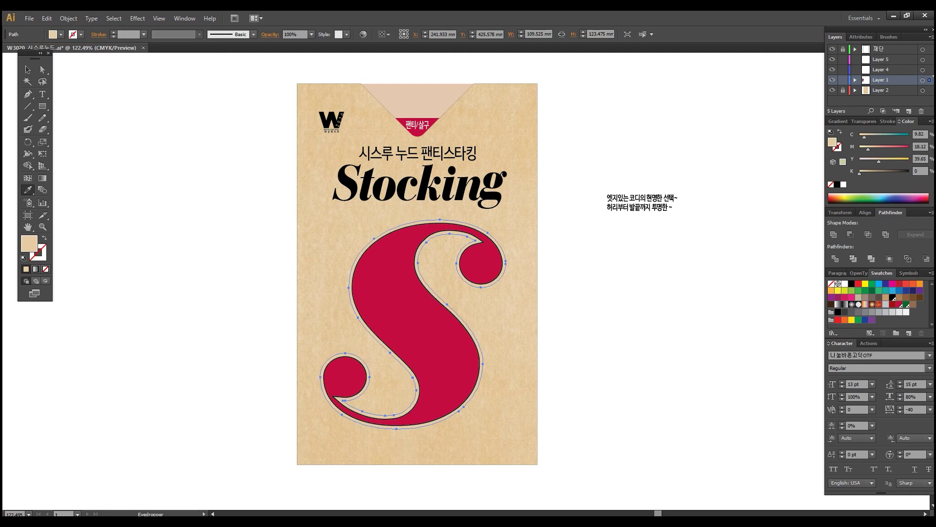
- Create an outer copy of the beige S with Offset Path at 4 mm and fill it with black
click(69, 18)
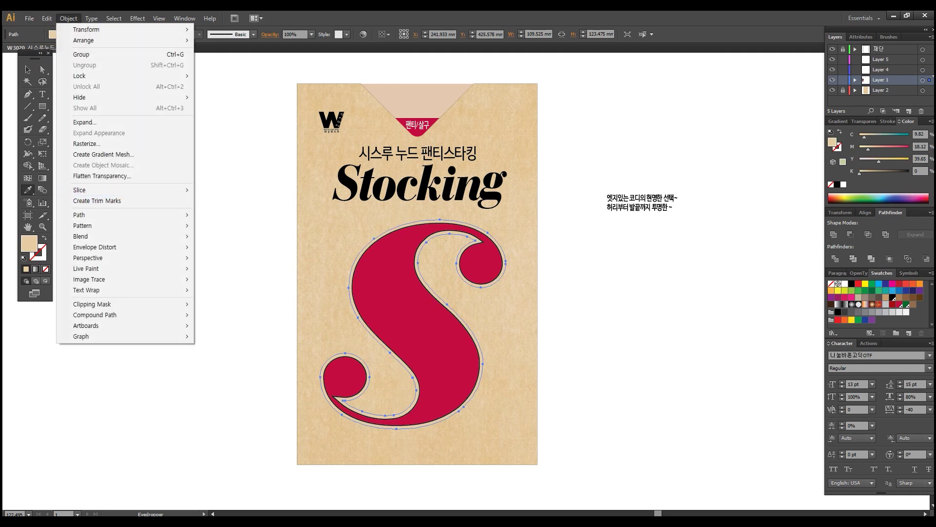
mouse_move(98, 214)
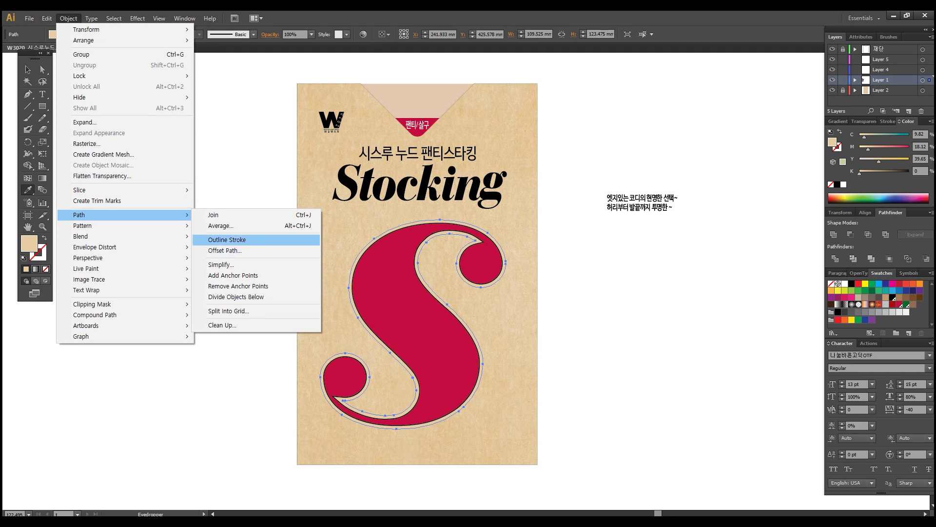
click(224, 250)
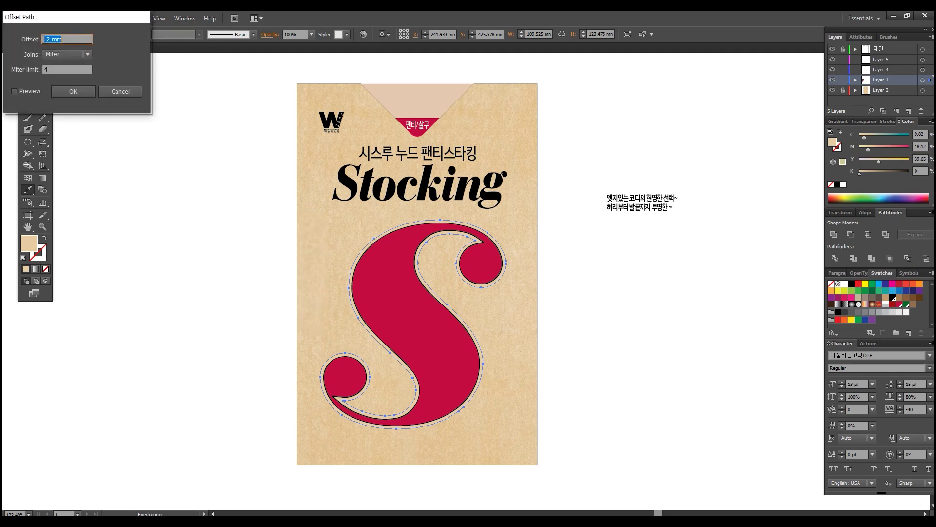
text(4)
key(Return)
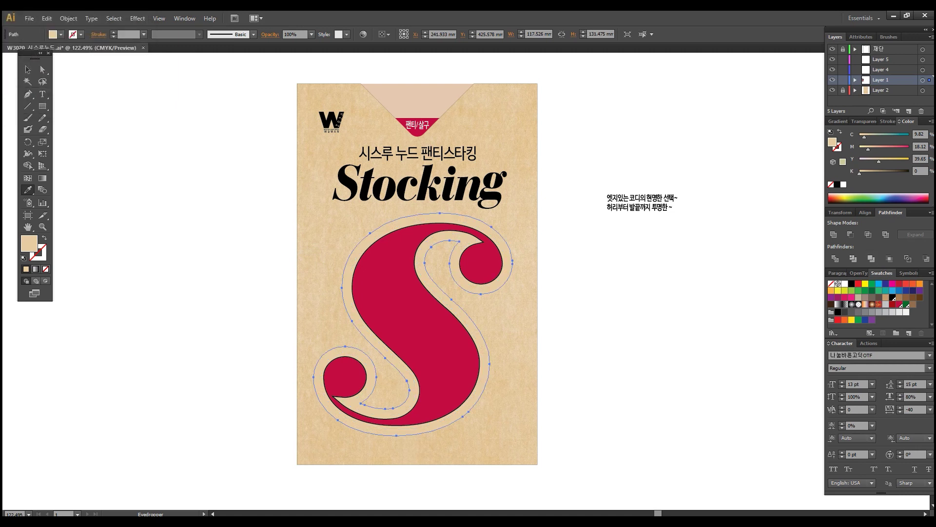
click(851, 284)
click(27, 69)
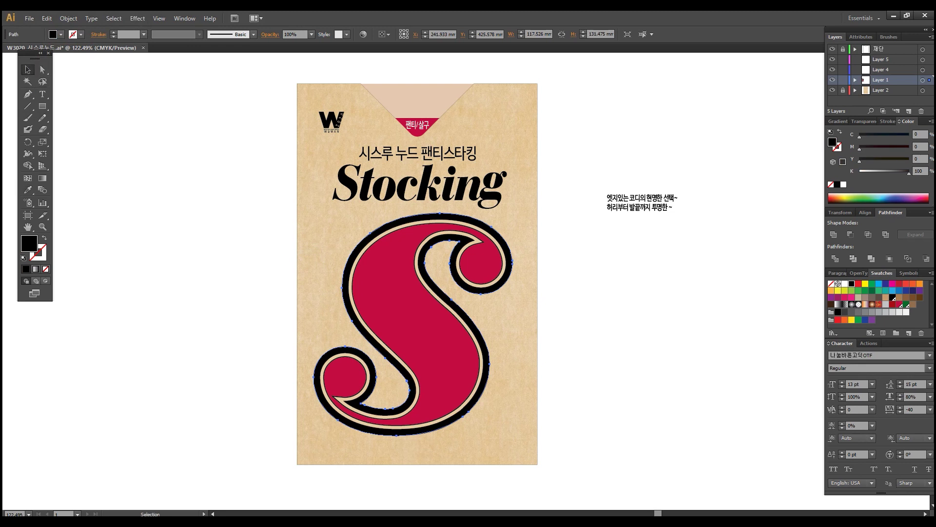
- Shift the black outer S slightly right and down to form an uneven shadow around the letter
key(Right)
key(Right)
key(Right)
key(Right)
key(Right)
key(Down)
key(Down)
key(Down)
key(Down)
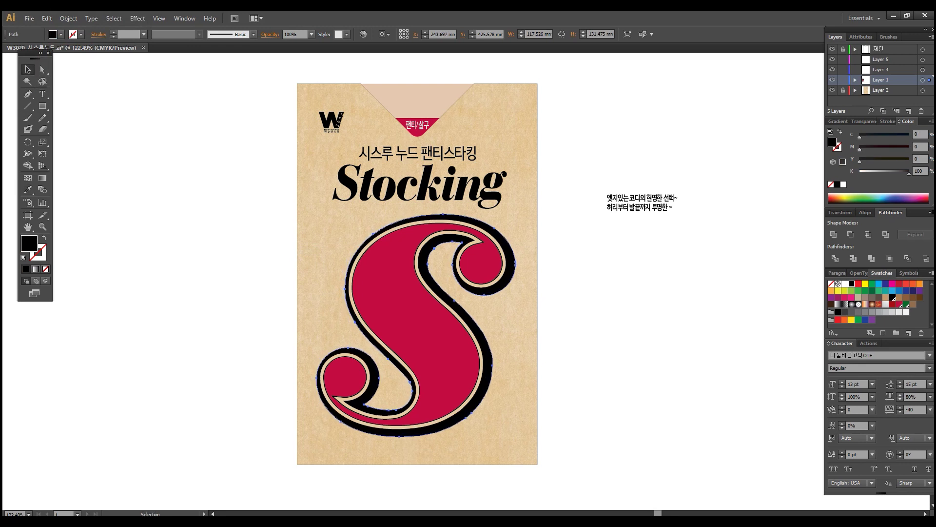
key(Down)
key(Down)
key(Down)
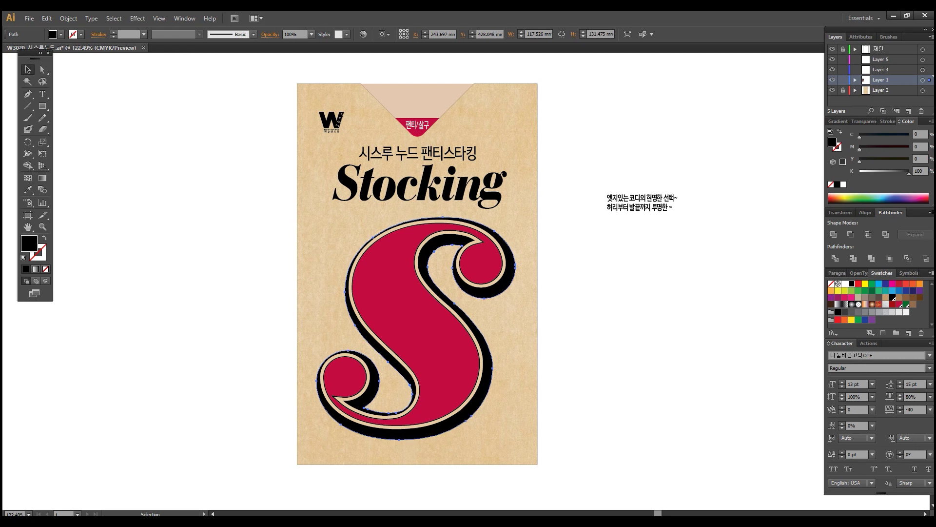
- Delete the black shadow S and undo back to the beige S without the 4 mm offset
key(Delete)
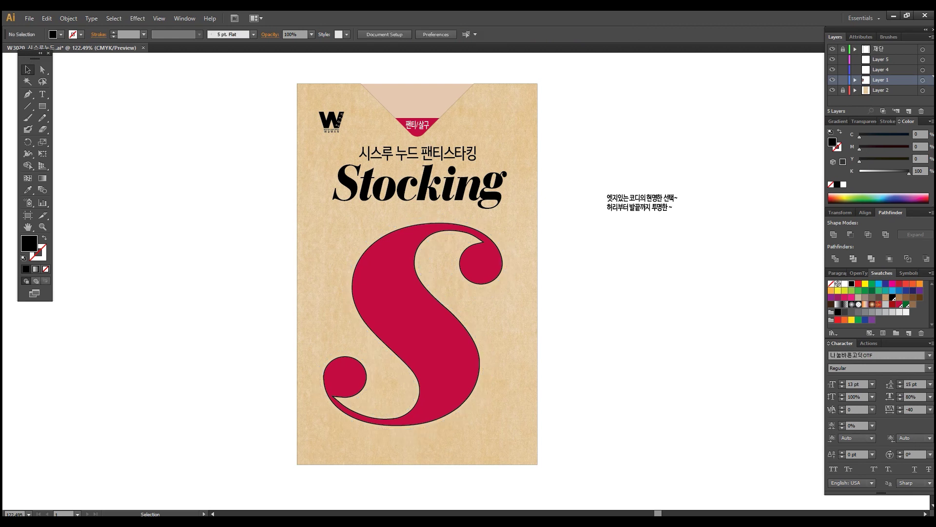
key(ctrl+z)
key(ctrl+z)
key(ctrl+z)
key(ctrl+z)
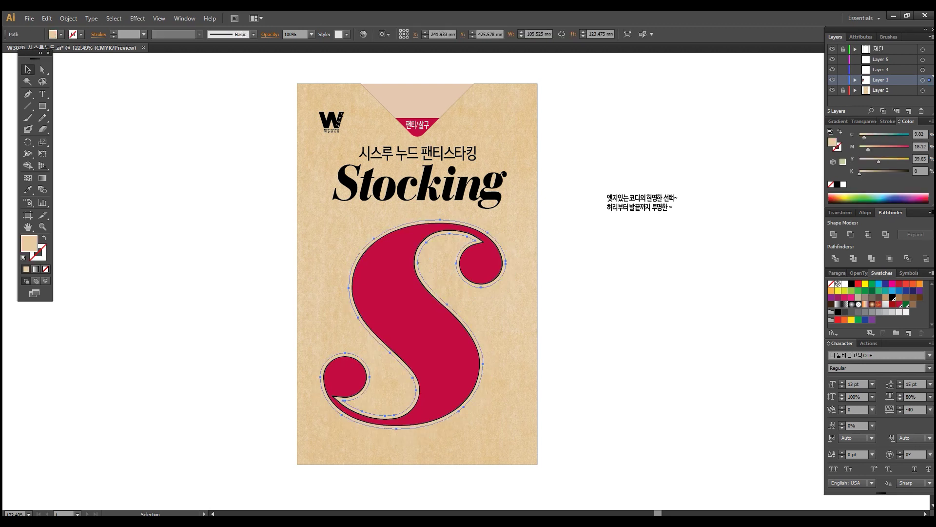
- Create an outer copy of the beige S with Offset Path at 3 mm and fill it with black
click(68, 18)
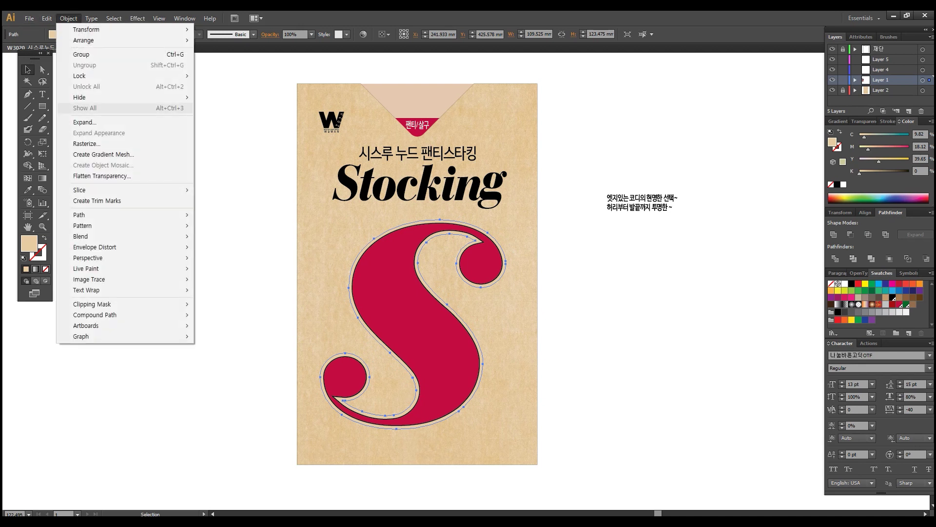
mouse_move(97, 214)
click(224, 250)
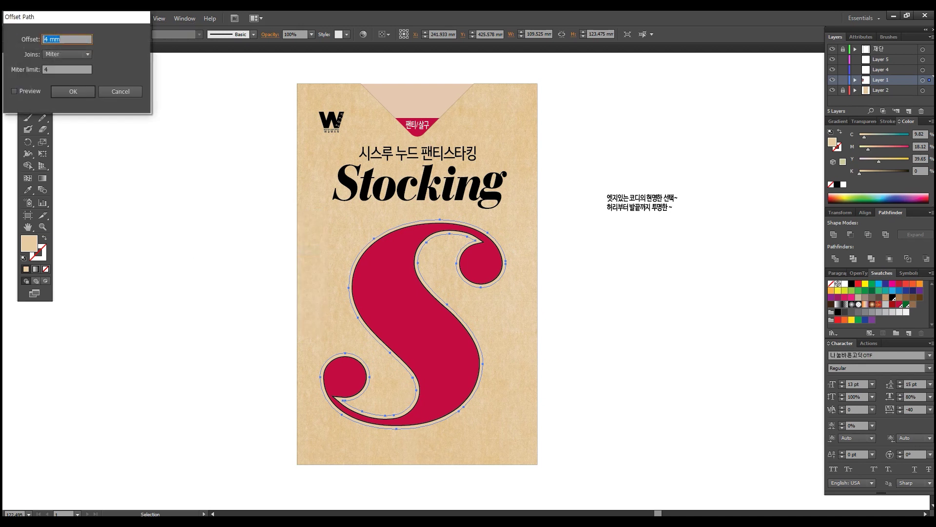
key(Return)
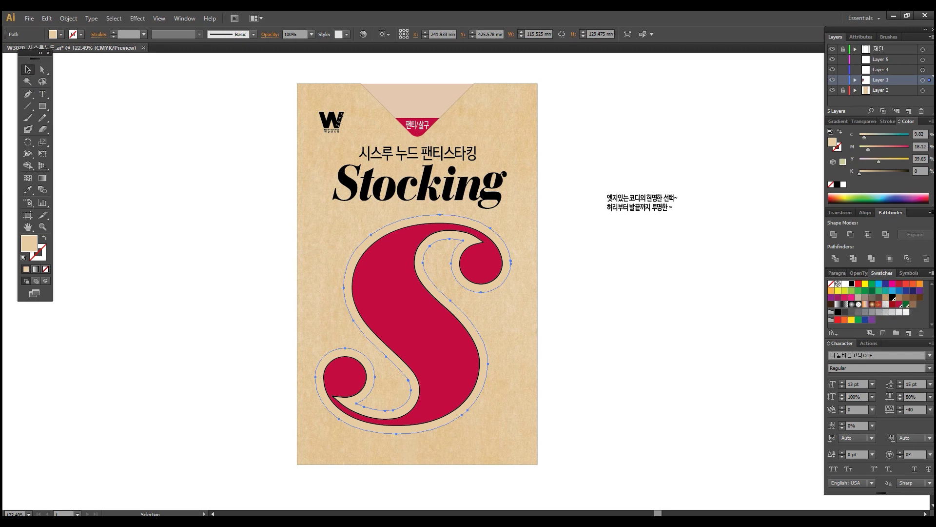
click(851, 284)
- Shift the black outer S about 1.4 mm right and 1 mm down to form a shadow behind the letter
key(Right)
key(Right)
key(Right)
key(Down)
key(Down)
key(Down)
key(Down)
key(Left)
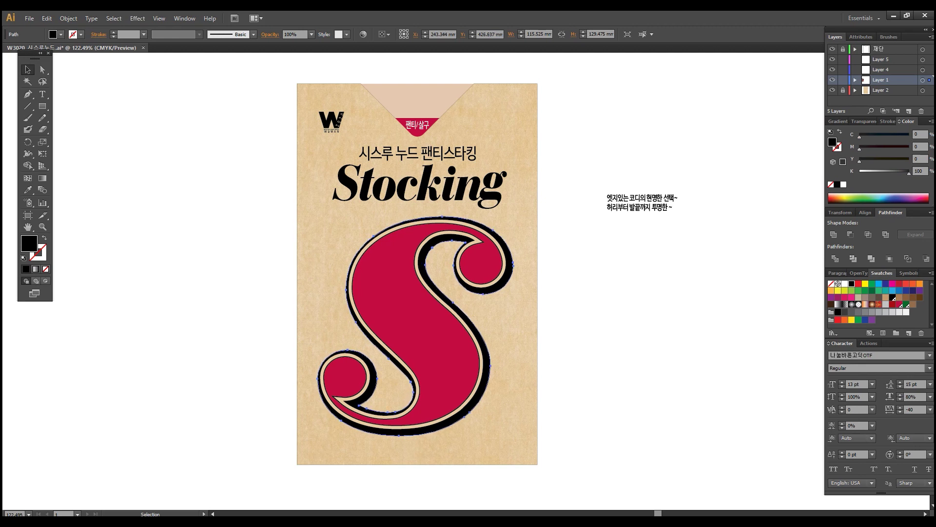
- Remove the black stroke from the red inner S
key(ctrl+shift+a)
click(429, 332)
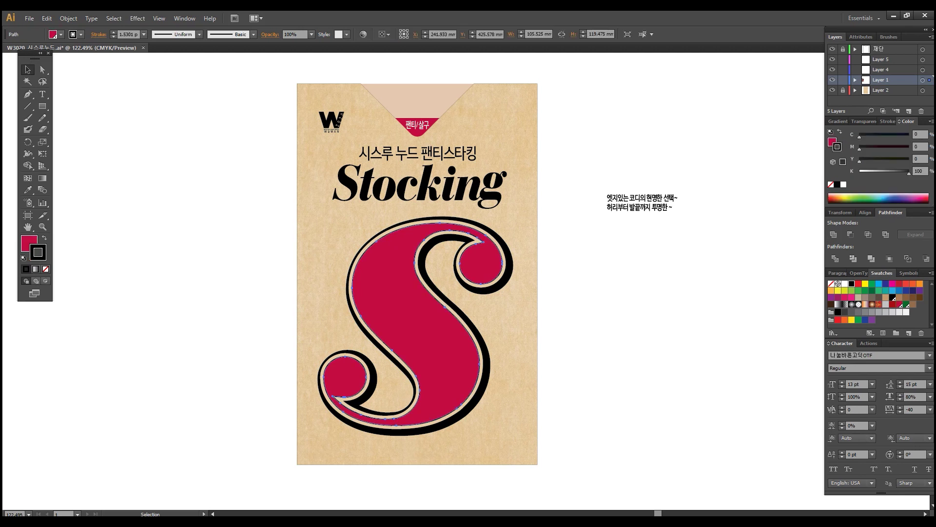
key(ctrl+shift+a)
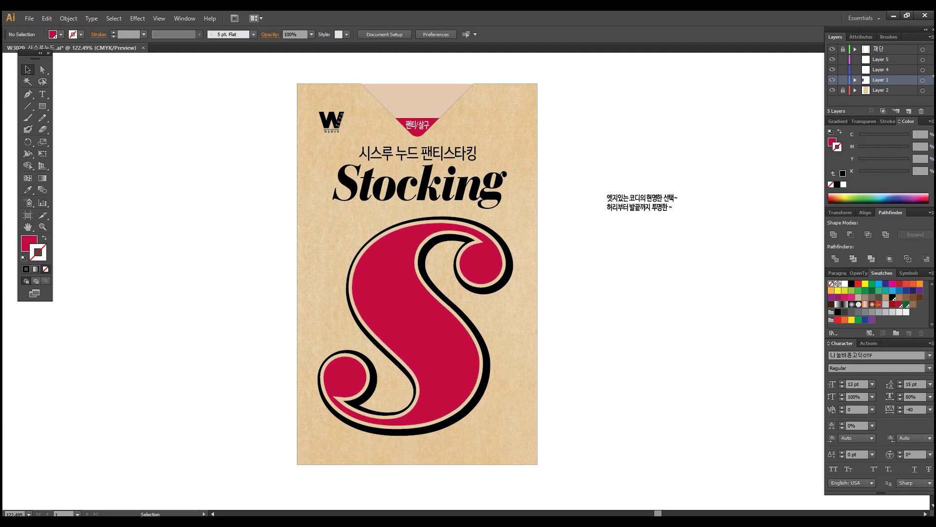
- Duplicate the red S in place and fill the top copy with the black grid pattern swatch, leaving its stroke empty
click(430, 331)
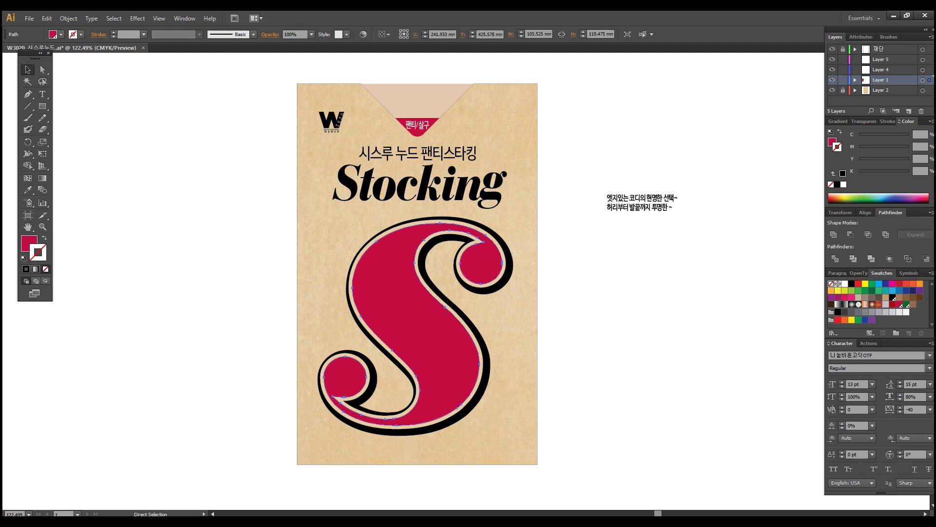
key(a)
key(v)
click(885, 304)
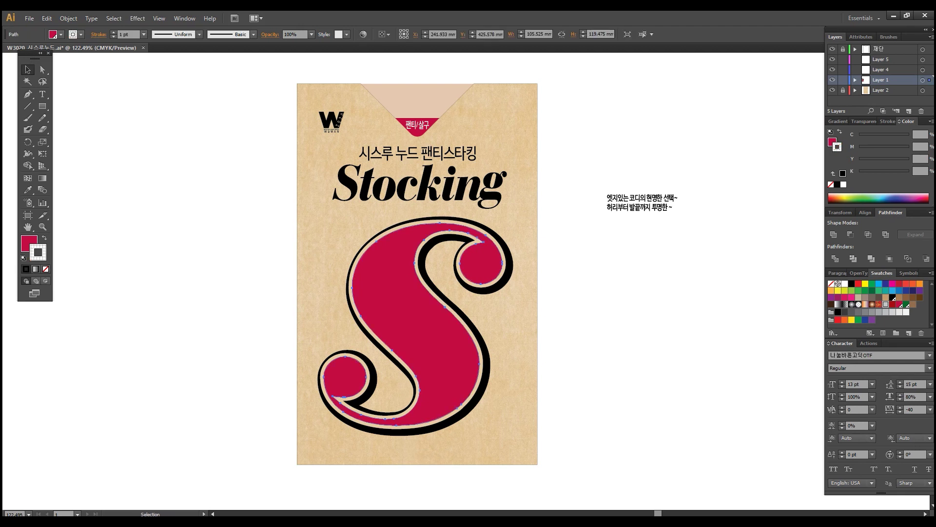
key(ctrl+z)
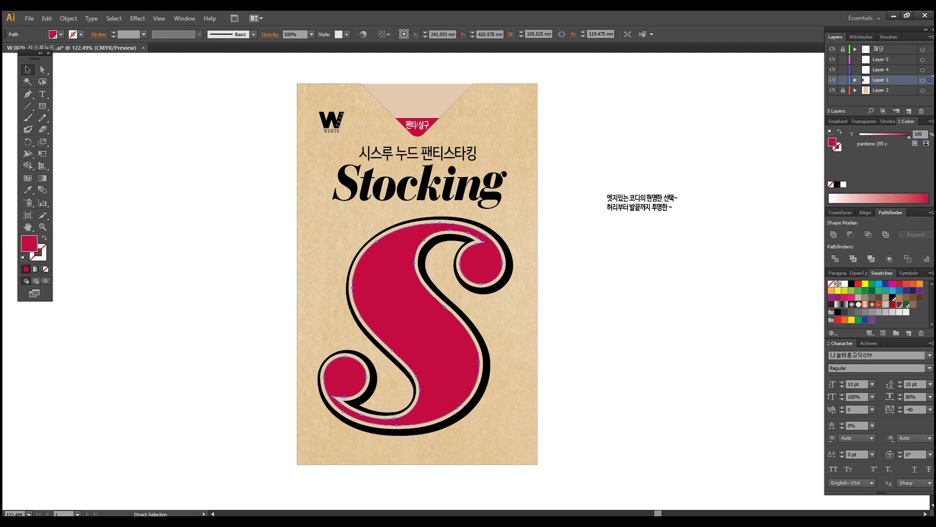
click(886, 304)
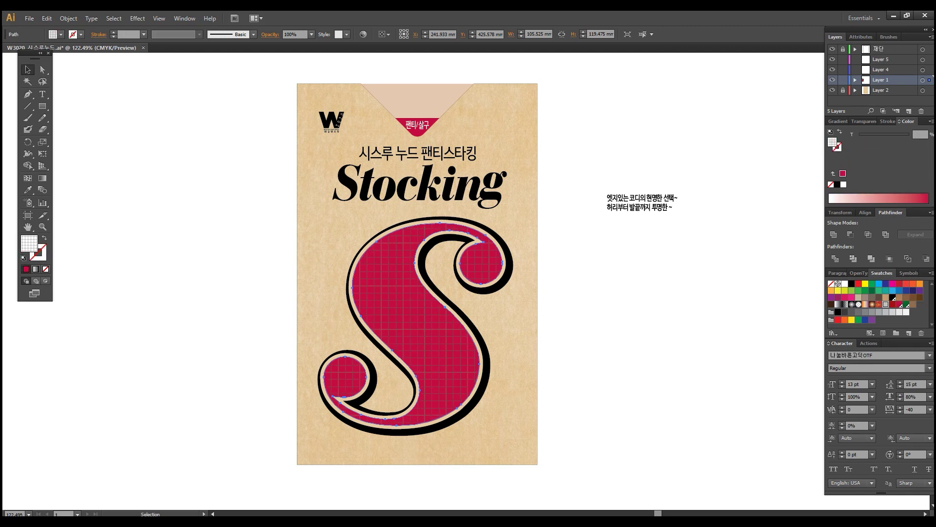
- Set the blending mode of the grid-patterned S copy to Multiply
key(ctrl+space)
drag(382, 267, 459, 361)
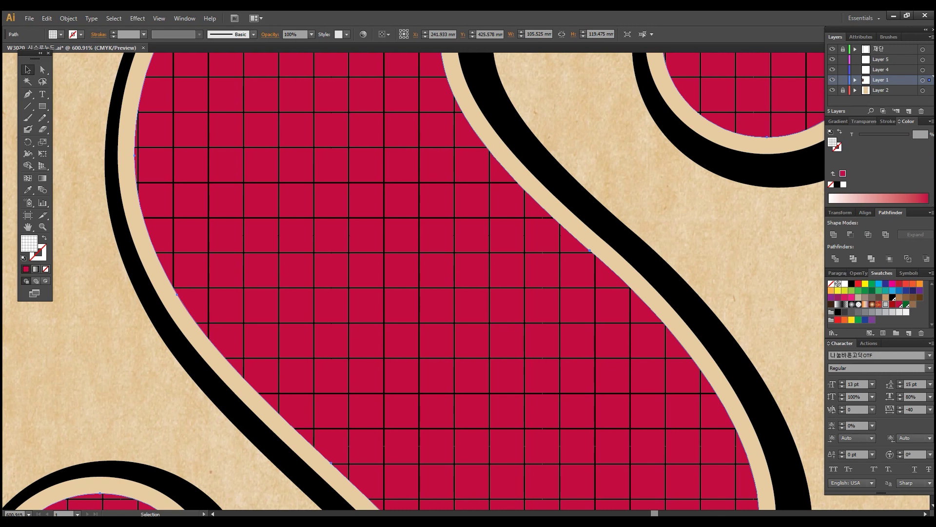
click(864, 121)
click(849, 133)
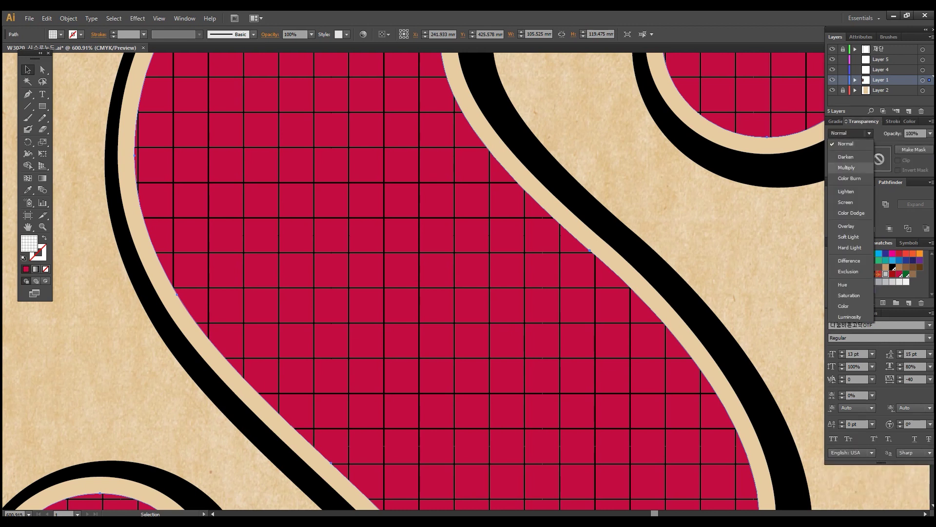
click(847, 167)
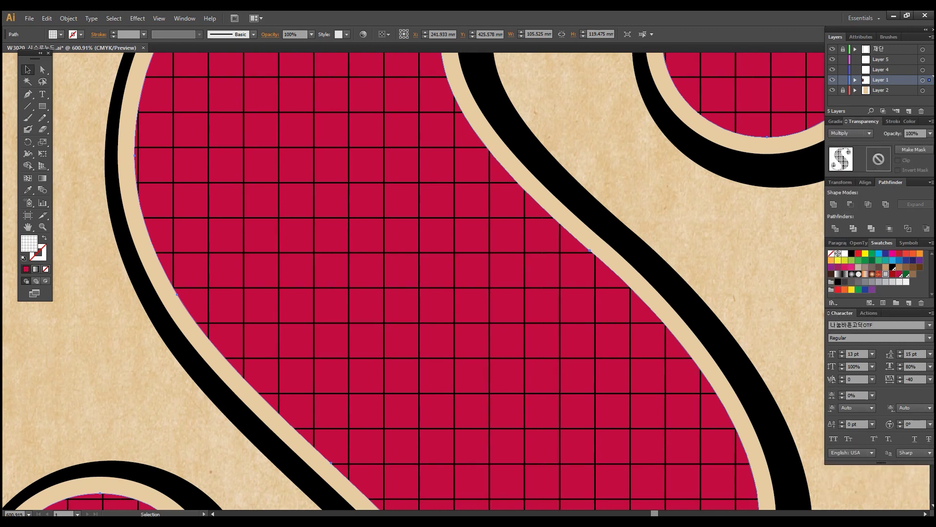
key(ctrl+minus)
key(ctrl+minus)
key(ctrl+minus)
key(ctrl+minus)
key(ctrl+minus)
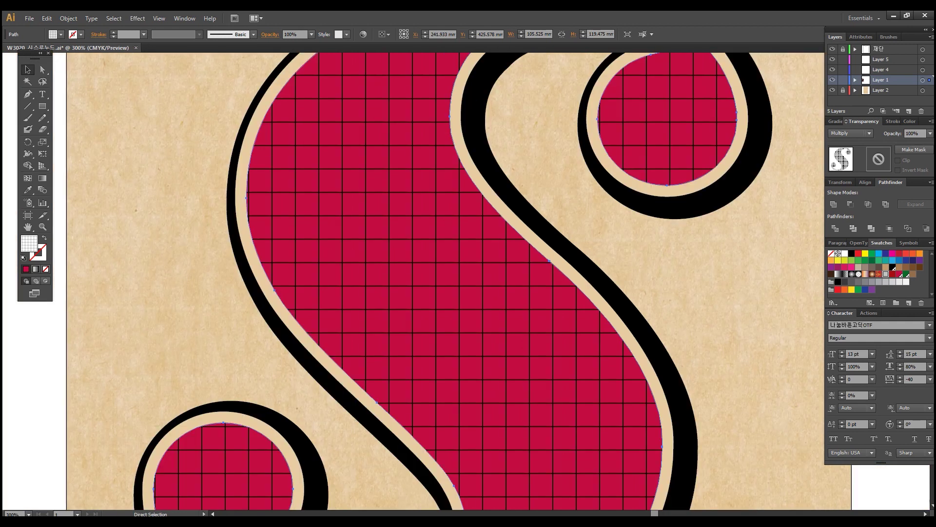
key(ctrl+shift+a)
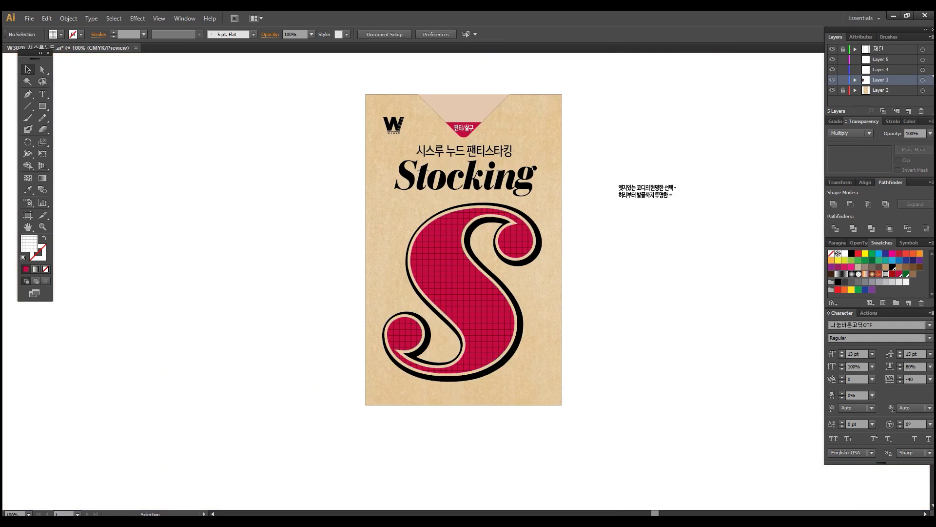
- Rotate only the grid pattern inside the S by 45°, leaving the letter shape itself untransformed
drag(357, 96, 652, 477)
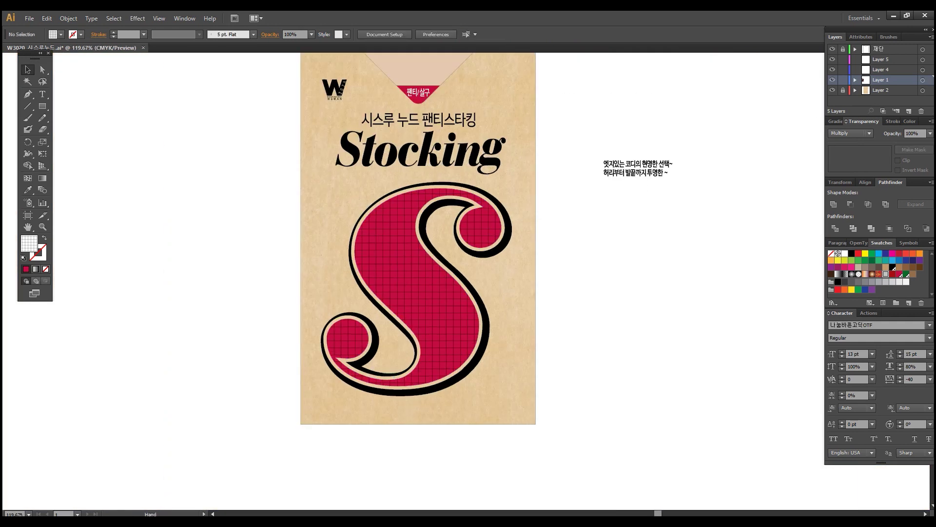
key(ctrl+a)
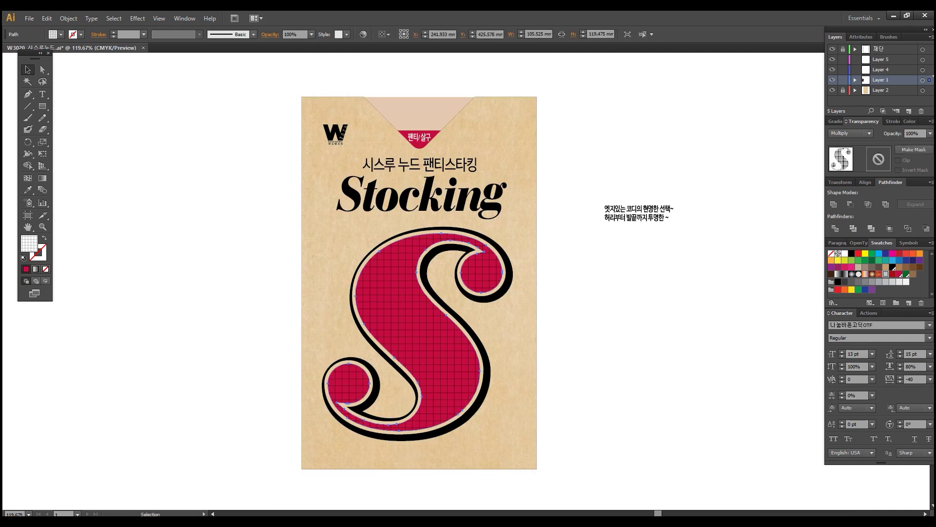
double_click(28, 142)
drag(122, 17, 644, 185)
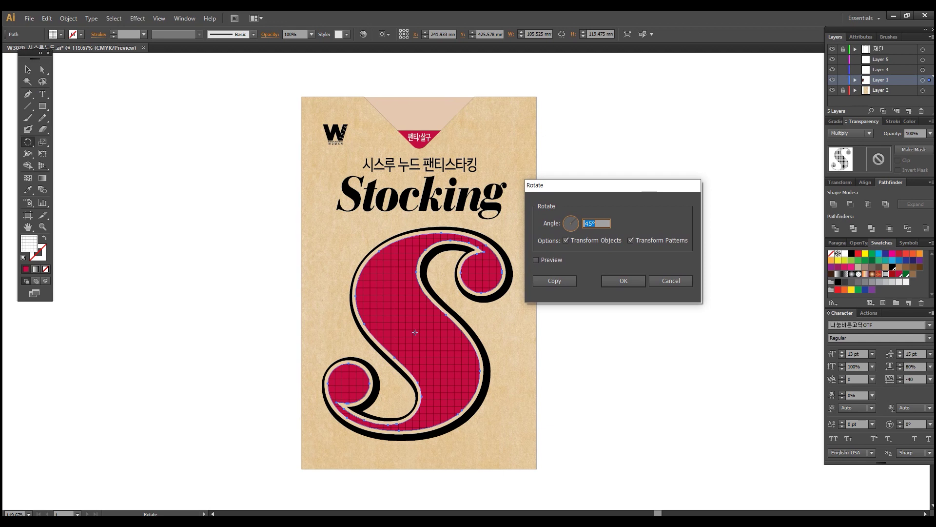
key(Tab)
key(space)
key(Return)
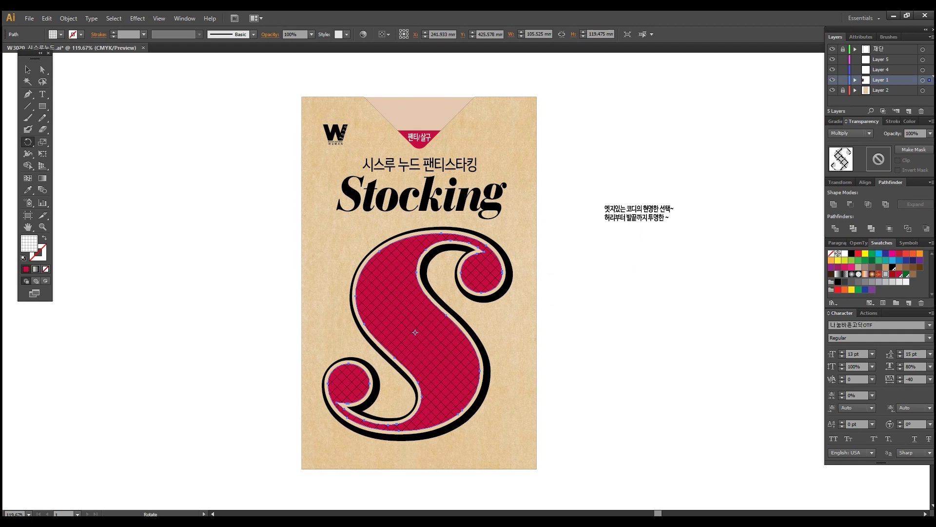
key(v)
key(ctrl+shift+a)
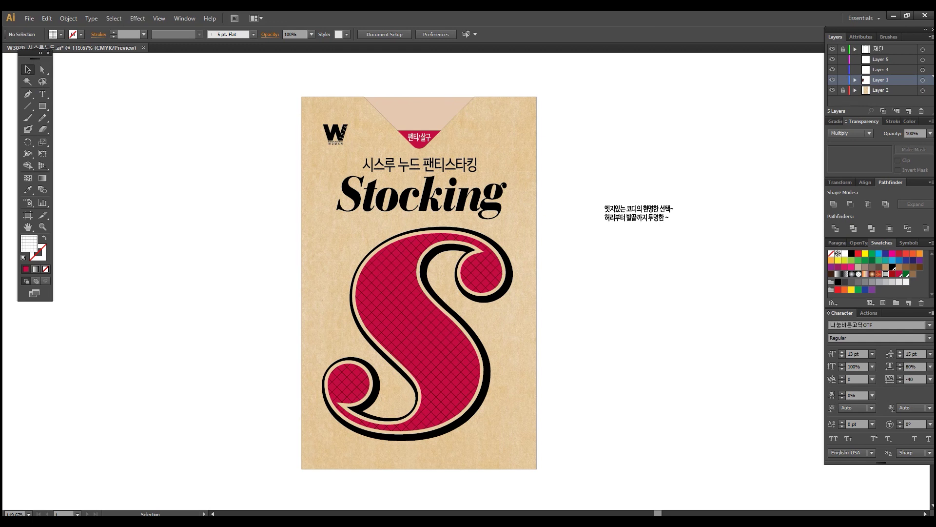
- Copy the upper-left curve segment of the black outer S and place the copy just outside that edge of the letter
click(605, 210)
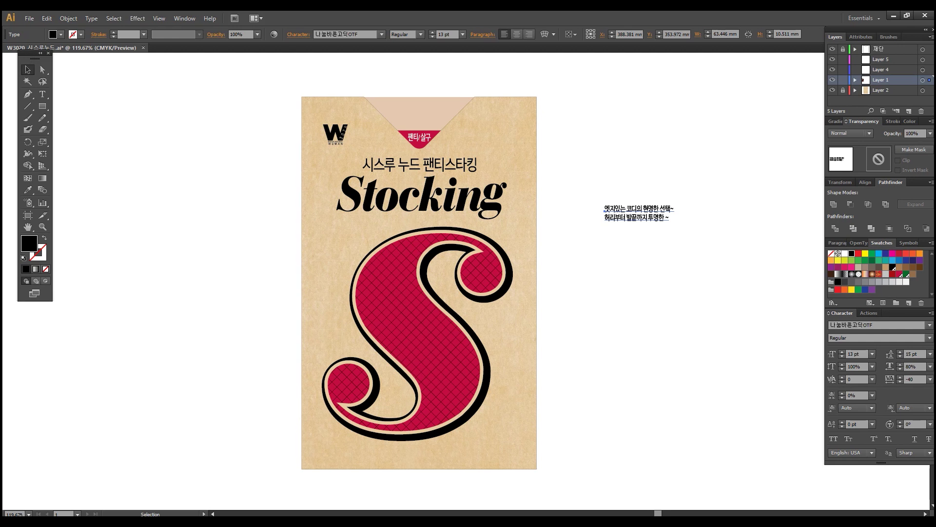
key(ctrl+shift+a)
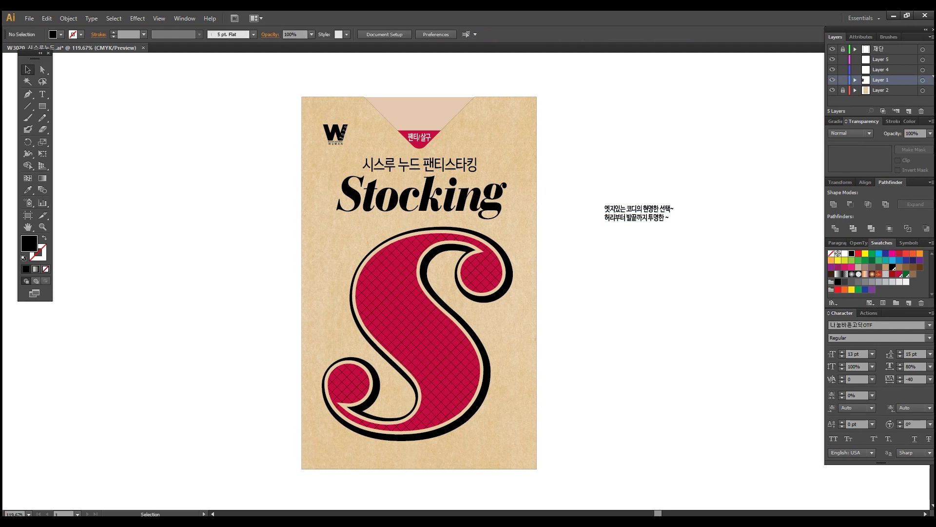
click(42, 69)
click(400, 235)
click(376, 246)
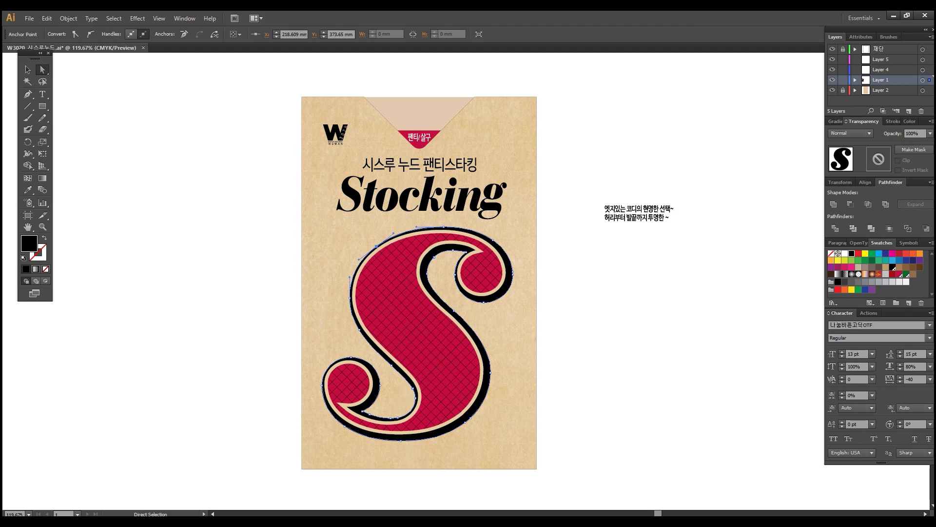
key(ctrl)
key(ctrl)
key(ctrl+shift+a)
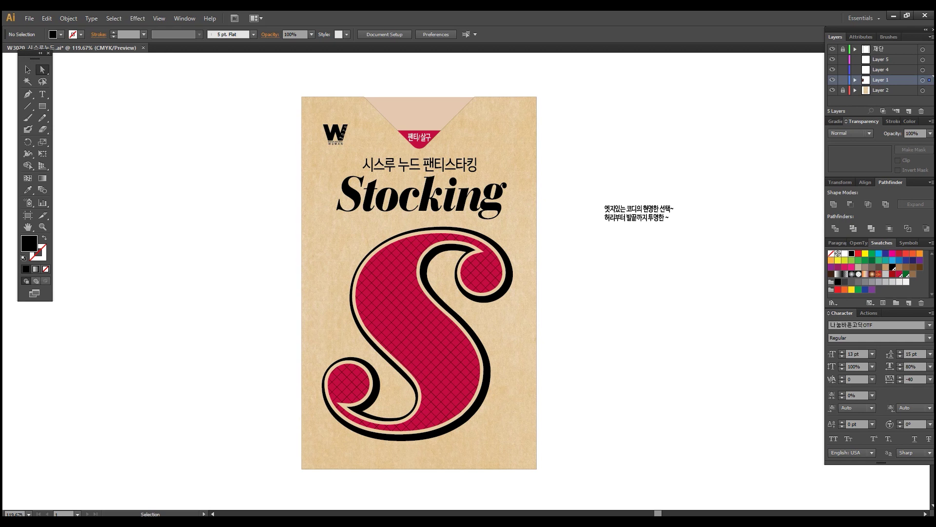
key(ctrl+v)
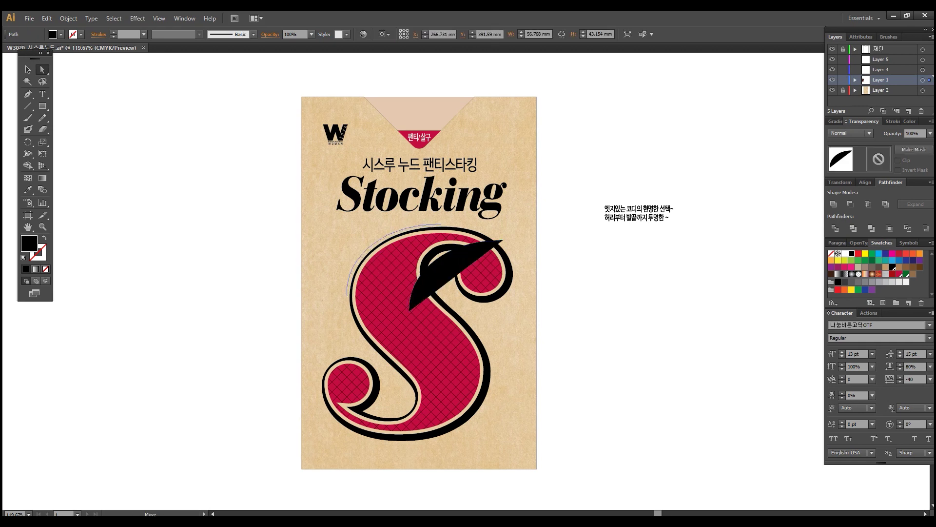
drag(374, 253, 373, 254)
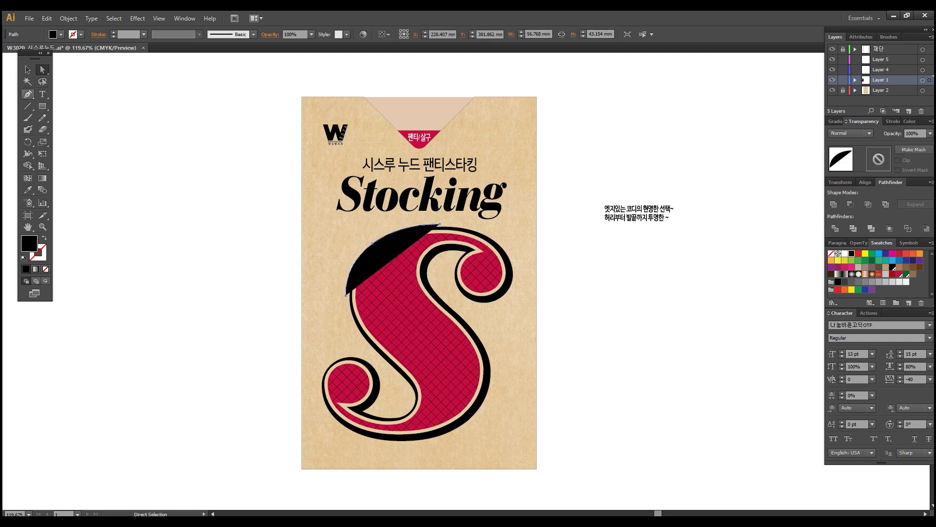
- Turn the copied curve into a type path and copy the slogan line "허리부터 발끝까지 투명한 ~" from the text beside the package
click(42, 94)
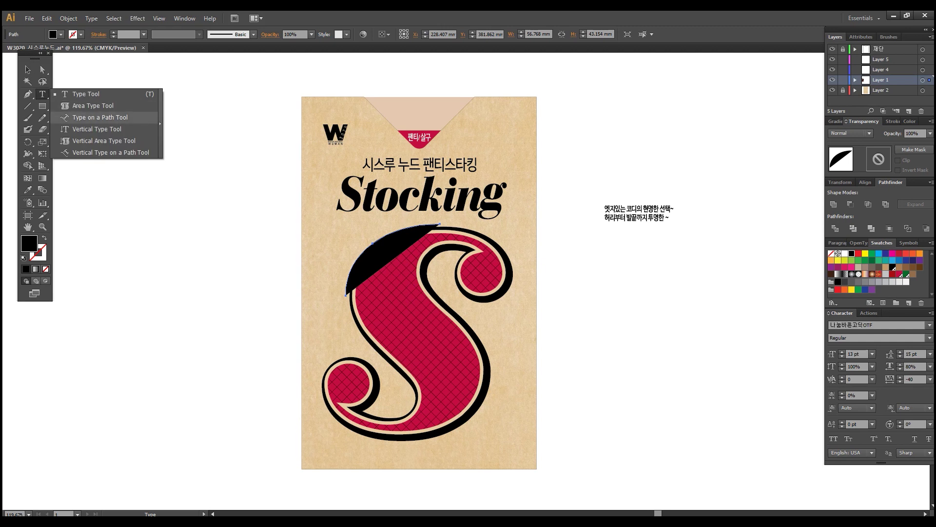
click(100, 117)
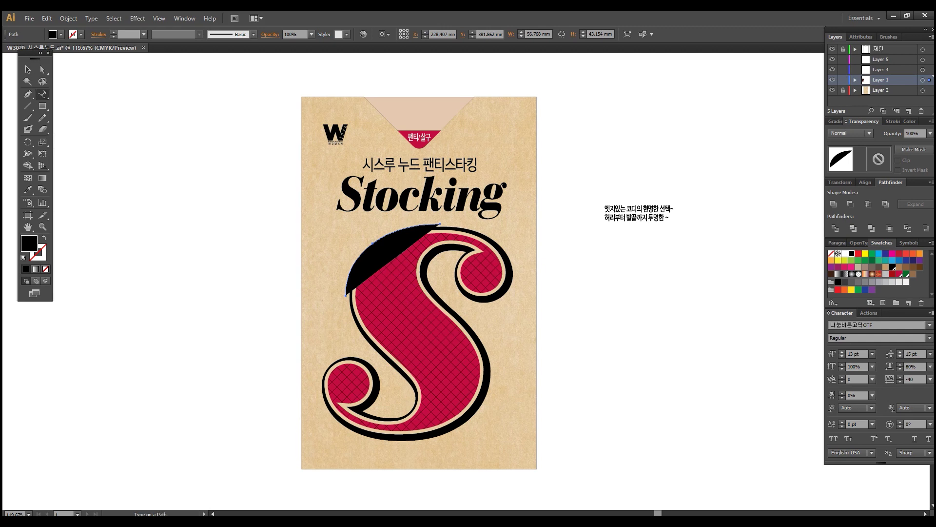
click(350, 266)
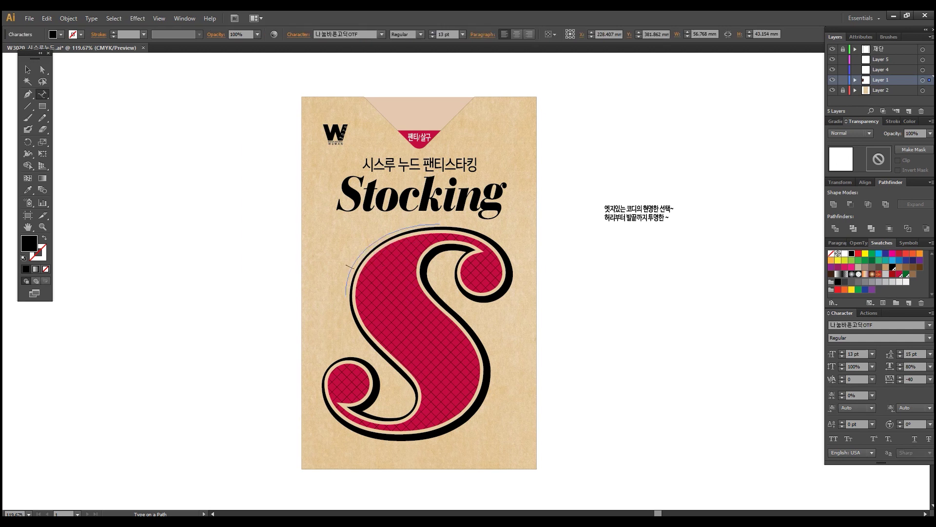
key(ctrl)
ctrl+click(636, 209)
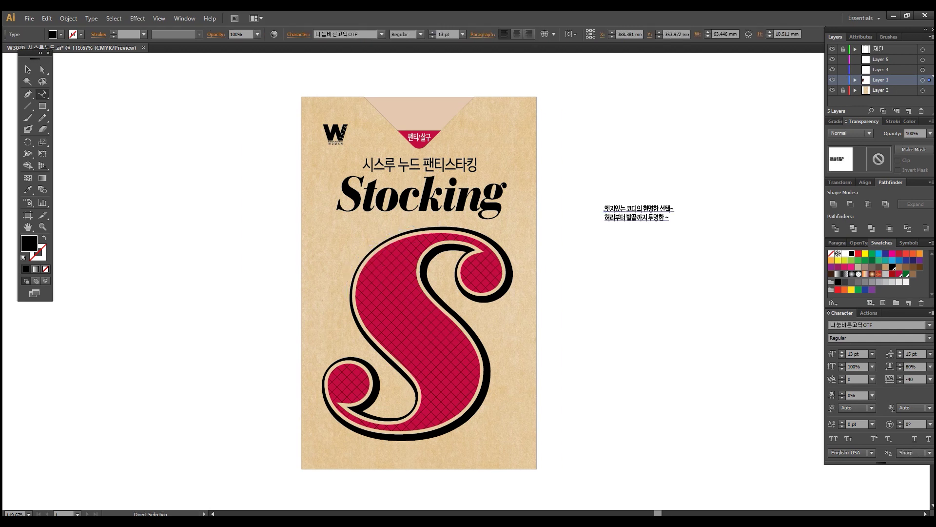
drag(605, 215, 669, 219)
key(ctrl+c)
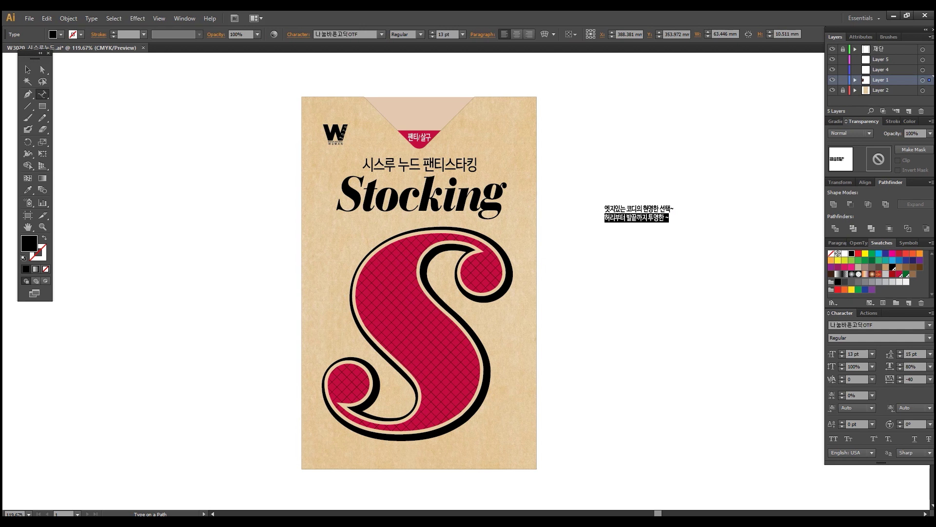
- Paste the copied slogan line "허리부터 발끝까지 투명한 ~" along the curve above the S
key(ctrl)
ctrl+click(352, 258)
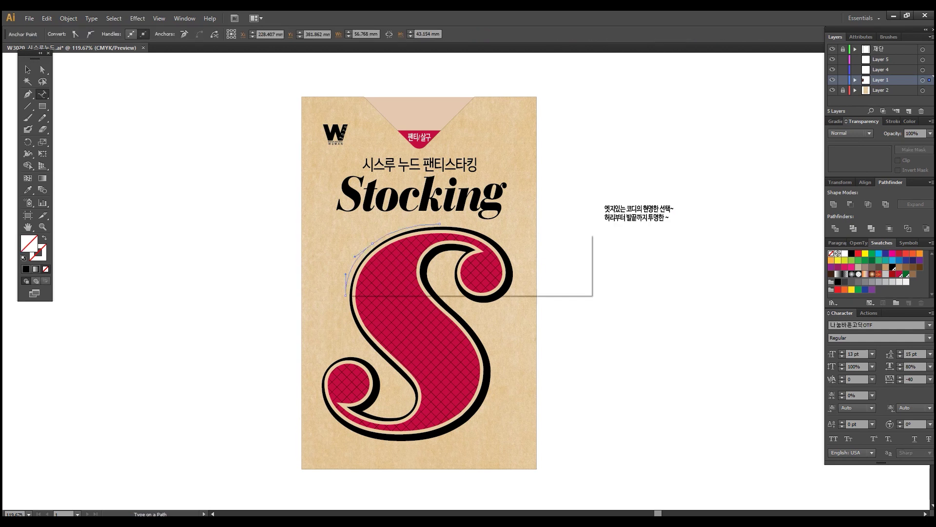
click(352, 259)
key(Return)
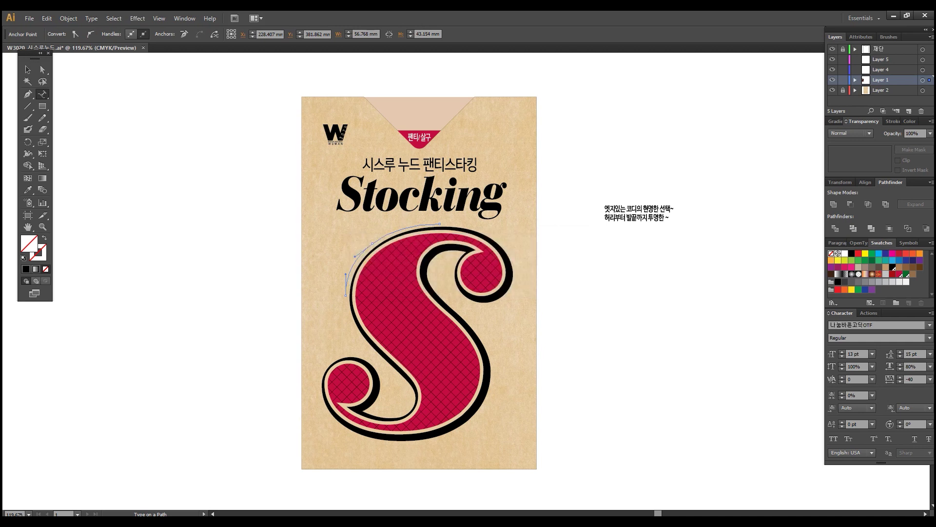
click(348, 266)
key(ctrl+v)
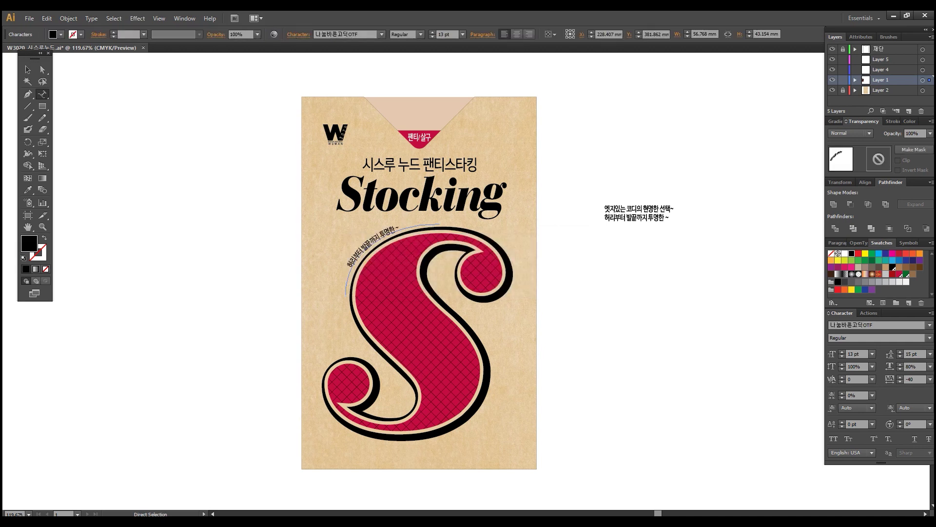
key(Escape)
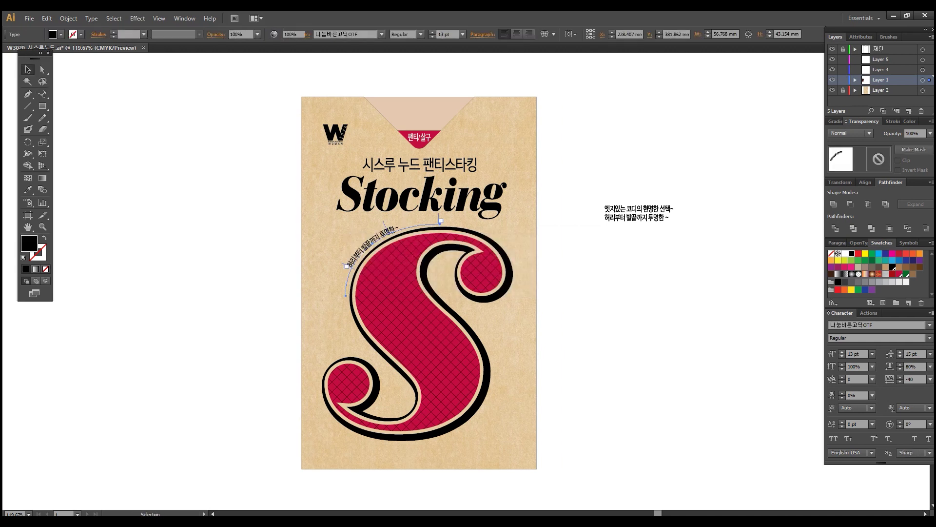
- Duplicate the curved slogan about 4.1 mm left and 3.5 mm up, and replace the inner line's text with "엣지있는 코디의 현명한 선택~"
key(ctrl+shift+a)
drag(372, 246, 365, 240)
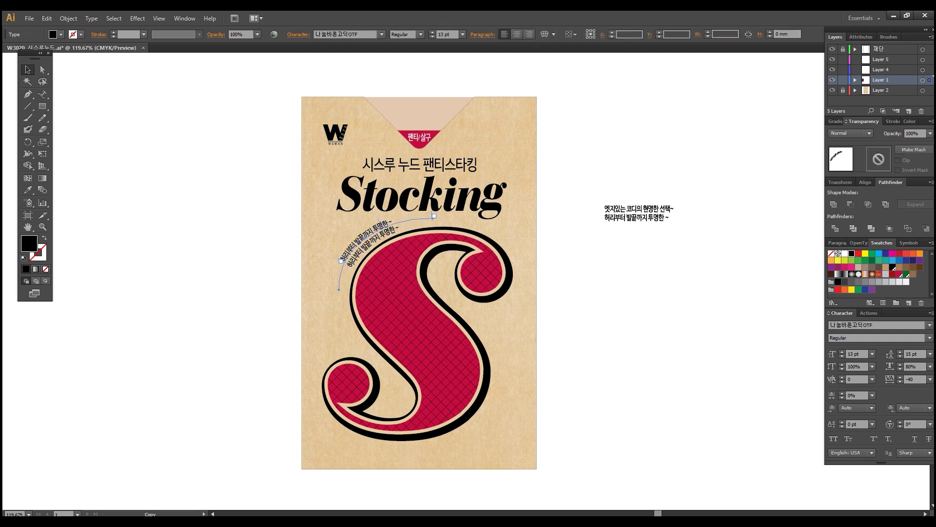
click(636, 212)
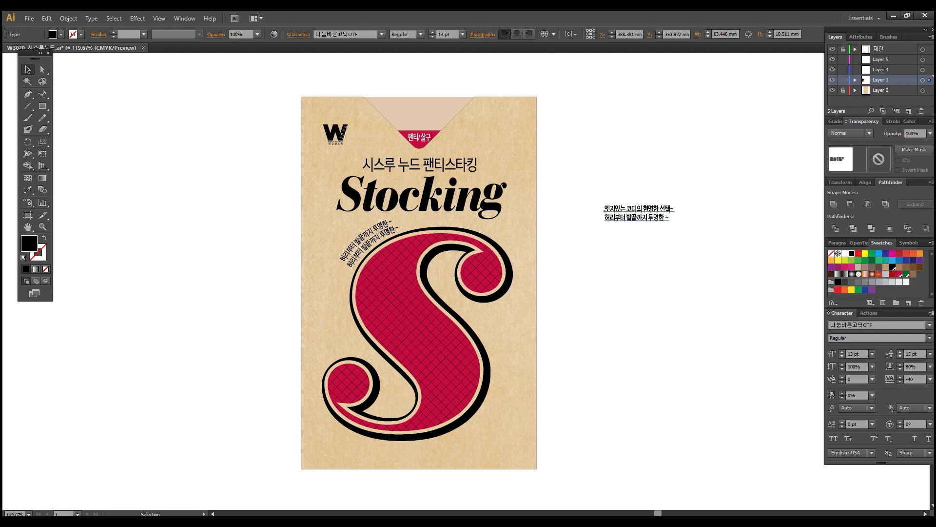
click(42, 94)
click(85, 94)
mouse_move(603, 209)
mouse_down()
mouse_move(676, 209)
mouse_move(604, 209)
mouse_up()
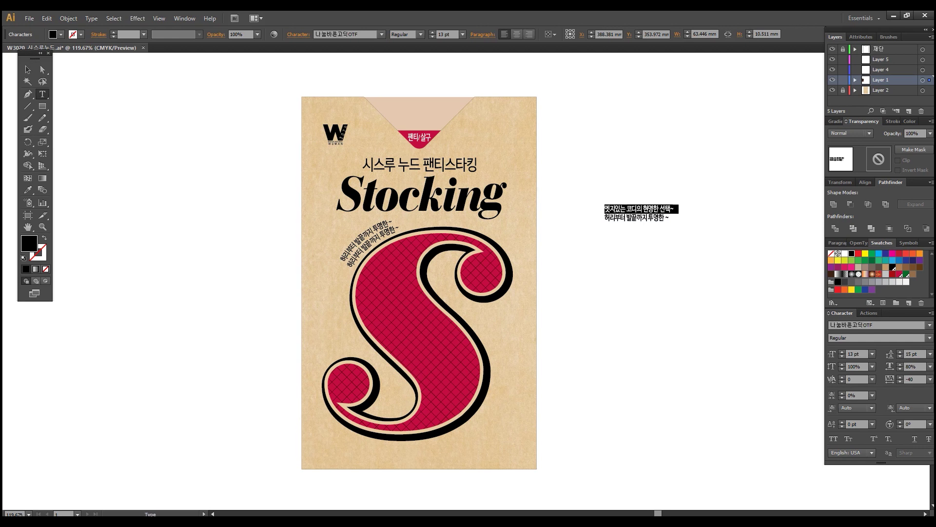
drag(342, 260, 399, 227)
ctrl+click(371, 243)
text(엣지있는 코디의 현명한 선택~)
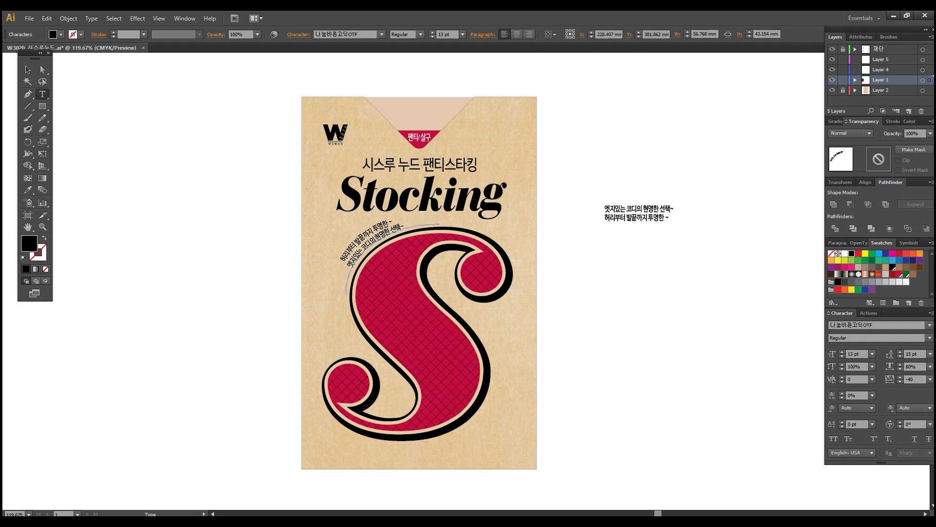
- Delete the original two-line slogan beside the package
click(28, 69)
click(632, 184)
click(642, 209)
key(Delete)
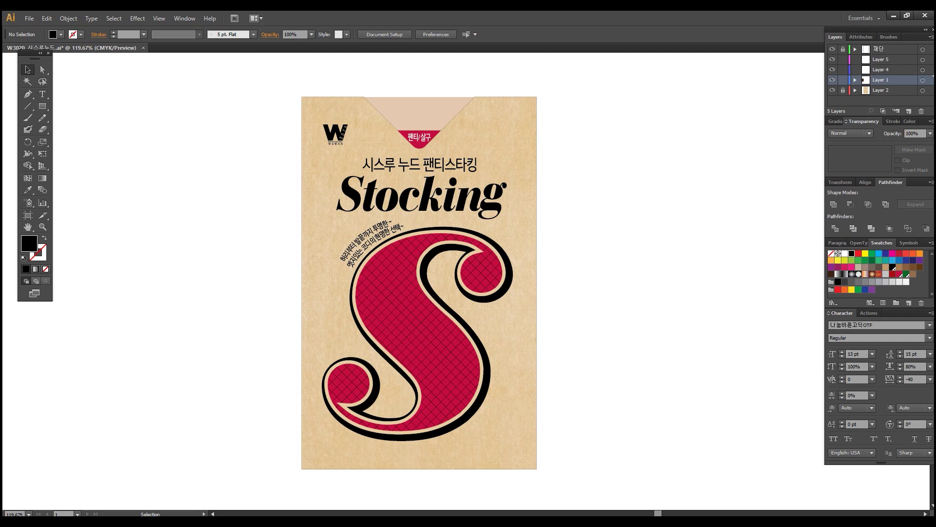
- Slide the start of the outer curved slogan line further down along its path
click(366, 238)
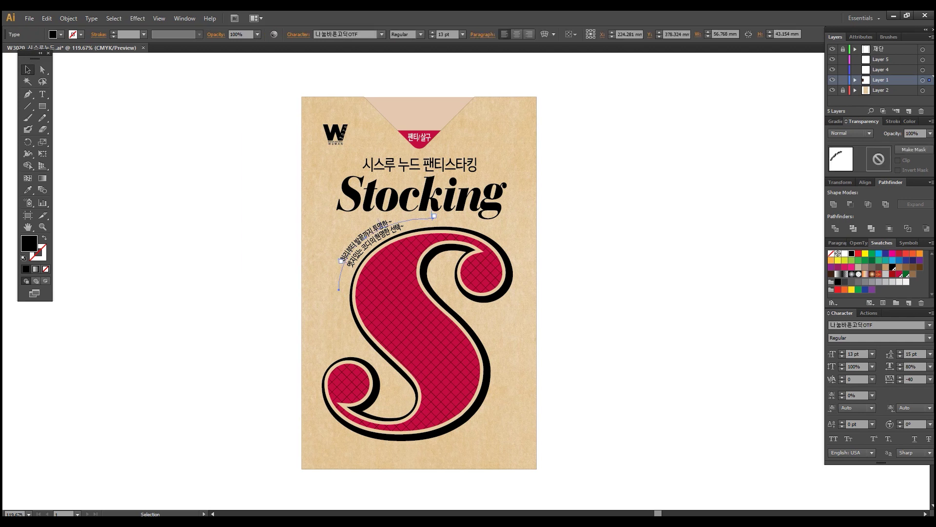
drag(344, 260, 337, 272)
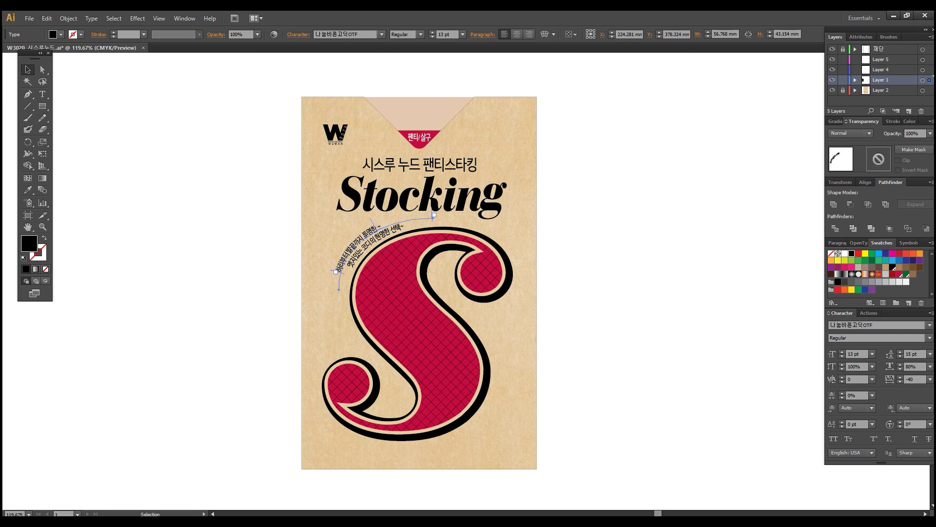
key(ctrl+shift+a)
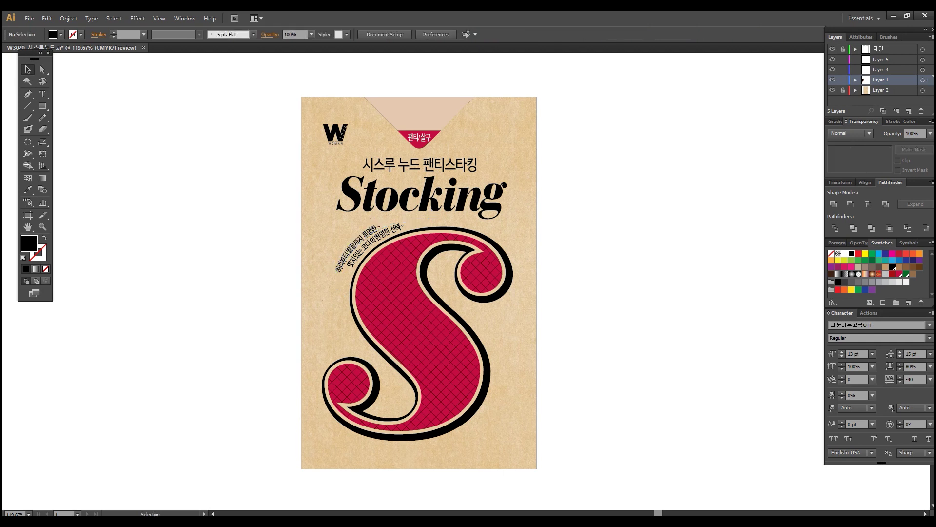
- Emphasize the word "투명" in the outer curved slogan line by setting it to Bold at 16 pt
key(t)
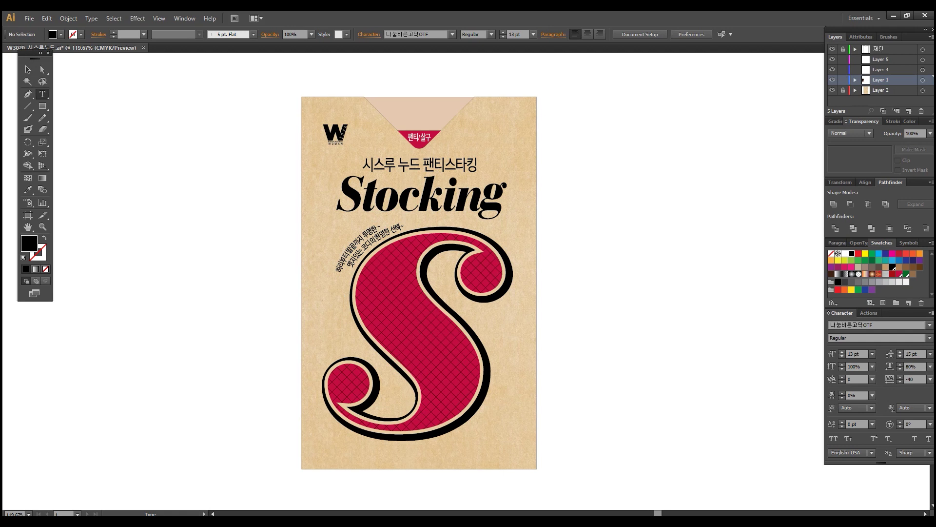
click(370, 232)
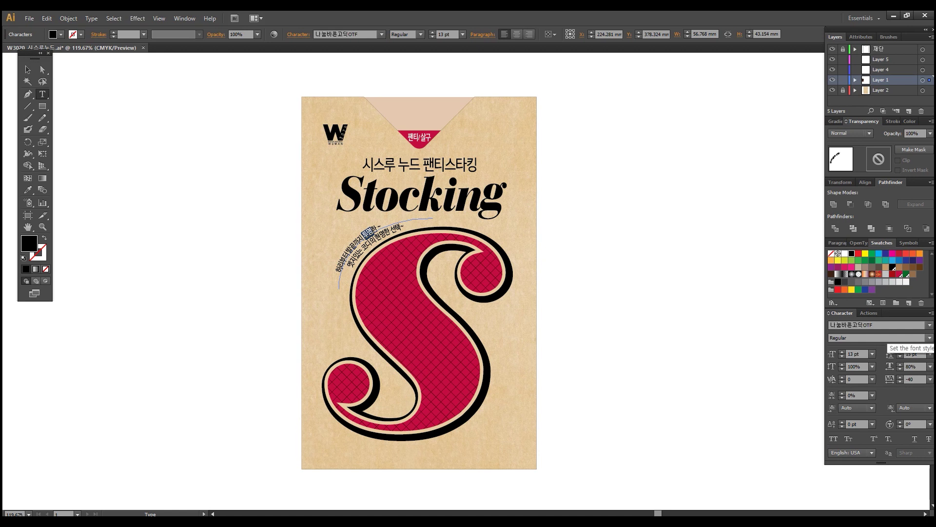
click(887, 337)
click(858, 379)
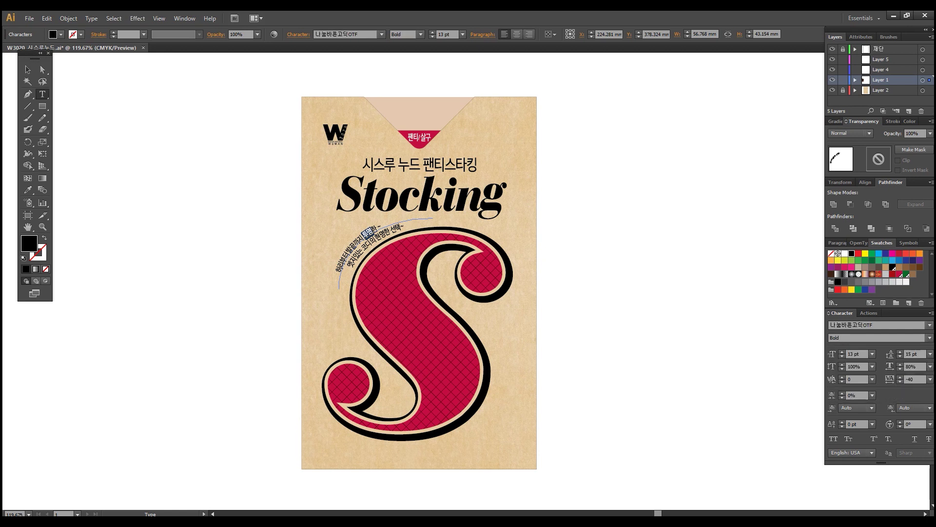
click(857, 354)
text(15)
key(Return)
click(856, 354)
text(16)
key(Return)
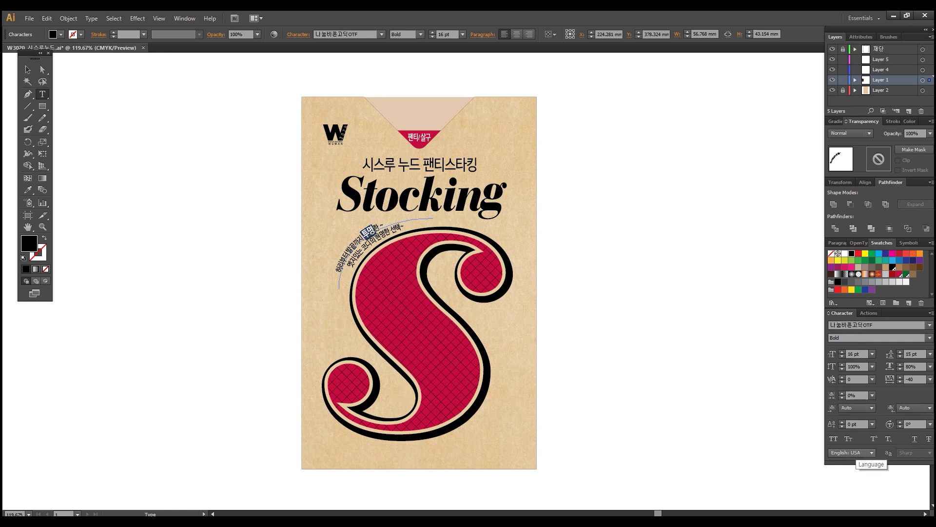
- Try baseline shifts of 1 pt and 2 pt on the word "투명", and undo the last shift
click(856, 424)
text(1)
key(Return)
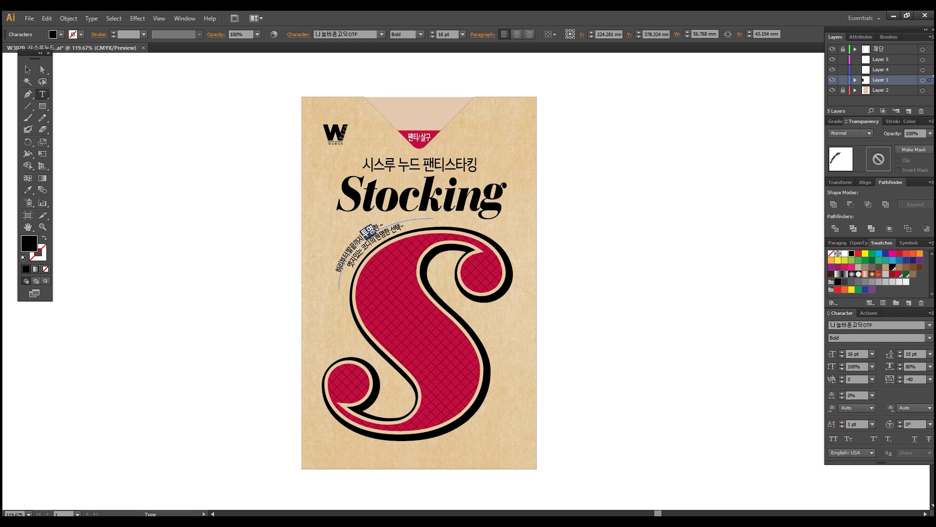
drag(859, 424, 846, 424)
text(2)
key(Return)
click(43, 70)
key(ctrl+shift+a)
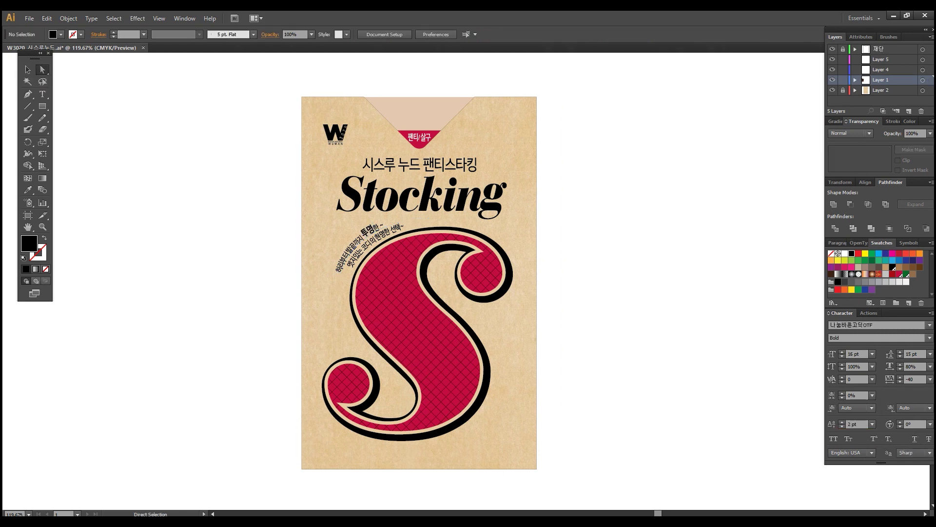
key(ctrl+z)
key(ctrl+shift+a)
- Set the baseline shift of the word "투명" in the outer slogan line to 0.5 pt
key(ctrl+space)
mouse_move(343, 220)
mouse_down()
mouse_move(440, 251)
mouse_move(470, 279)
mouse_move(621, 298)
mouse_up()
click(220, 302)
click(43, 94)
drag(292, 202, 380, 154)
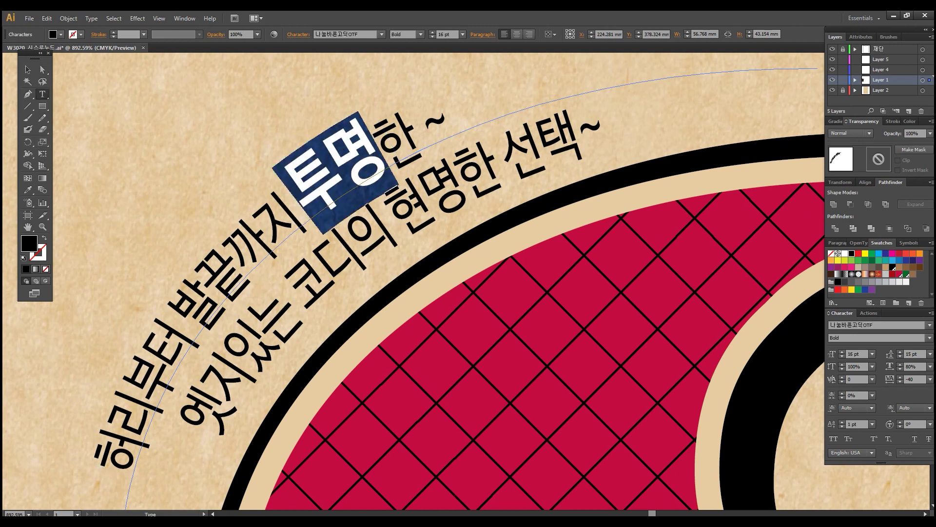
click(858, 424)
text(0.5)
key(Return)
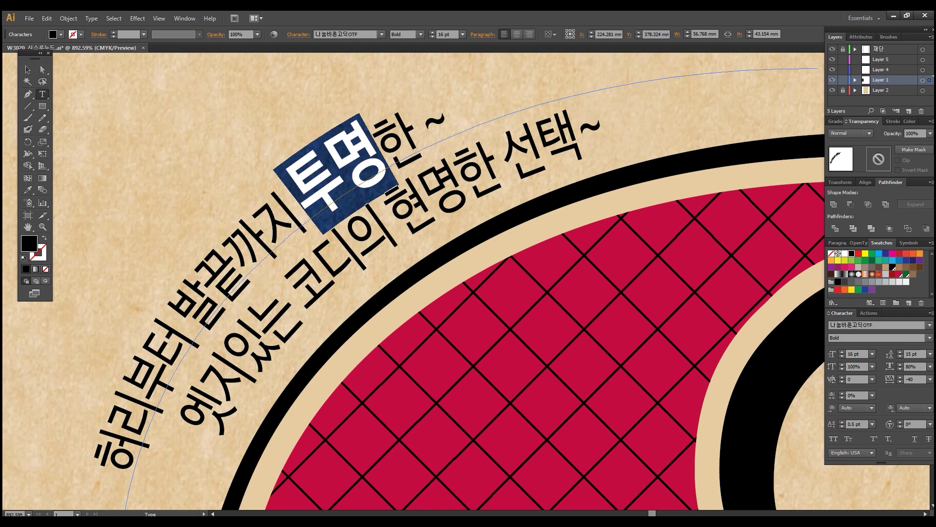
- Move the floating toolbox clear of the artwork and deselect the slogan text
drag(34, 58, 49, 64)
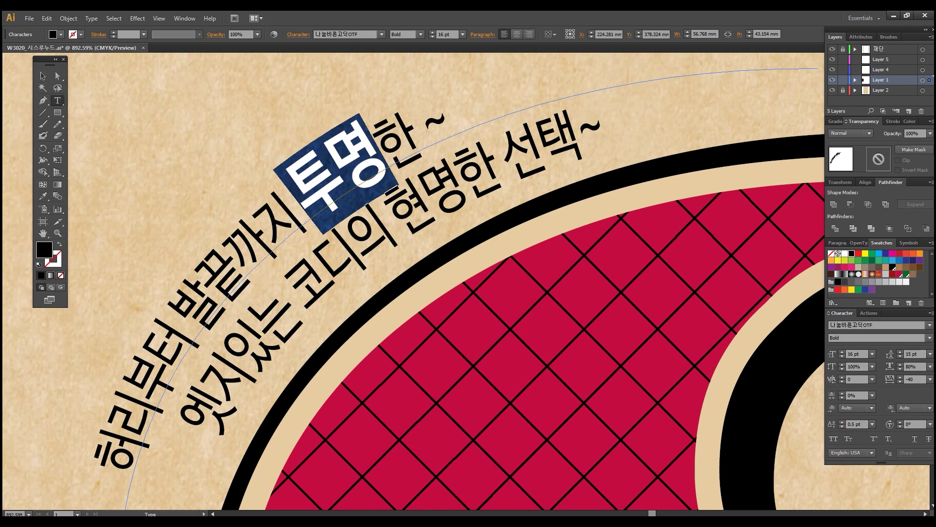
click(43, 76)
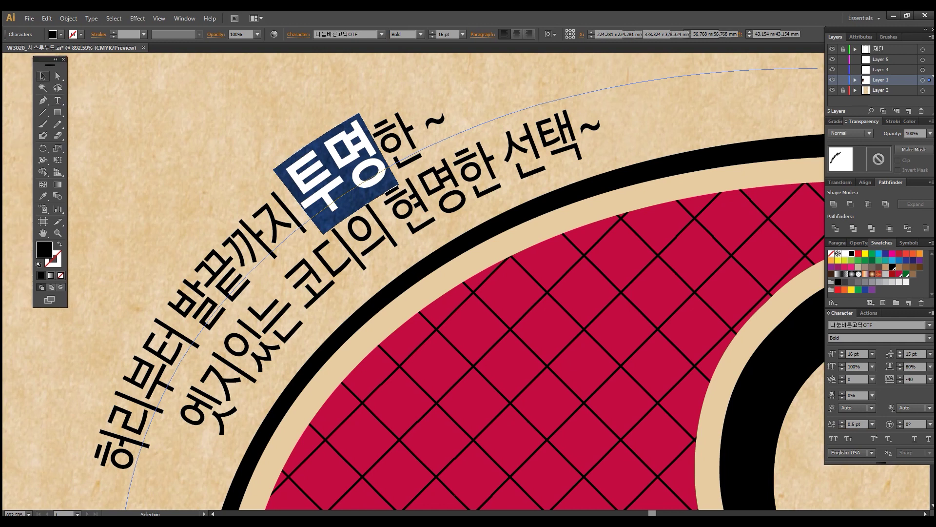
drag(44, 59, 14, 57)
key(ctrl+shift+a)
- Fill the subtitle "시스루 누드 팬티스타킹" above Stocking with the crimson swatch
key(ctrl+1)
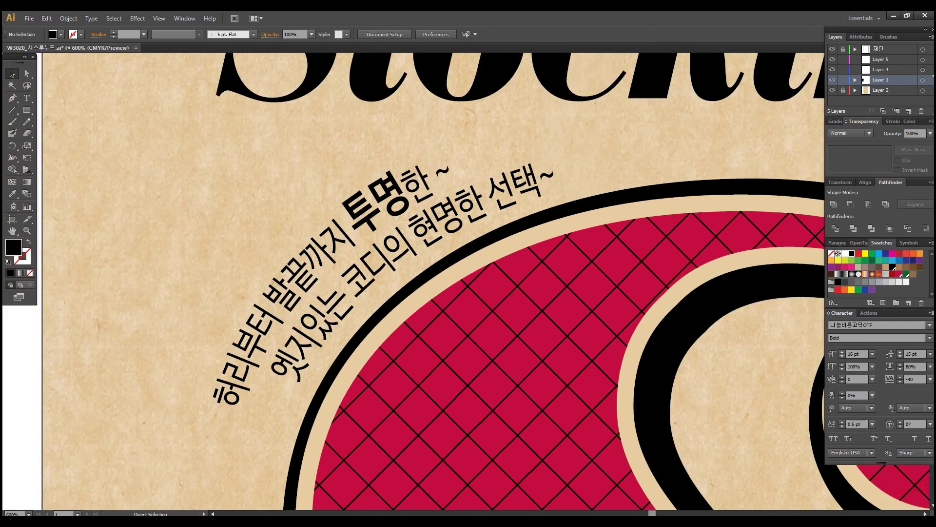
drag(492, 310, 442, 287)
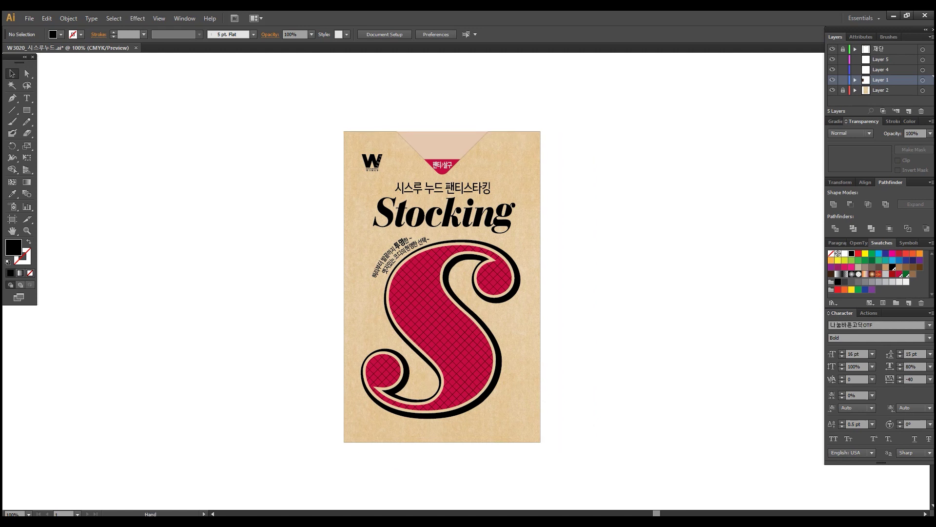
drag(522, 333, 468, 321)
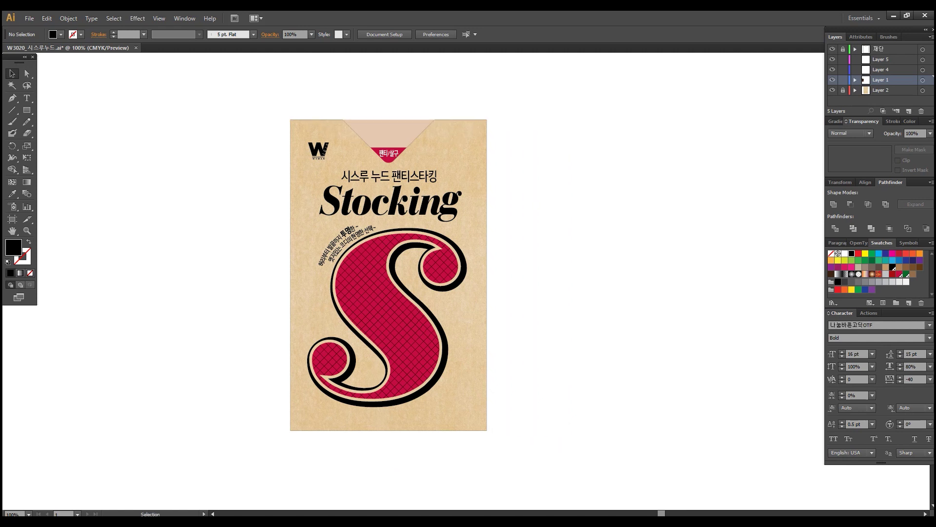
click(389, 176)
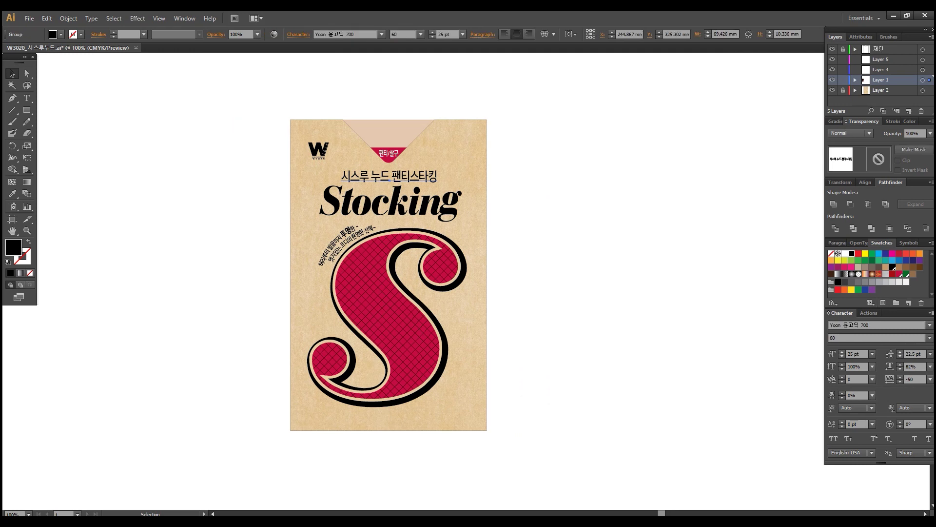
click(899, 274)
key(ctrl+shift+a)
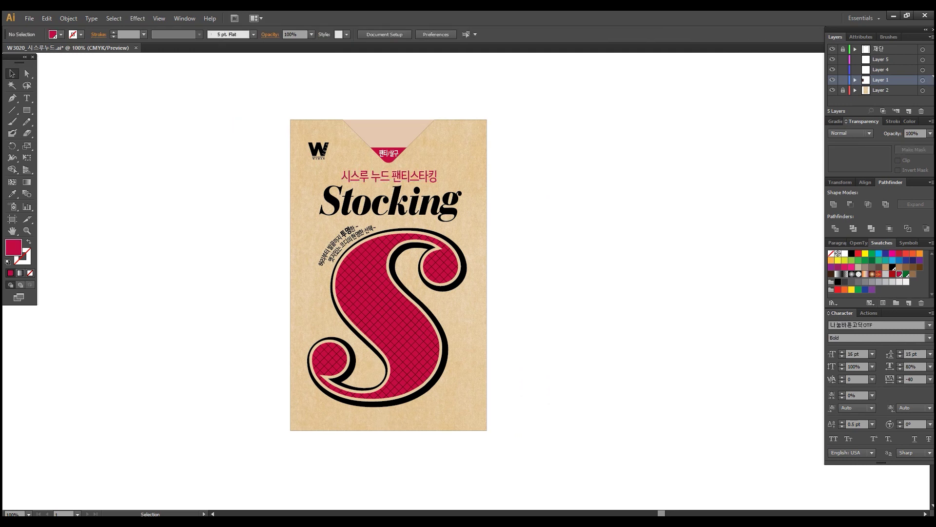
- Set the font weight of the subtitle "시스루 누드 팬티스타킹" to 70 and nudge it up two steps
click(390, 176)
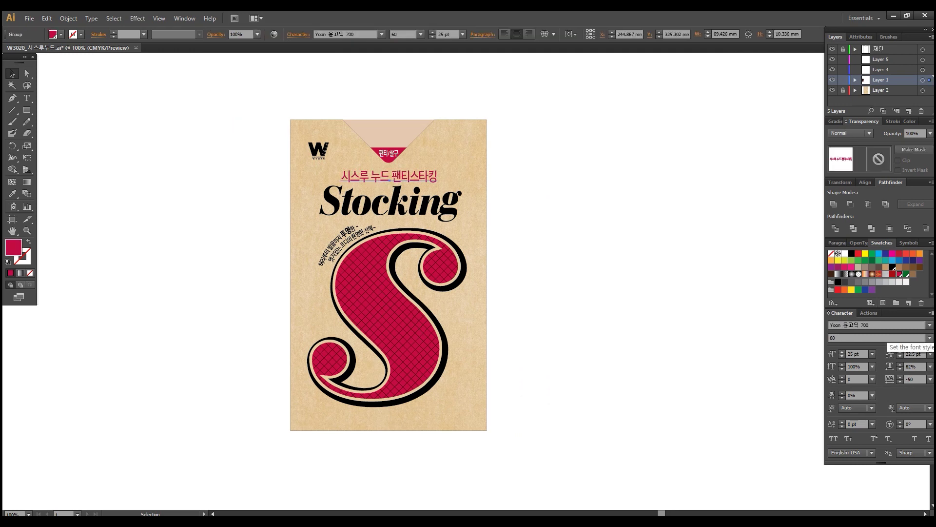
click(929, 338)
click(881, 413)
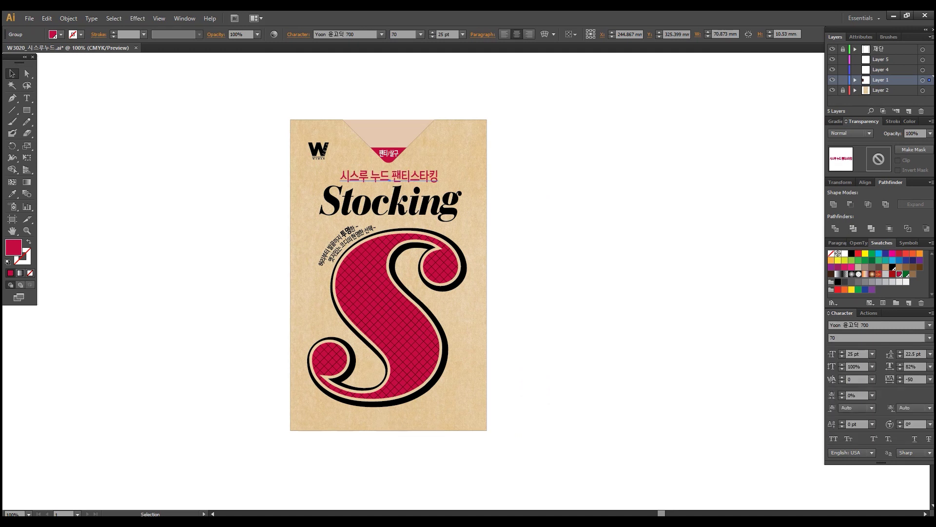
key(ctrl+shift+a)
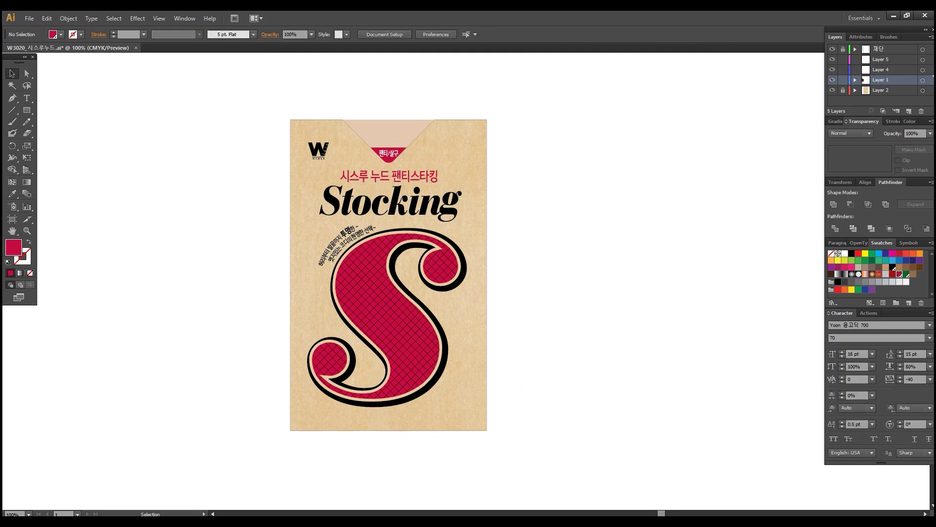
click(389, 176)
key(Up)
key(Up)
click(390, 202)
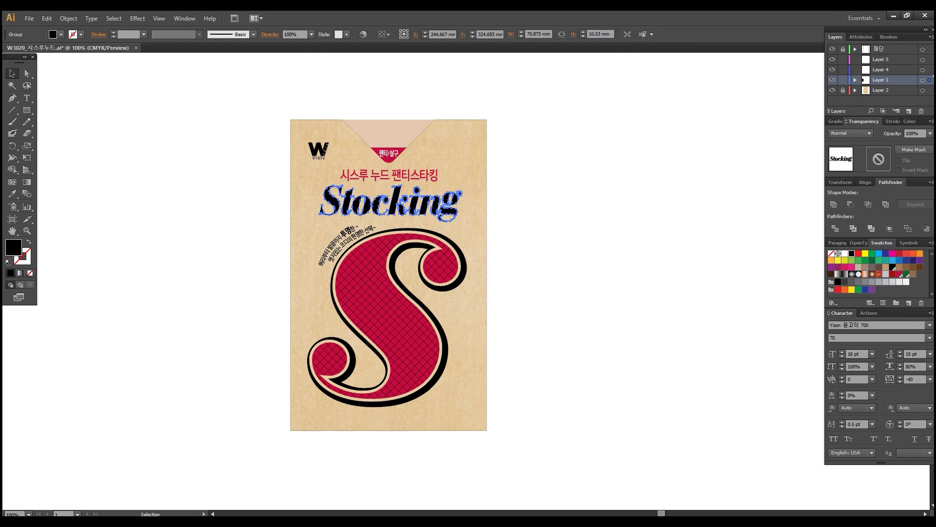
key(ctrl+shift+a)
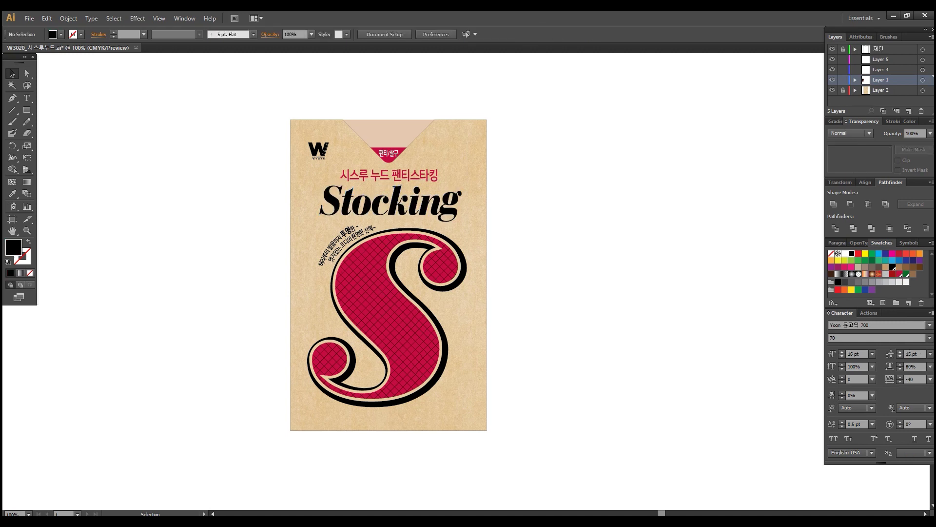
- Nudge the whole S artwork one step right, and nudge it together with the curved slogans slightly down
click(387, 317)
click(496, 305)
drag(496, 305, 375, 368)
key(Right)
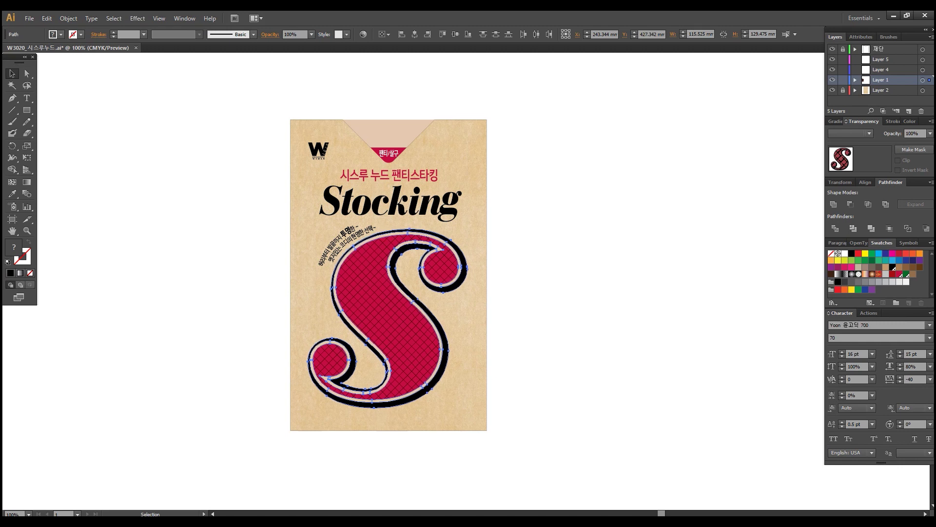
shift+click(349, 232)
key(Down)
key(Down)
key(Down)
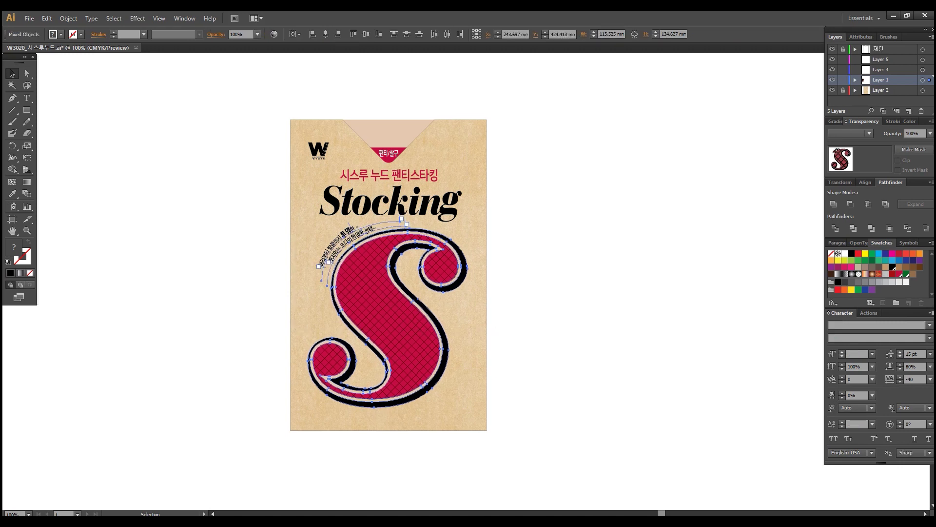
key(Up)
key(ctrl+shift+a)
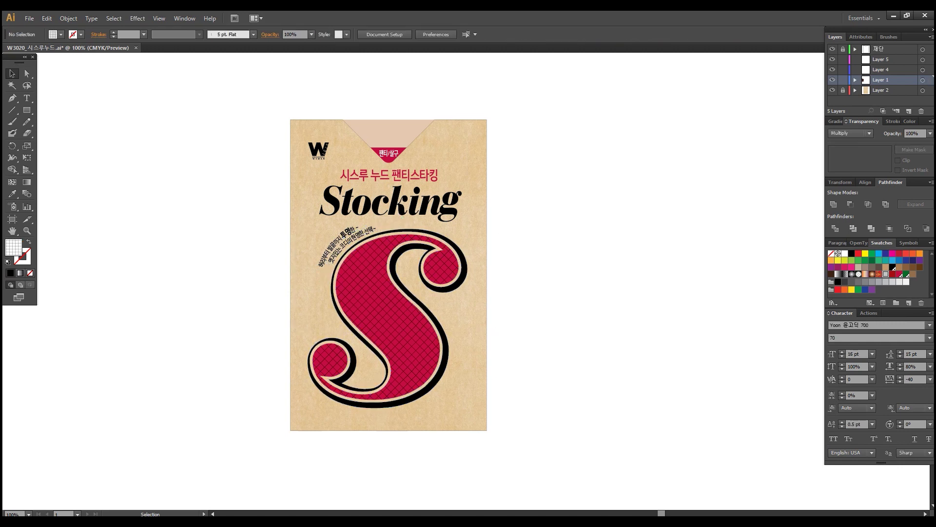
- Switch to Photoshop and open the legs image 누드스타킹.PSD
key(alt+Tab)
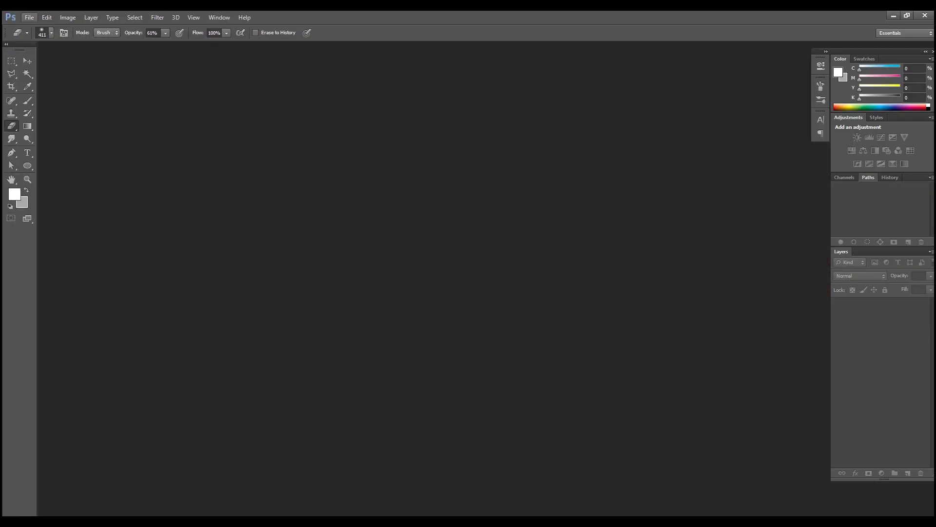
click(29, 17)
click(30, 37)
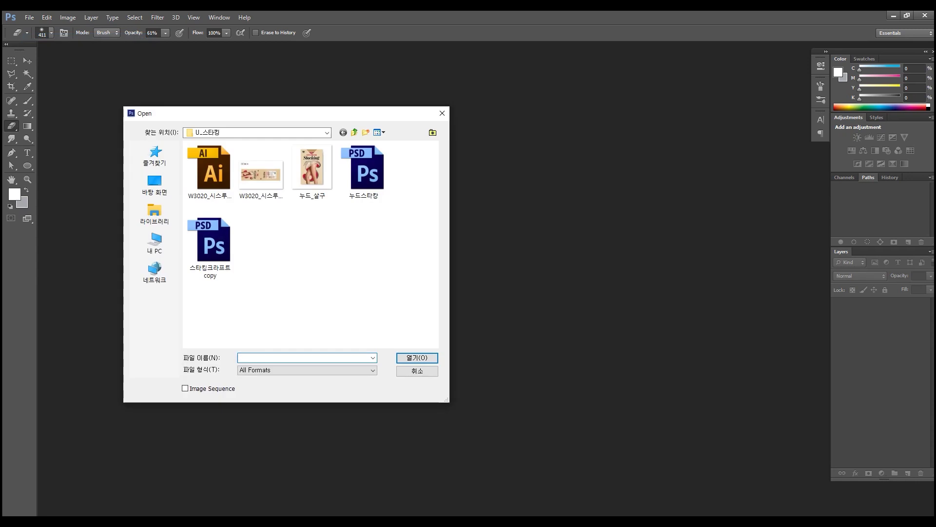
click(363, 173)
key(Return)
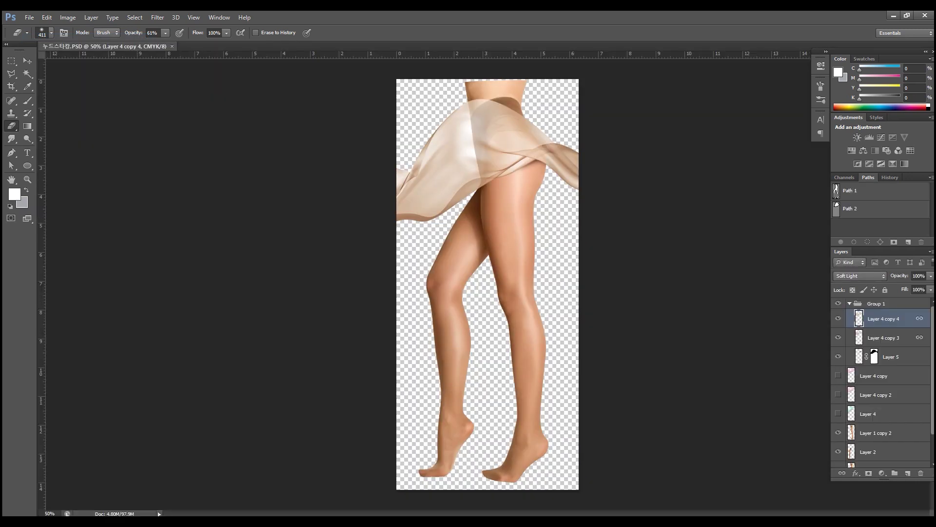
- Collapse and hide Group 1 with the sheer fabric, and examine the stockinged legs up close
click(849, 303)
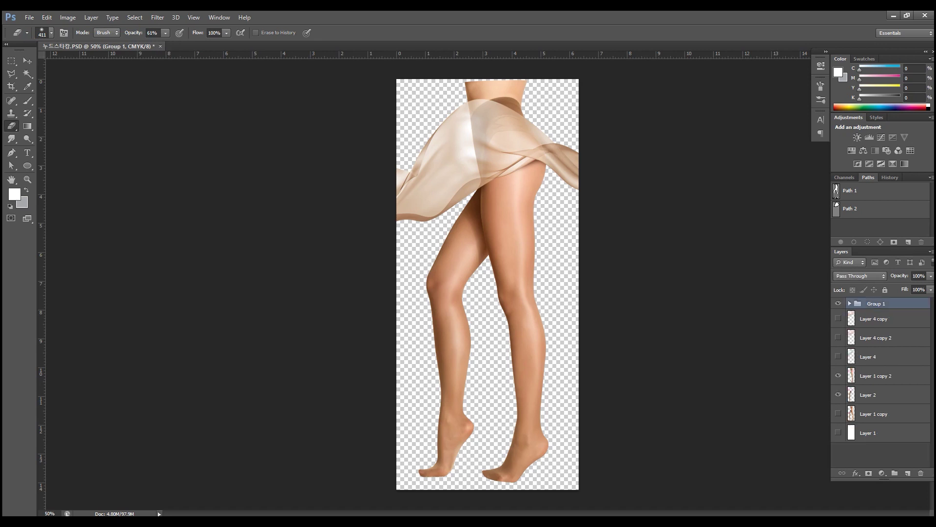
click(838, 303)
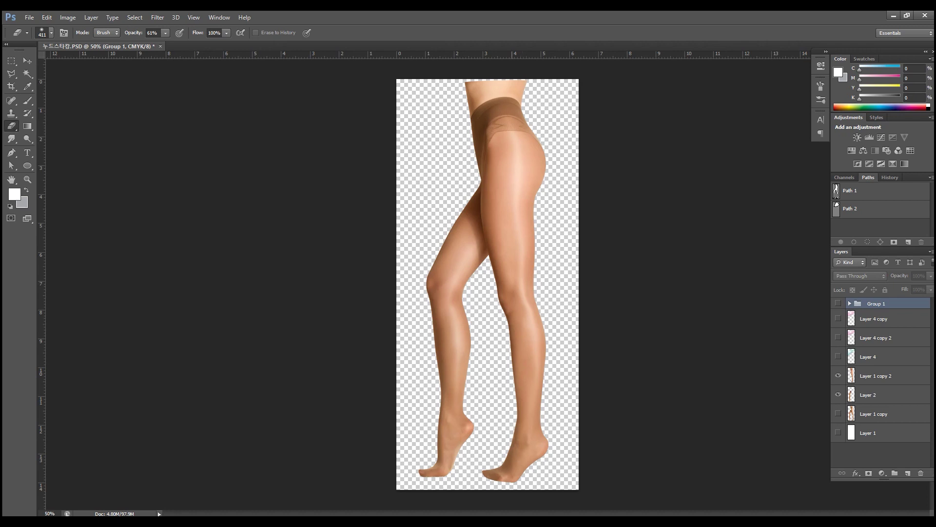
drag(479, 230, 561, 230)
drag(452, 361, 253, 59)
drag(483, 409, 585, 68)
drag(363, 494, 346, 301)
scroll(427, 285, up, 6)
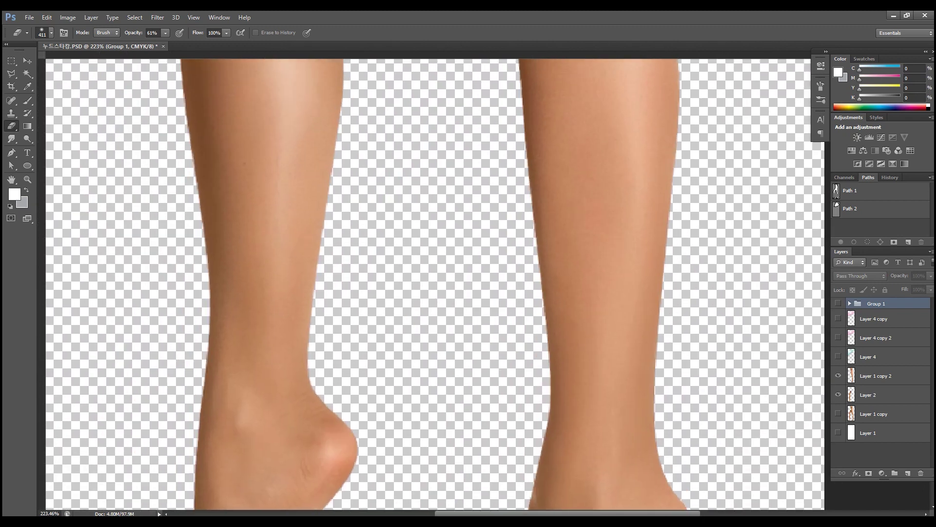
drag(581, 346, 591, 371)
key(ctrl+minus)
key(ctrl+minus)
key(ctrl+minus)
key(ctrl+minus)
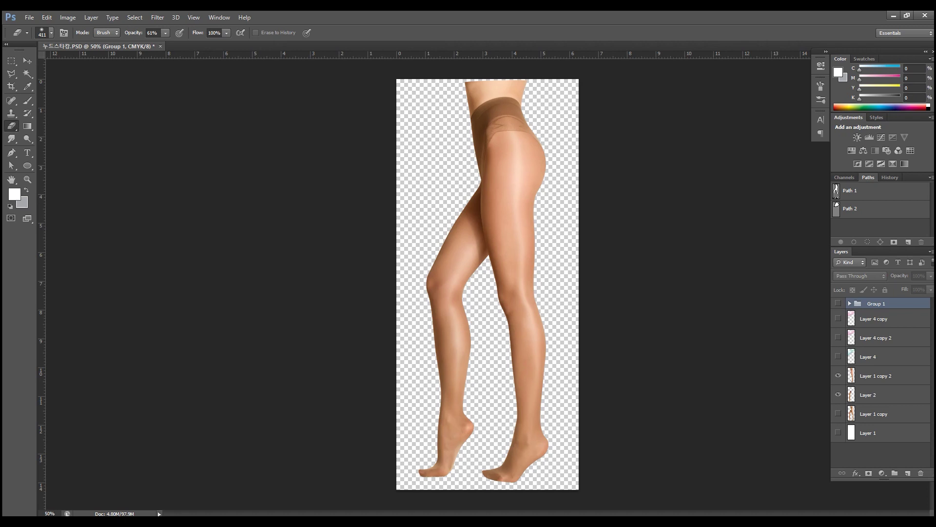
- Preview Layer 4, Layer 4 copy 2 and Layer 4 copy over the legs, hide them again and show Group 1
click(838, 357)
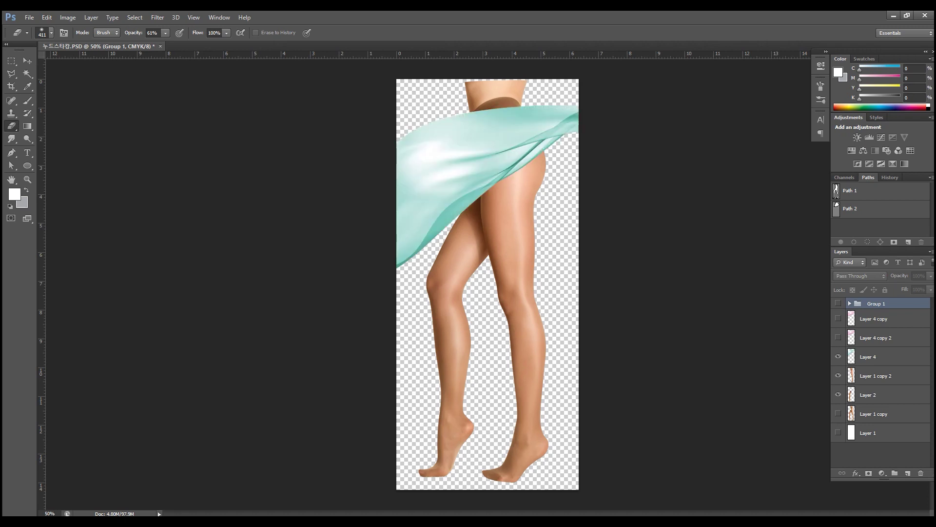
click(838, 338)
click(839, 319)
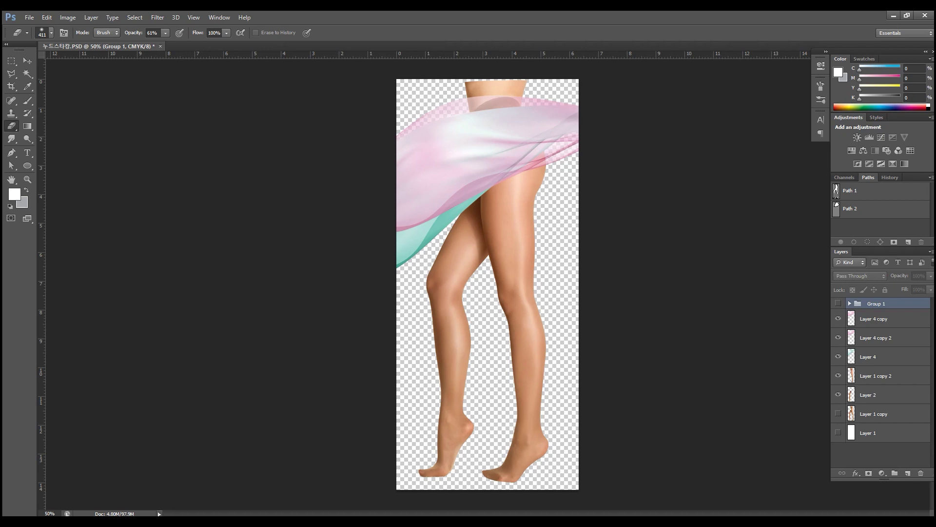
click(838, 357)
click(838, 338)
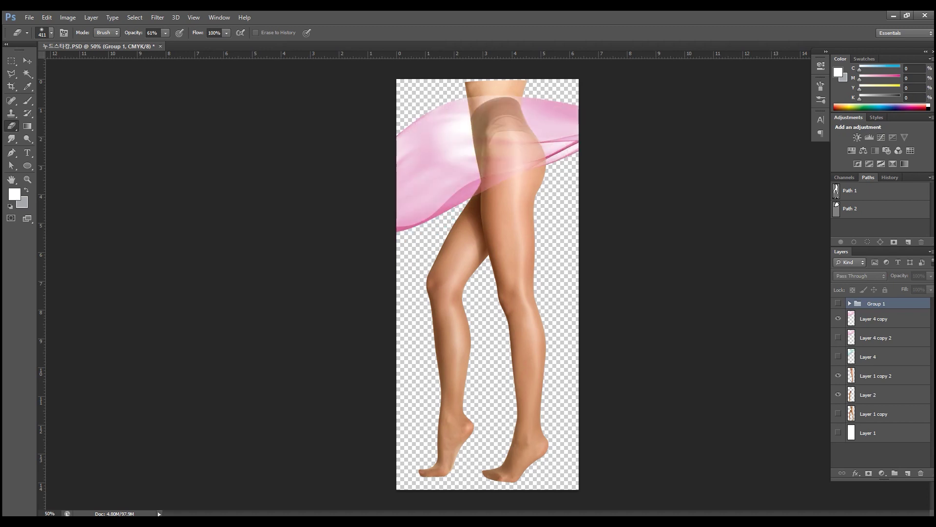
click(838, 337)
click(837, 337)
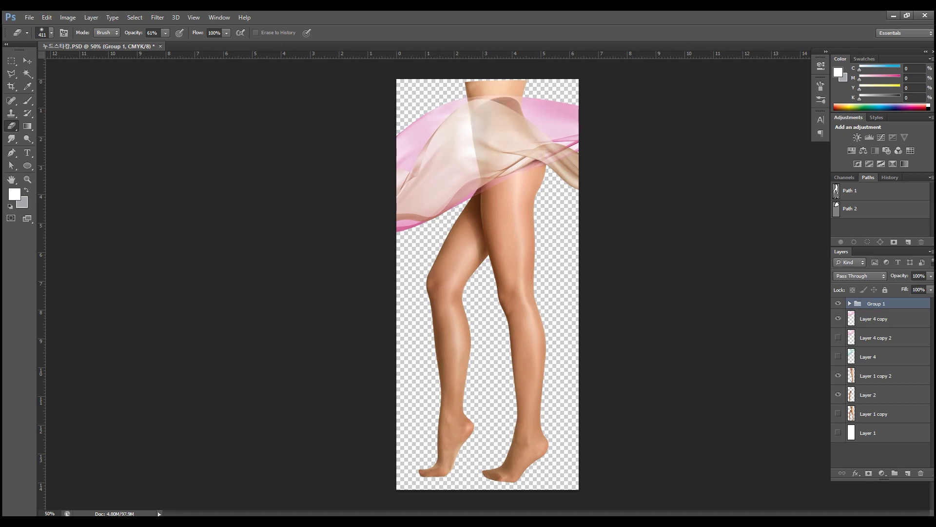
click(838, 319)
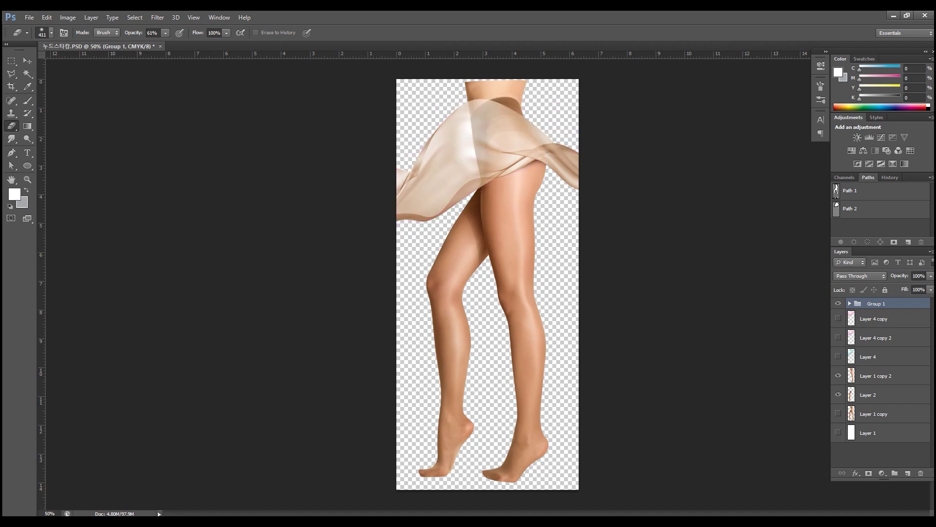
- Preview Layer 4 copy, Layer 4 copy 2 and Layer 4 with Group 1 hidden, and show Group 1 again
click(838, 304)
click(838, 319)
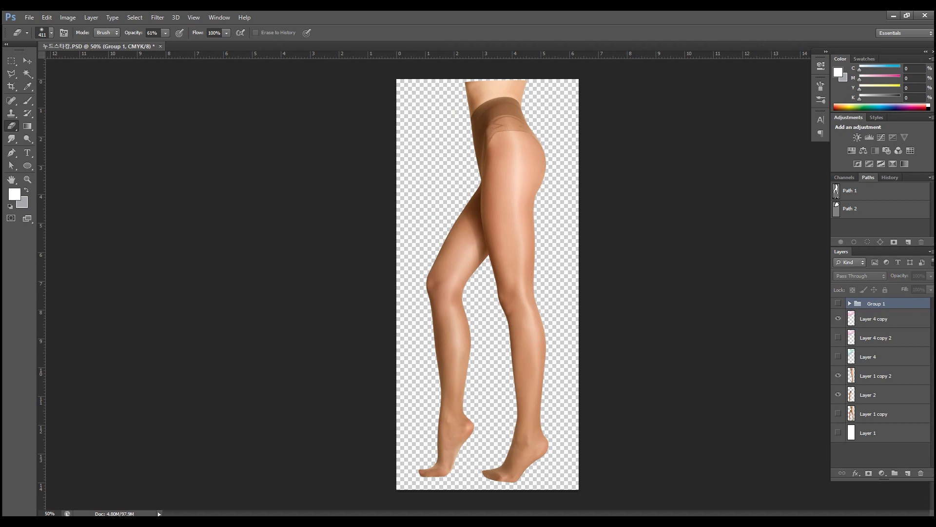
click(838, 319)
click(838, 338)
click(838, 337)
click(839, 356)
click(838, 357)
click(838, 303)
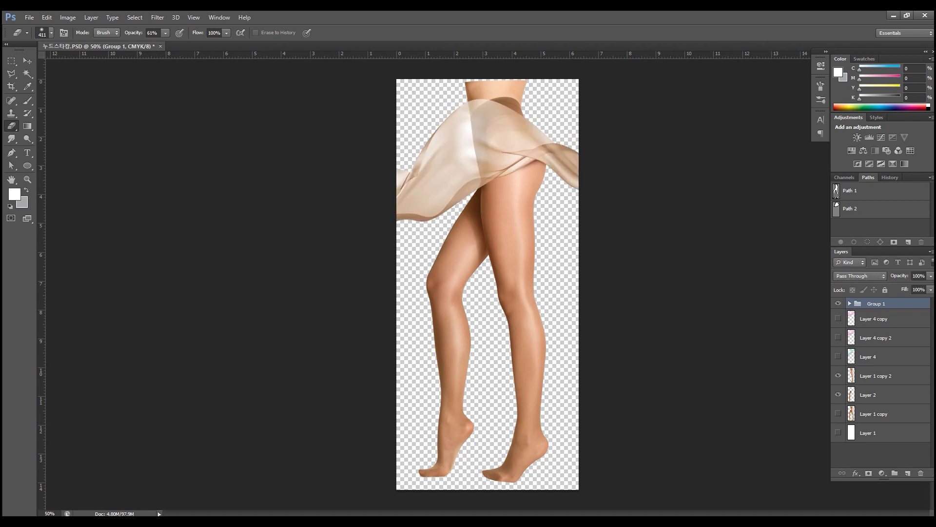
- Expand Group 1 and examine the blend mode, opacity and effect of Layer 4 copy 4 and Layer 4 copy 3 on the fabric
click(849, 303)
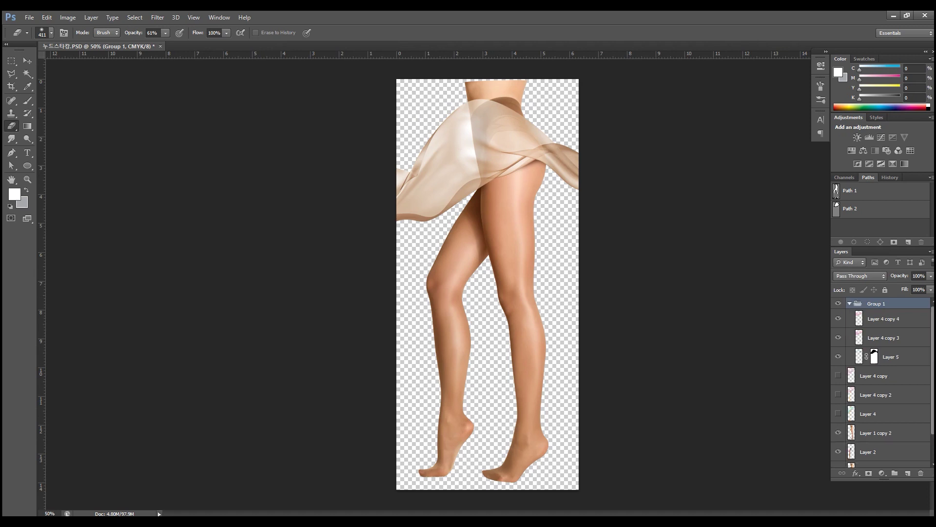
click(883, 318)
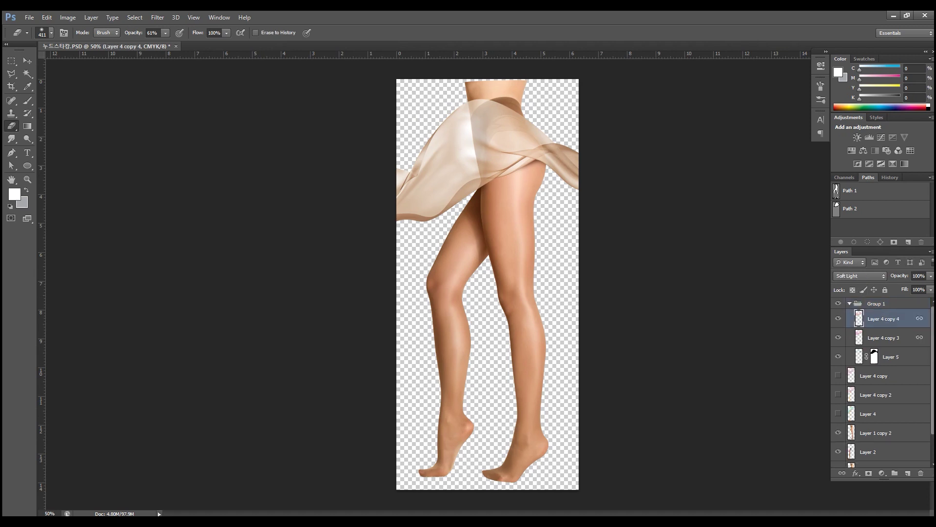
click(838, 318)
click(838, 318)
click(838, 318)
click(838, 338)
click(839, 338)
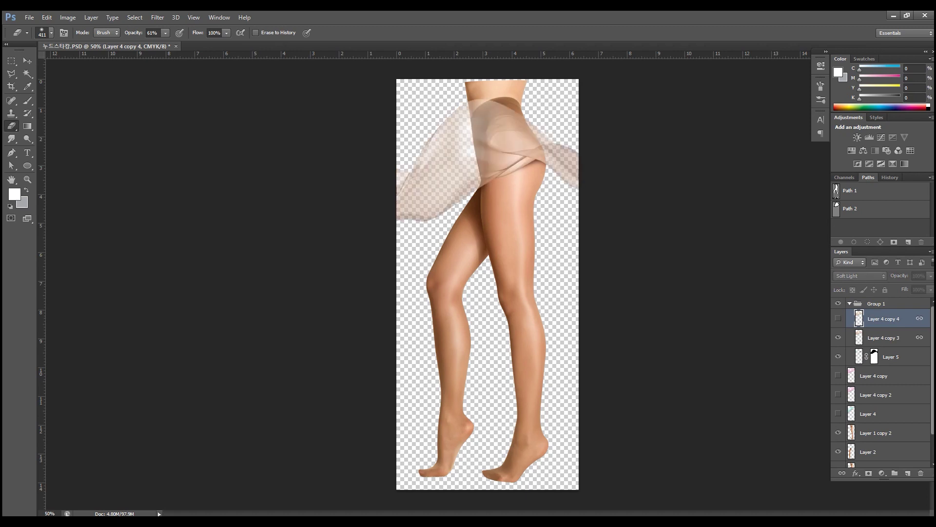
click(884, 337)
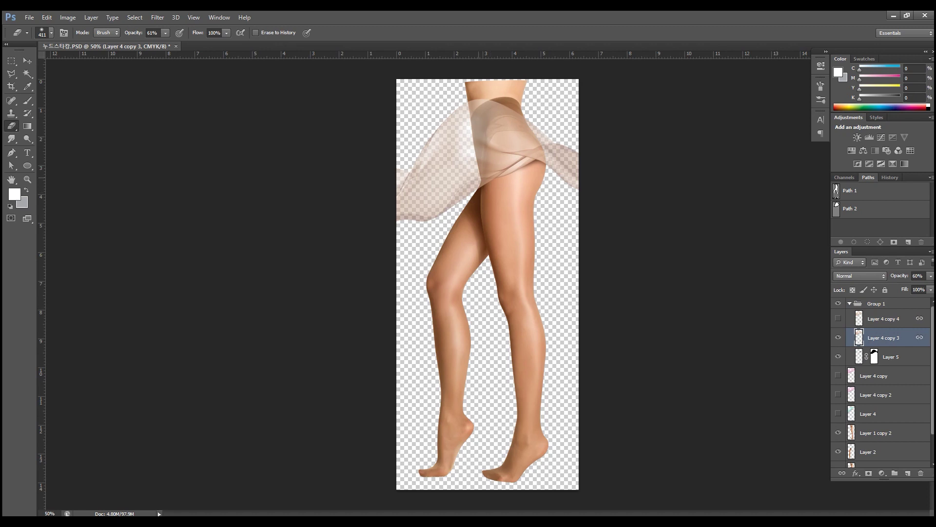
click(838, 318)
click(883, 319)
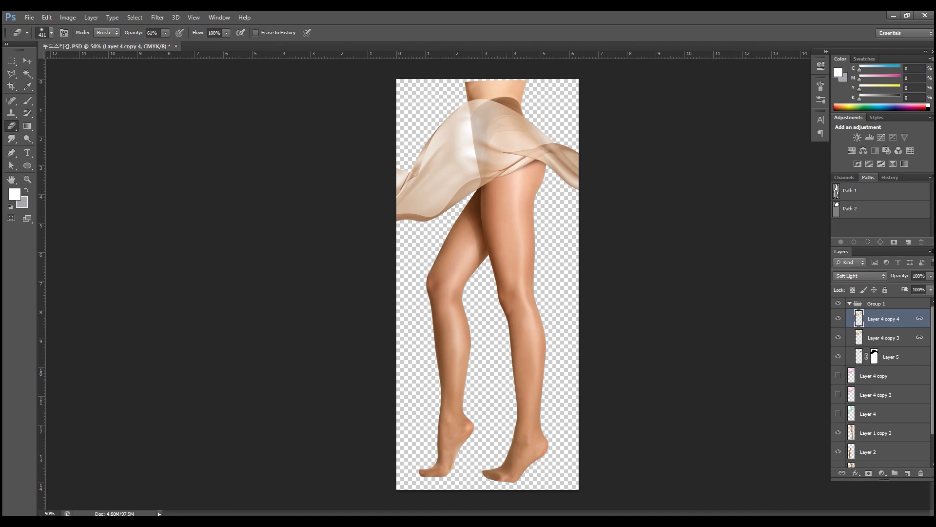
- Collapse Group 1, save 누드스타킹.PSD and close it
click(876, 303)
click(850, 304)
key(ctrl+s)
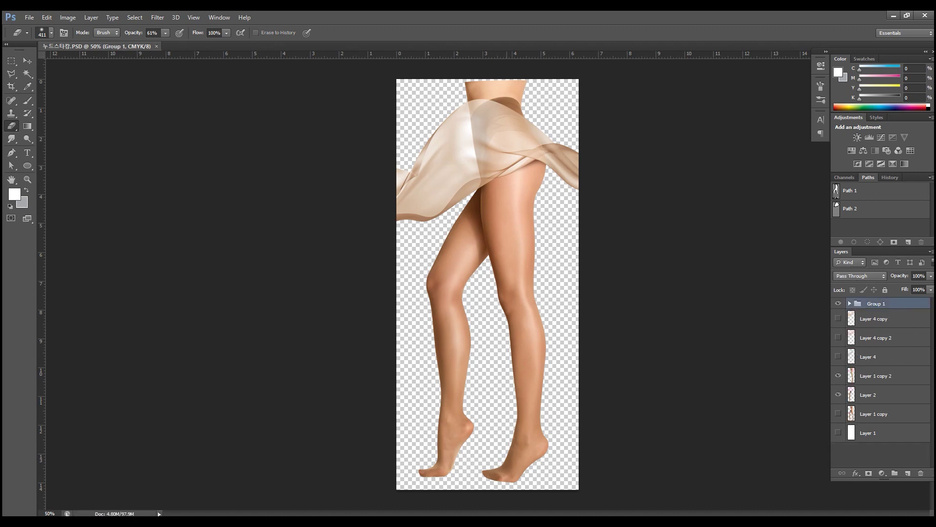
key(ctrl+w)
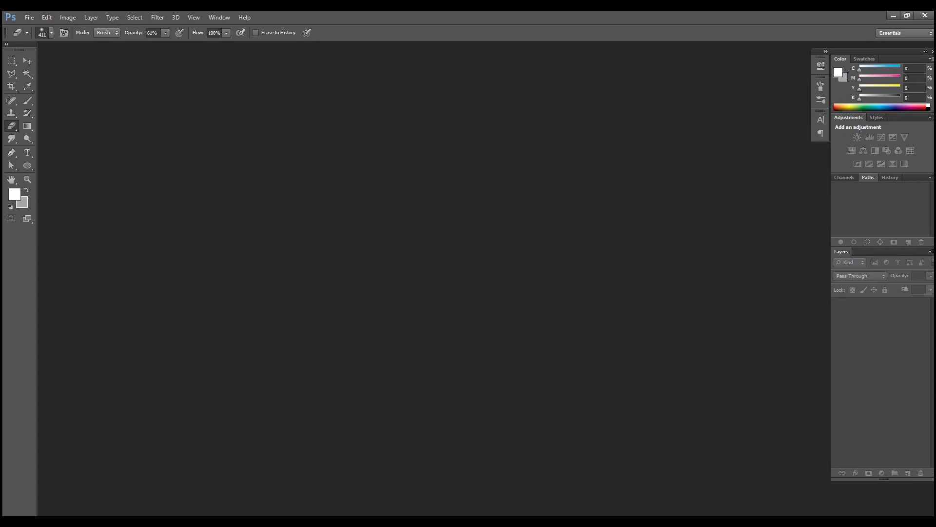
- Switch to Illustrator and place the linked image 누드스타킹 over the middle of the red S
key(alt+Tab)
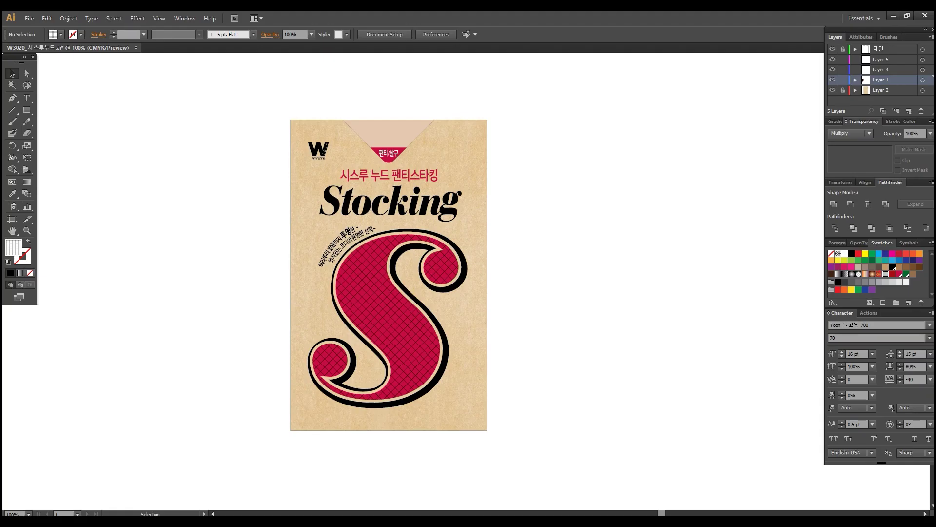
click(29, 19)
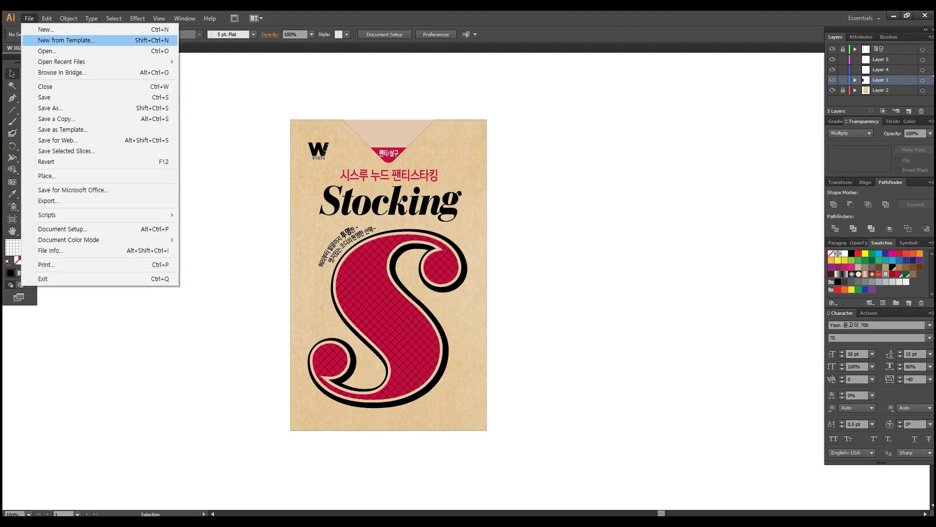
click(47, 176)
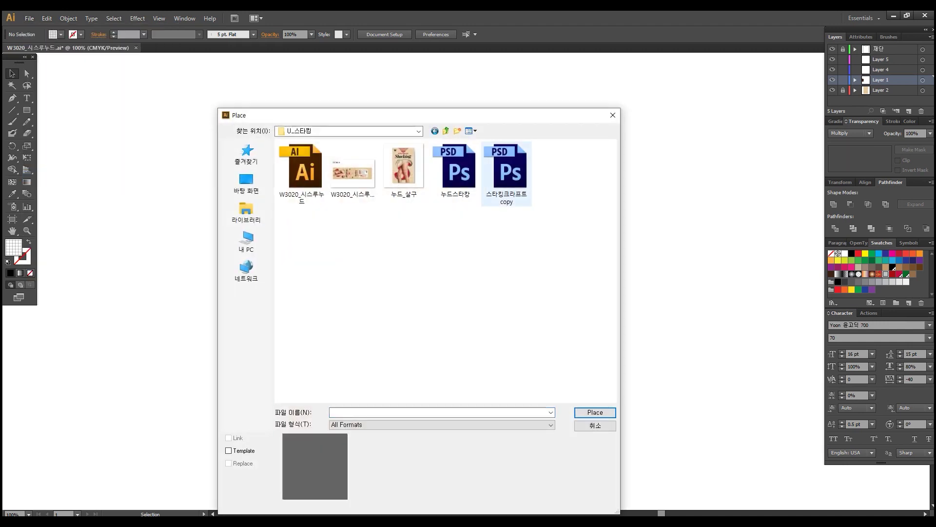
click(455, 170)
double_click(456, 169)
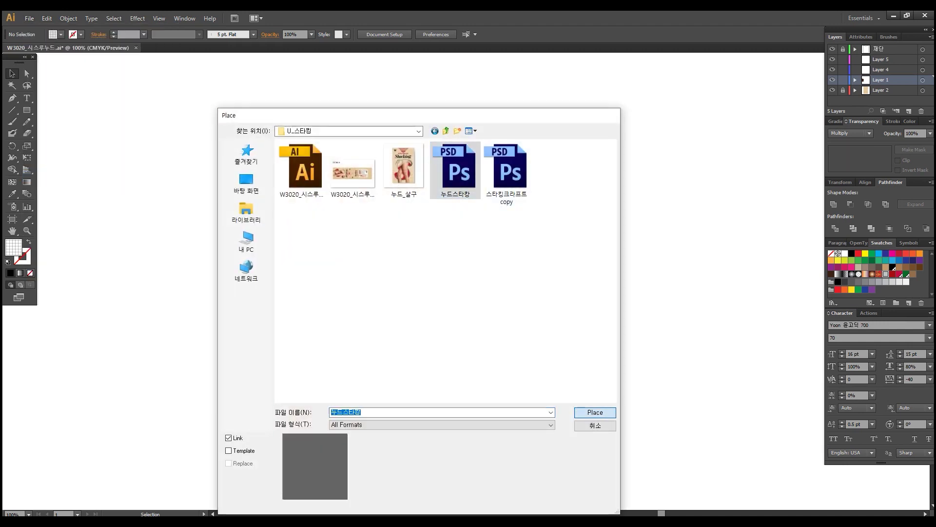
drag(465, 281, 392, 317)
- Scale the legs image uniformly by 150% and move it down and slightly left over the S
double_click(27, 145)
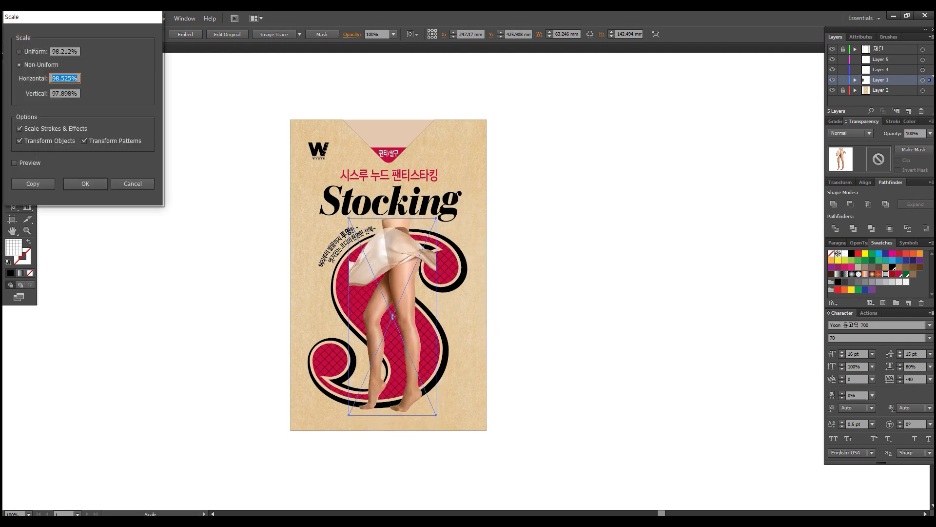
click(19, 51)
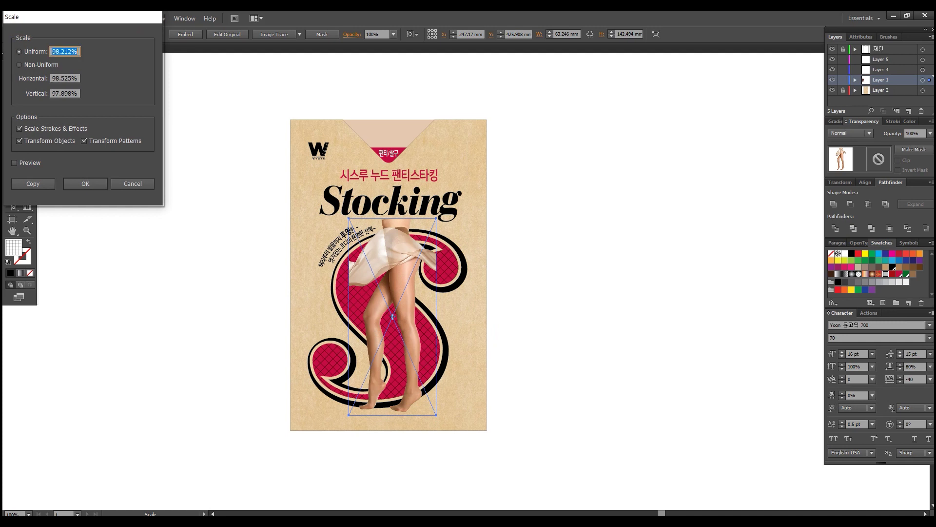
text(150)
key(Return)
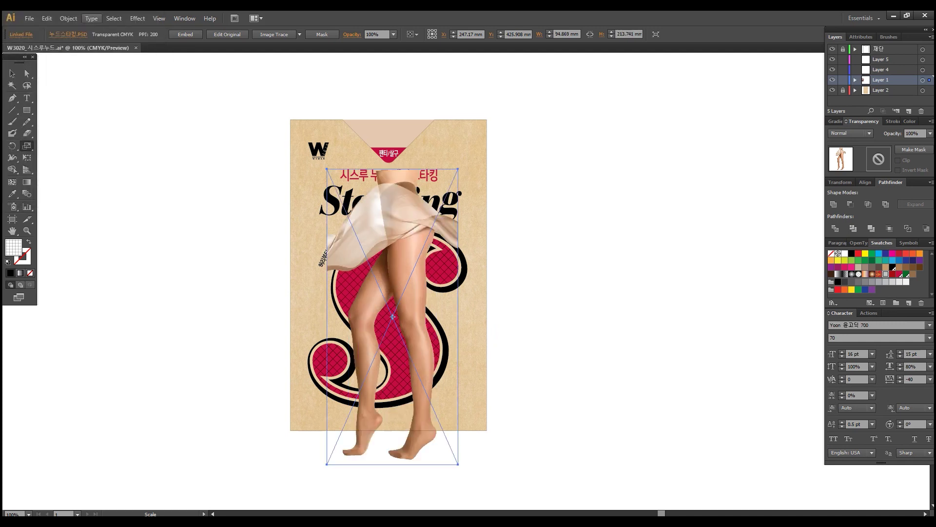
click(12, 73)
drag(405, 339, 406, 367)
drag(390, 322, 381, 323)
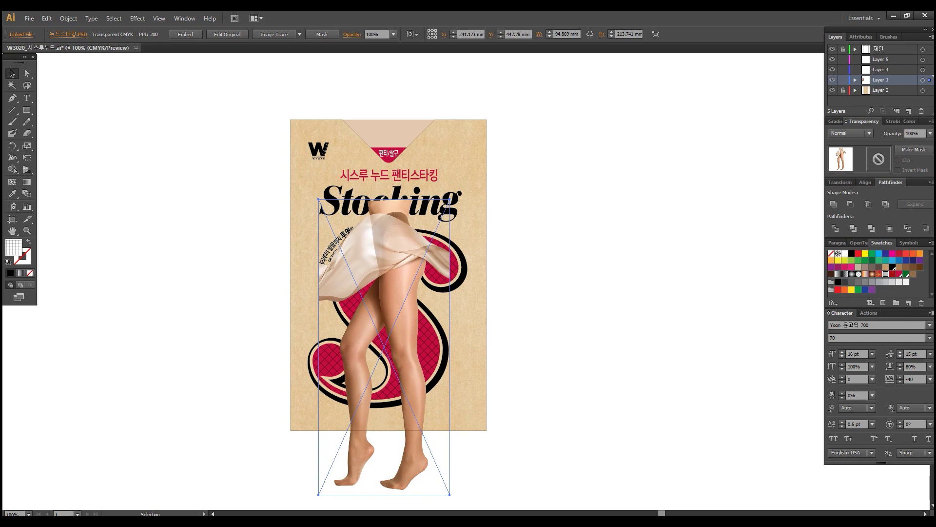
- Scale the legs image uniformly by 105% twice, and shift it slightly down and right
click(27, 146)
double_click(27, 146)
text(105)
key(Return)
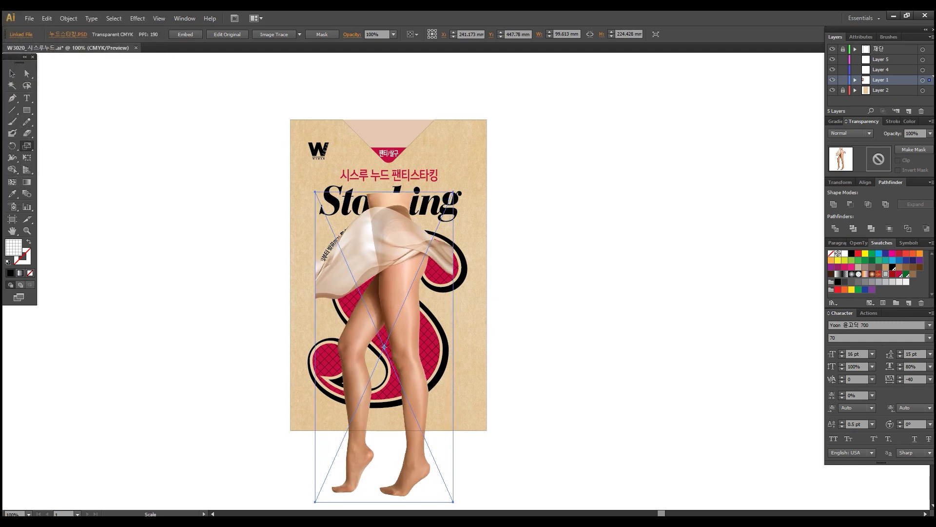
click(12, 73)
key(ctrl+d)
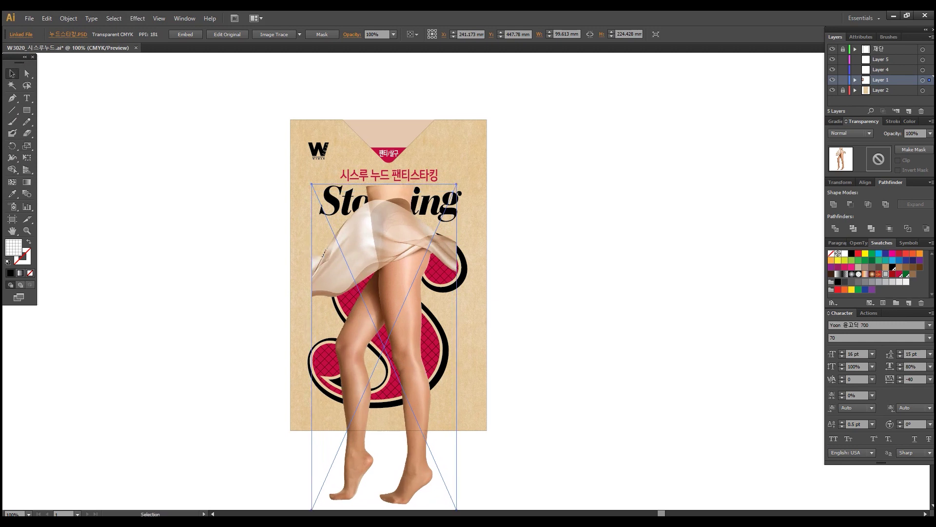
key(ctrl+shift+a)
drag(390, 274, 392, 282)
- Delete the placed legs image from the package artwork
key(ctrl+shift+a)
click(390, 273)
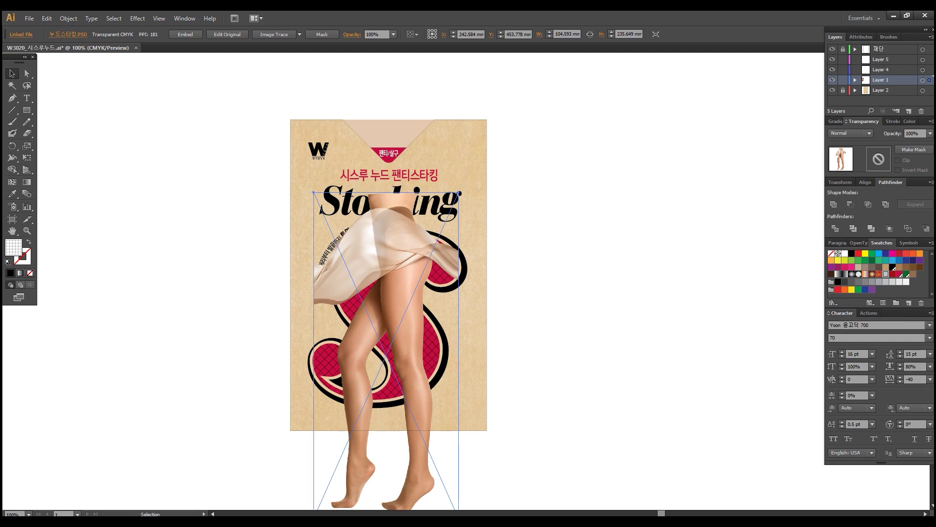
key(Delete)
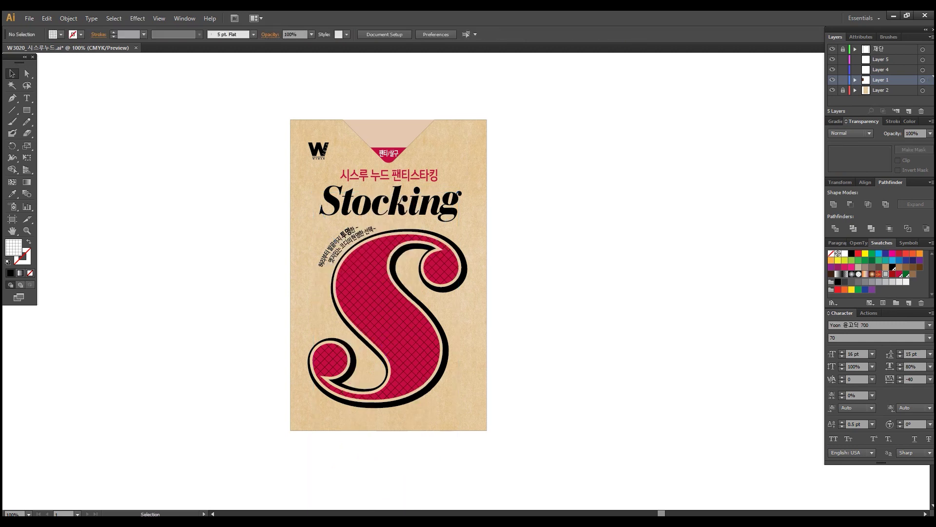
key(ctrl+space)
drag(319, 217, 521, 417)
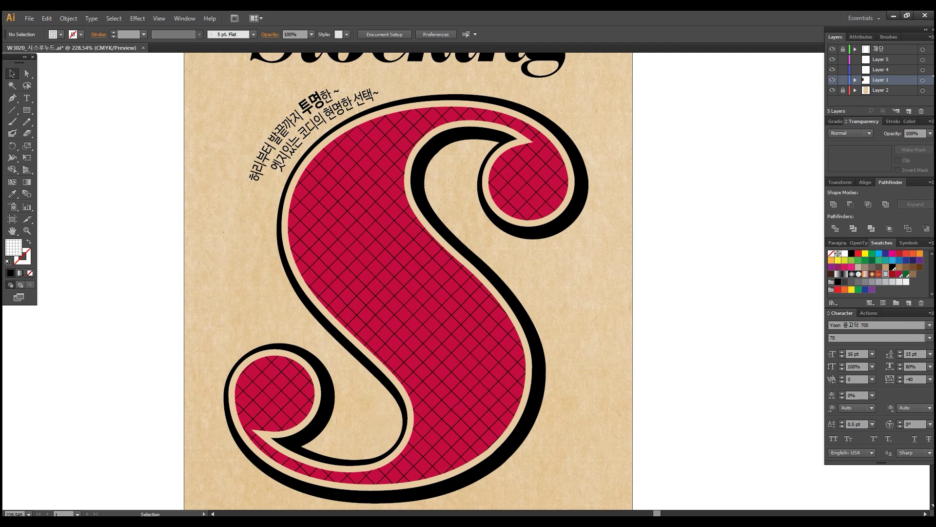
key(a)
click(492, 110)
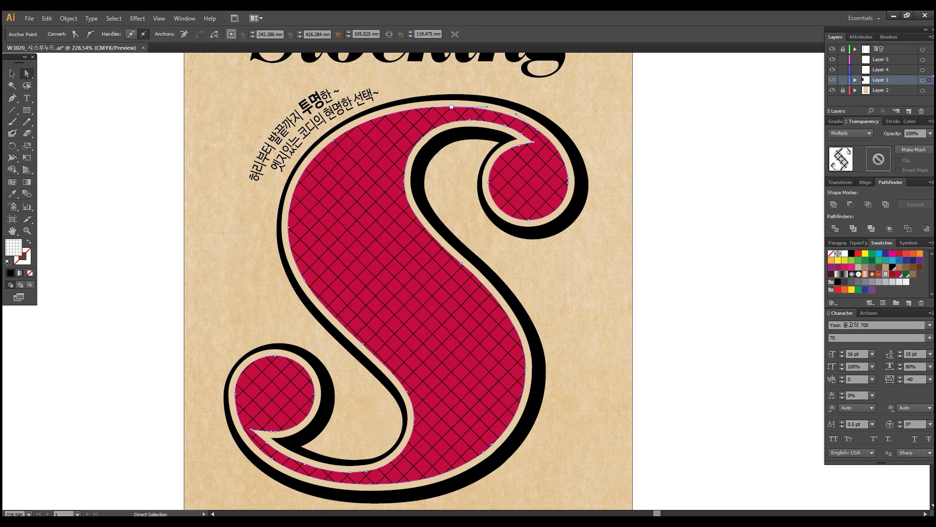
click(452, 107)
key(ctrl+shift+a)
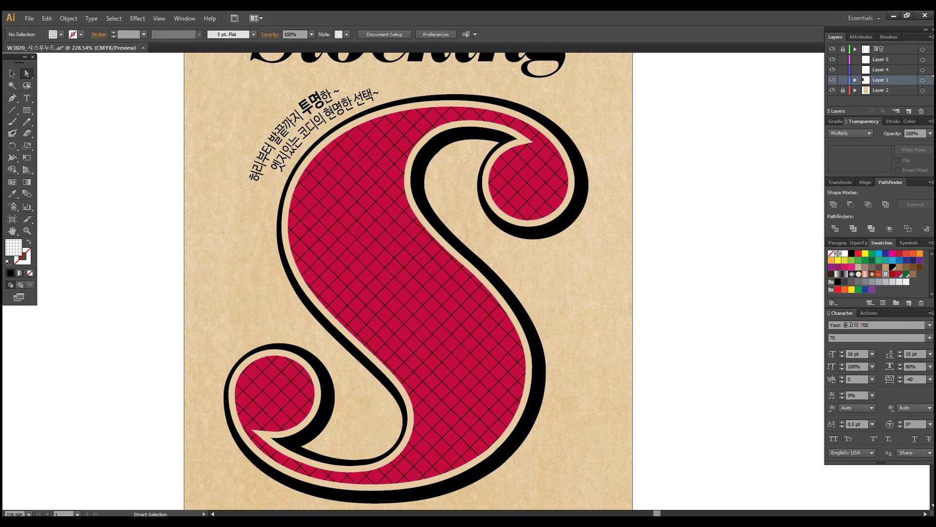
click(408, 293)
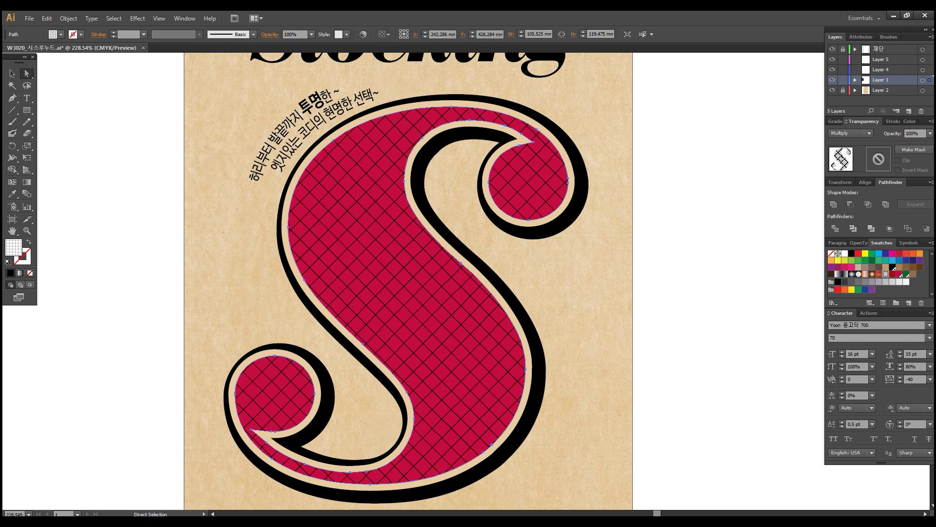
key(ctrl+shift+a)
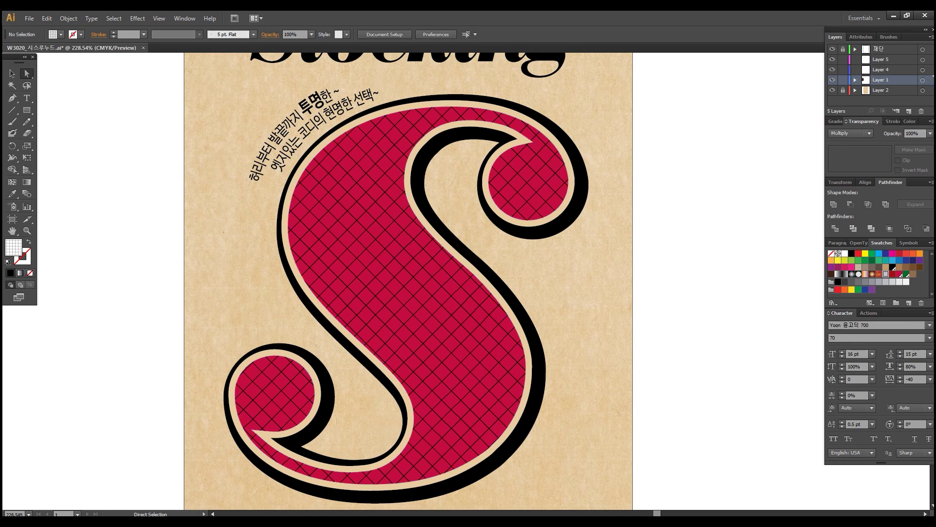
- Copy the upper outer segments of the grid-patterned S path, paste them in place and bring the copy to the front
click(536, 130)
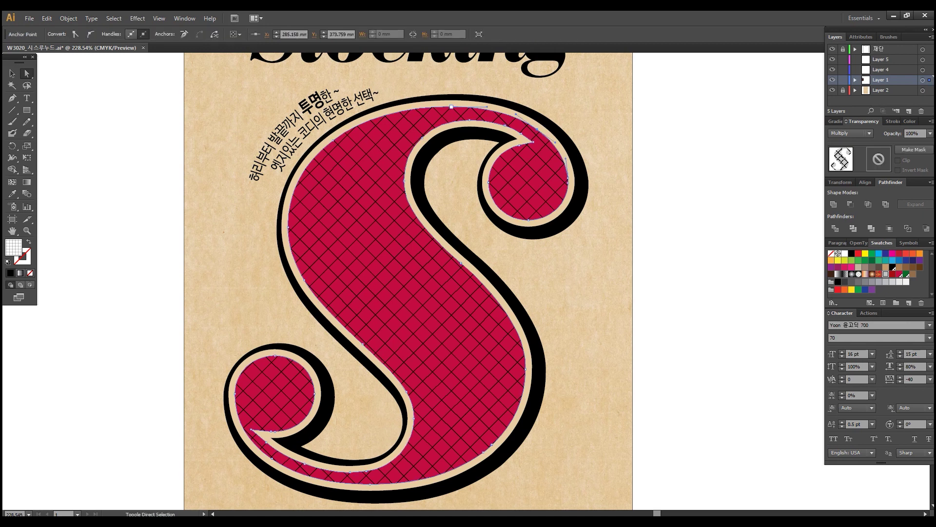
shift+click(451, 107)
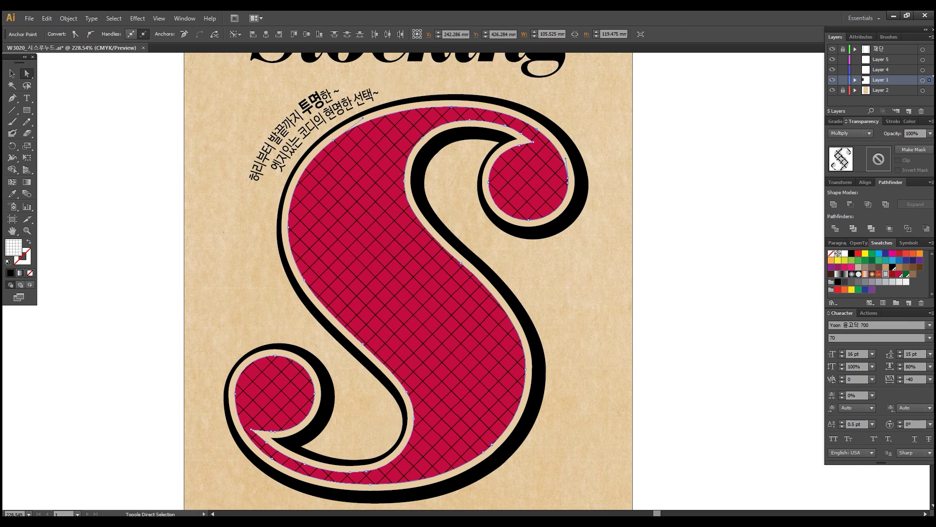
key(ctrl+z)
key(ctrl+z)
key(ctrl+z)
key(ctrl+z)
key(ctrl+shift+a)
key(v)
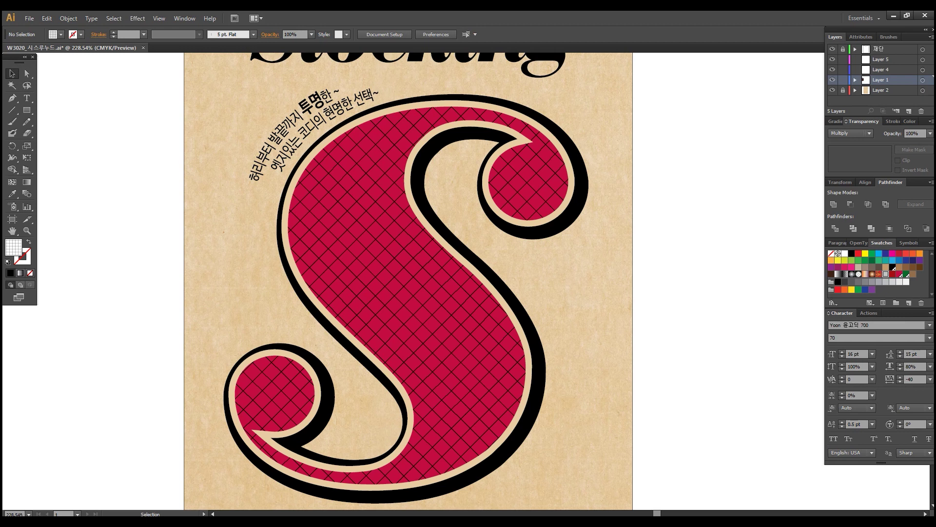
key(ctrl+f)
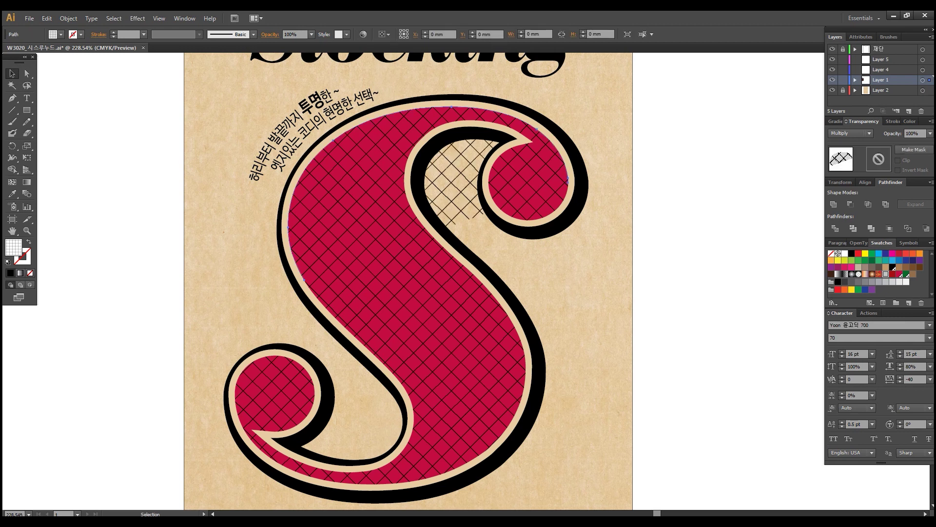
key(ctrl+z)
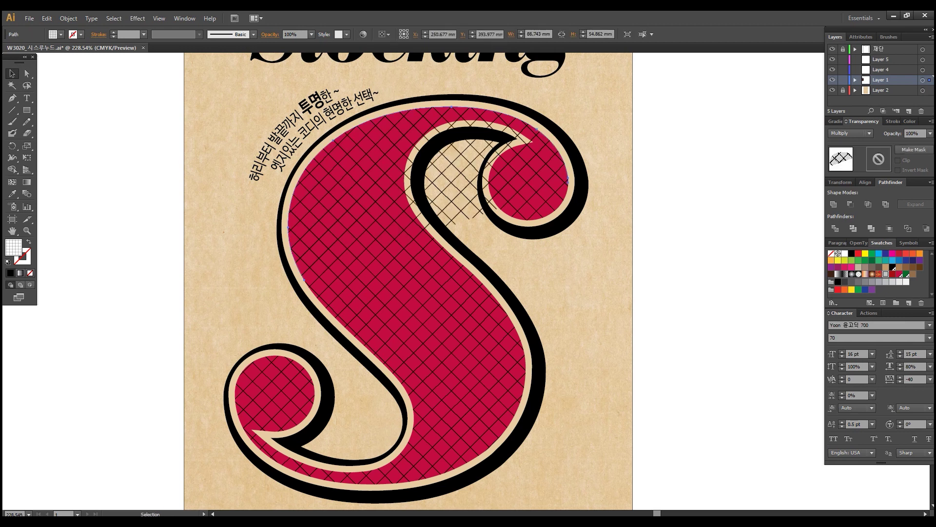
- Extend the copied segment with the Pen tool around the lower curl, along the package's bottom edge, and close it at the upper-curl end
key(p)
click(304, 280)
click(221, 326)
click(201, 384)
click(196, 443)
drag(337, 418, 325, 263)
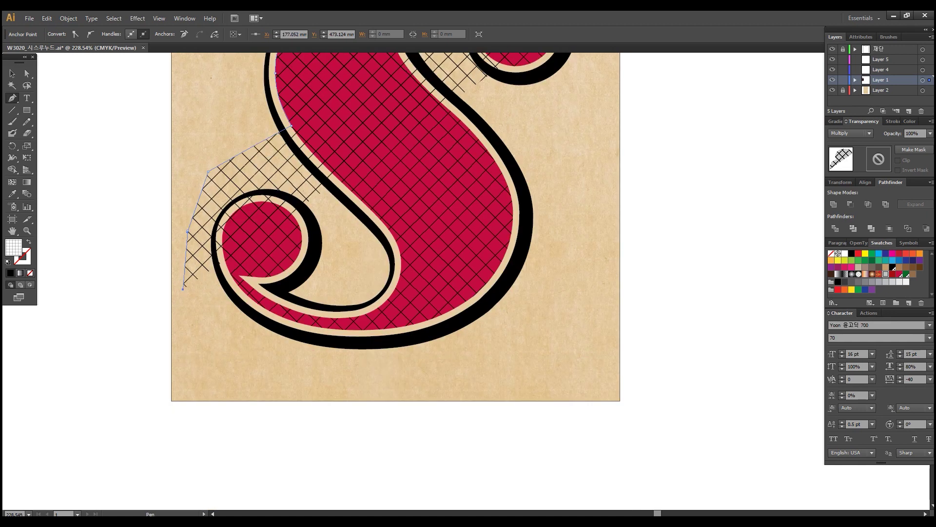
shift+click(183, 401)
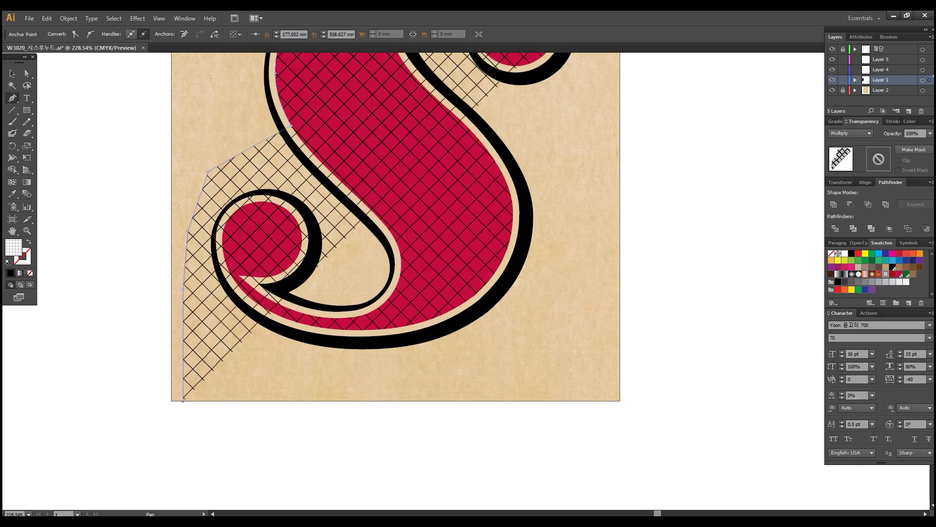
shift+click(609, 401)
drag(390, 205, 395, 373)
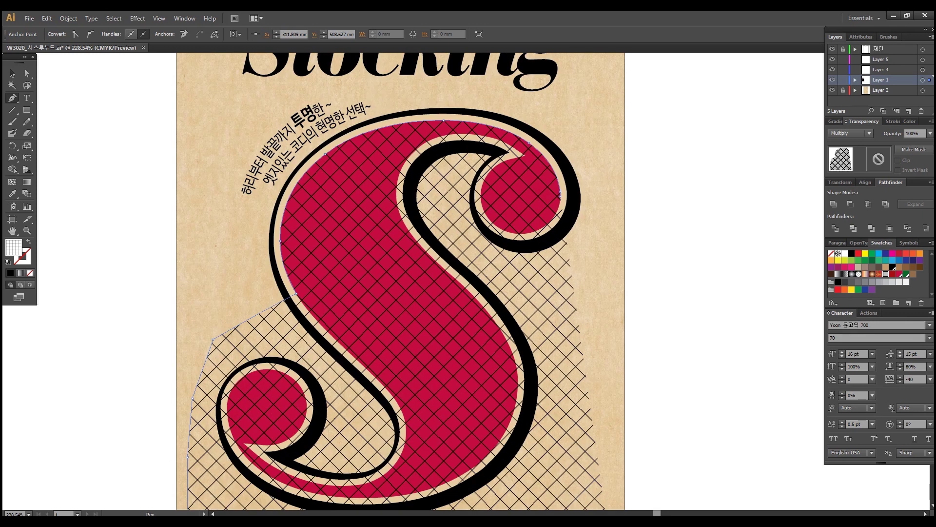
click(560, 194)
click(12, 73)
key(ctrl+shift+a)
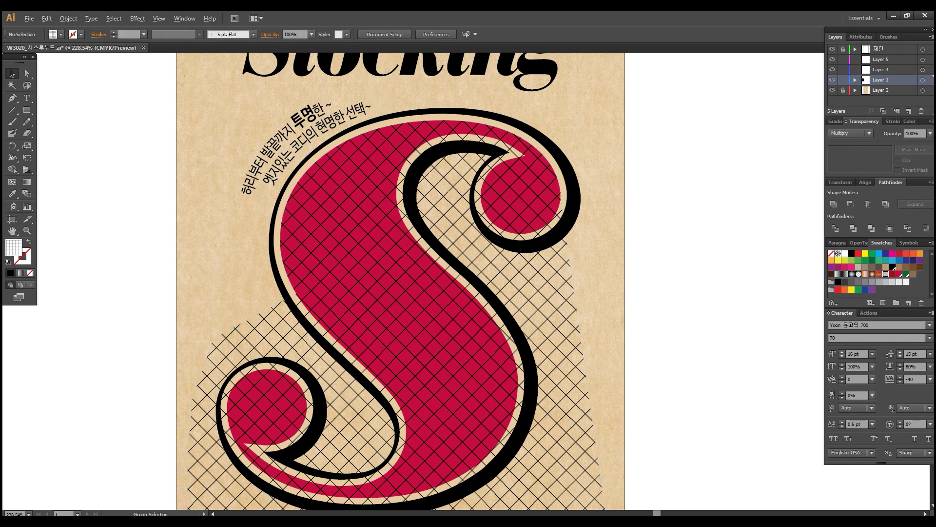
- Show the hidden legs image and clip it with the closed grid-patterned path around the S
key(ctrl+alt+3)
key(ctrl+shift+a)
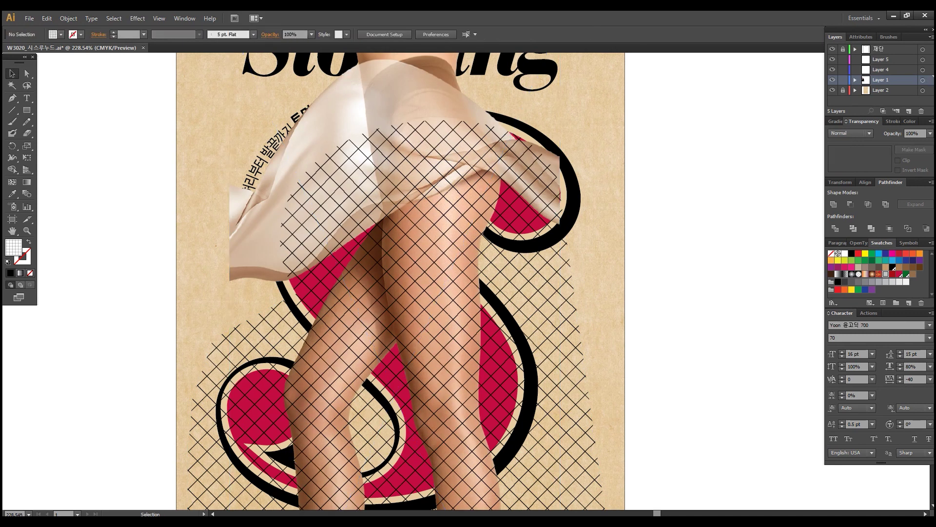
click(556, 317)
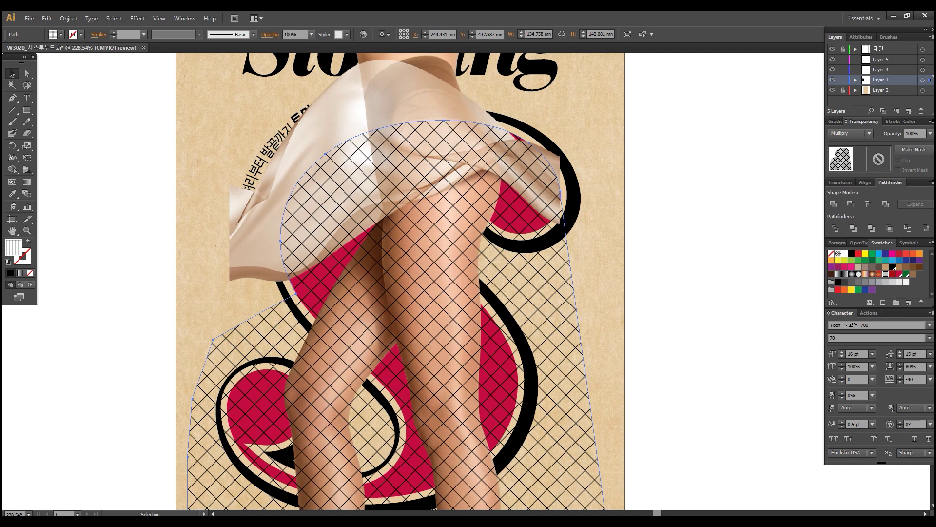
shift+click(341, 98)
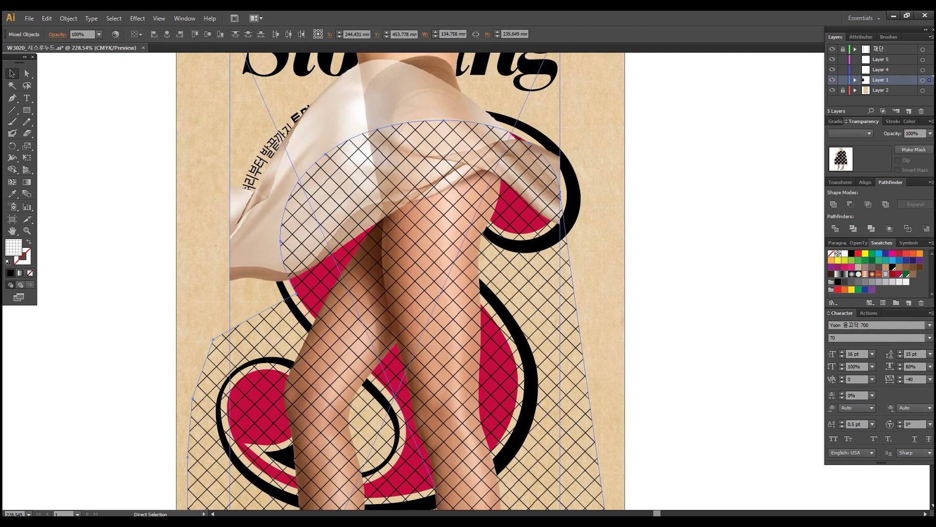
key(ctrl+7)
key(ctrl+shift+a)
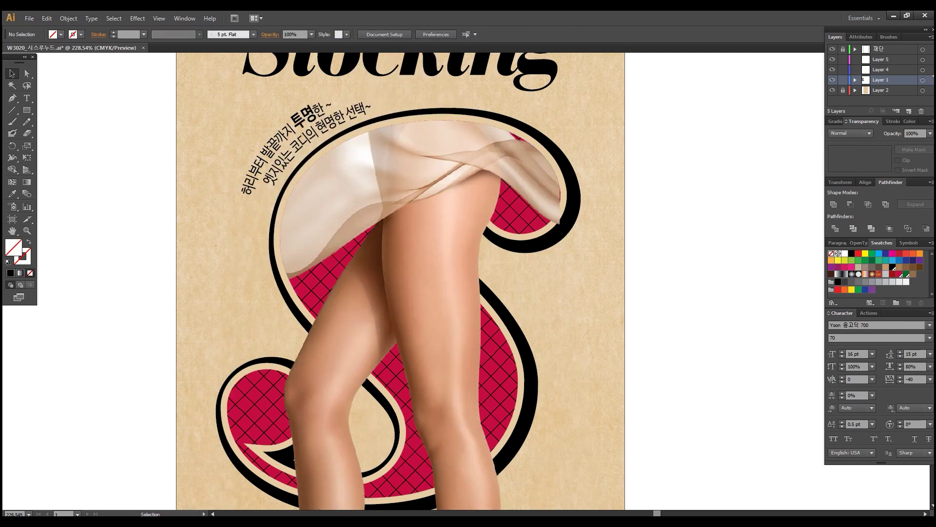
- Nudge the legs image inside the clipping mask slightly to the right, to about X 243.64 mm
key(a)
drag(390, 292, 373, 226)
click(414, 234)
key(Right)
key(Right)
key(Right)
key(Right)
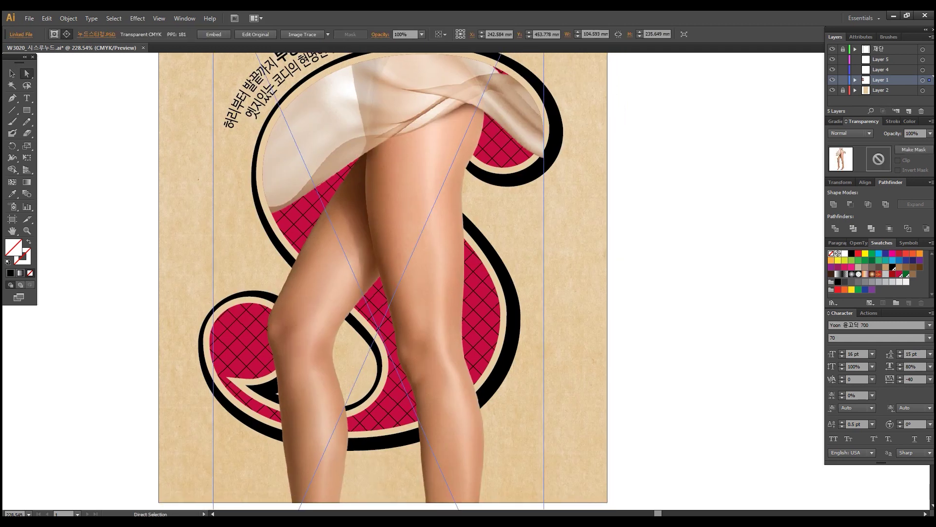
key(Right)
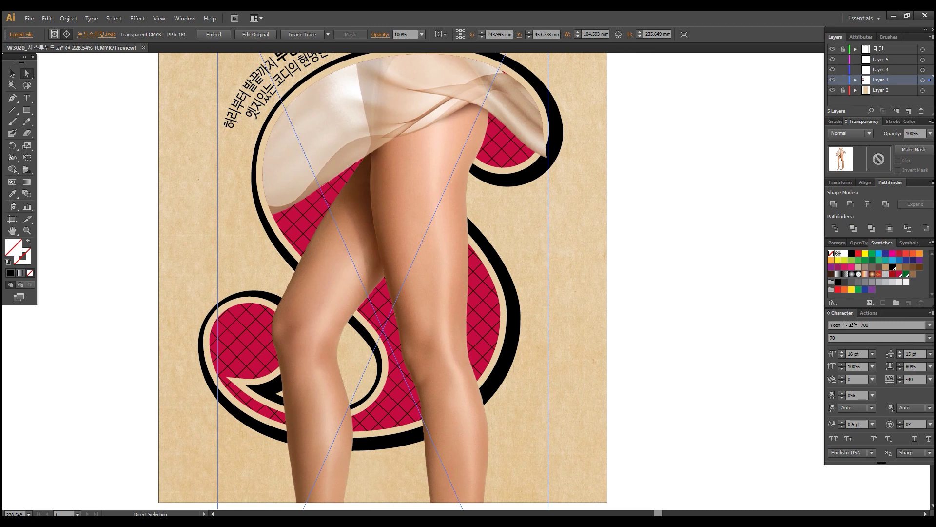
key(Left)
key(Left)
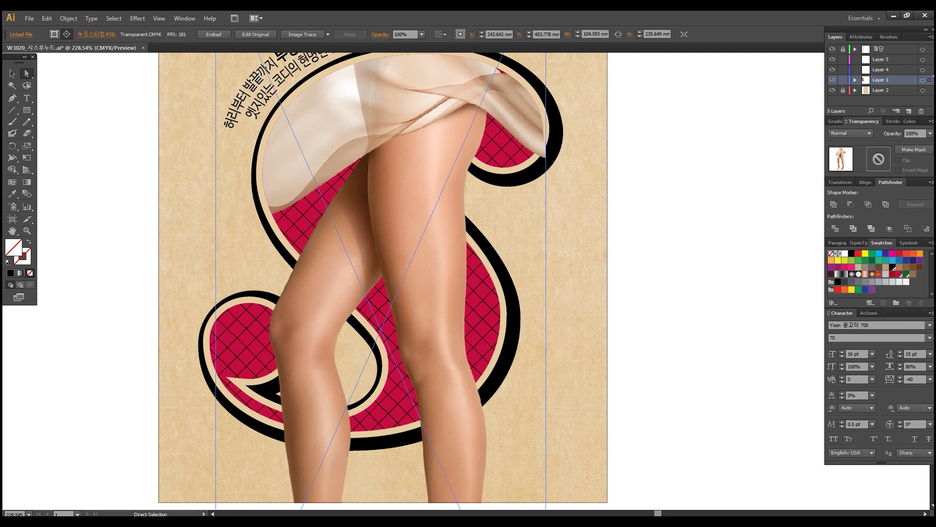
click(535, 98)
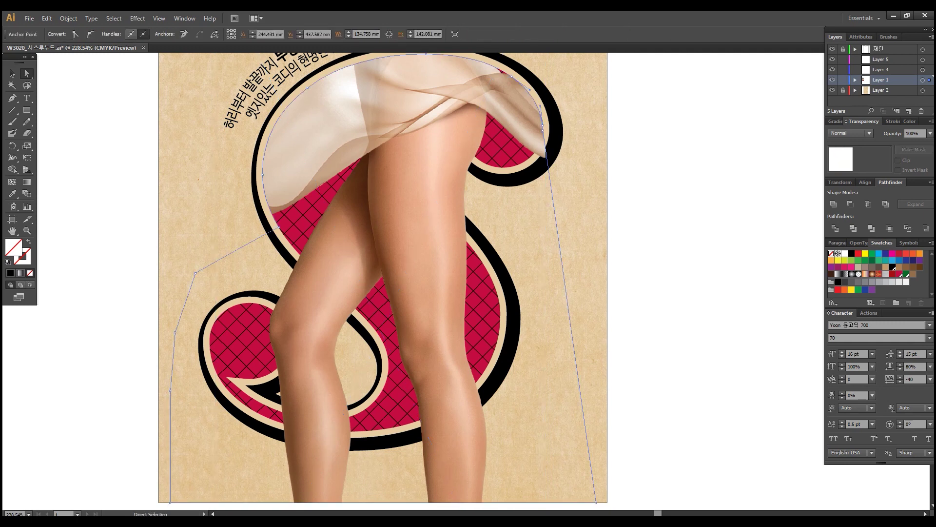
key(ctrl+shift+a)
- Release the clipping mask on the legs image and hide the legs image
key(v)
key(ctrl+minus)
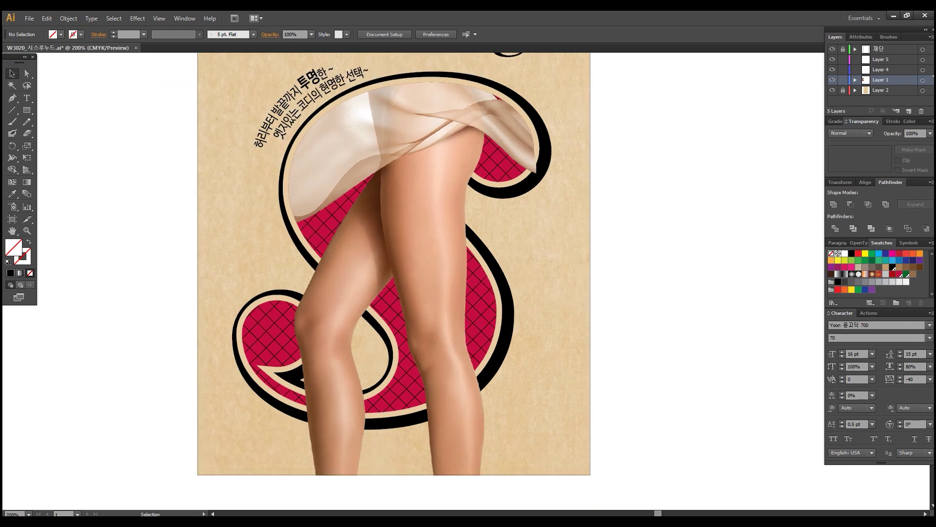
click(422, 220)
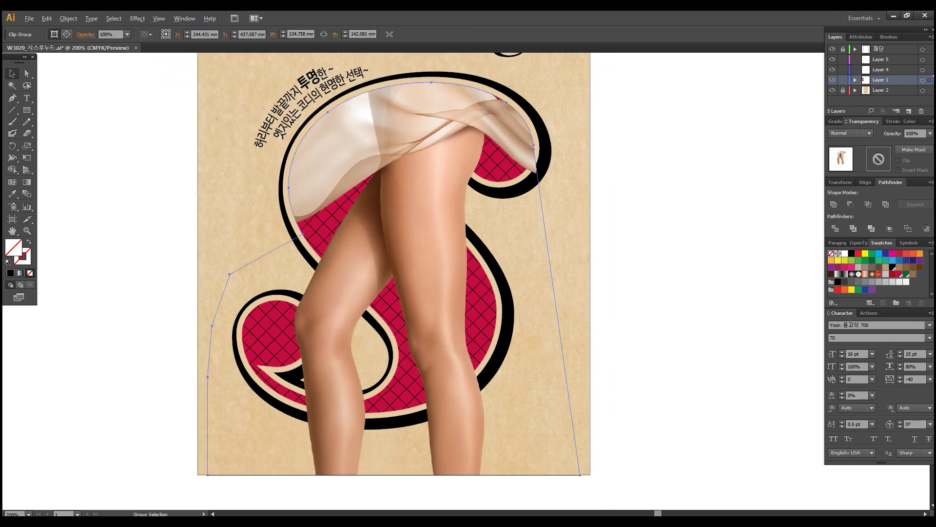
key(ctrl+alt+7)
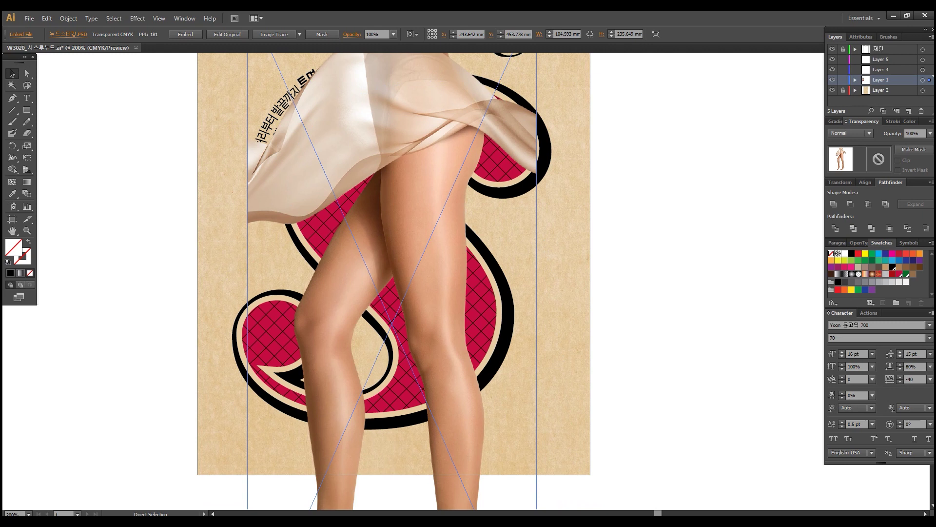
key(ctrl+x)
click(507, 317)
click(439, 292)
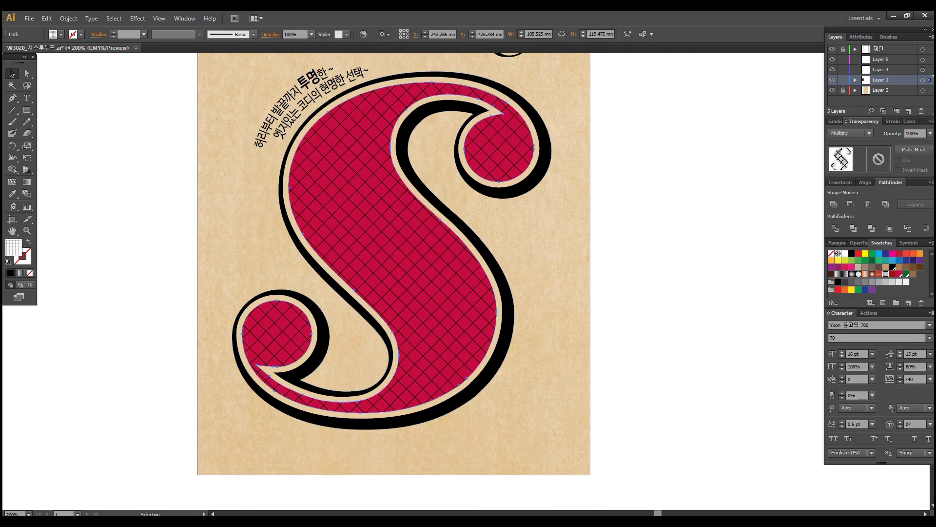
- Delete the released clipping path around the S in Outline view and return to Preview
key(ctrl+shift+a)
key(ctrl+y)
key(ctrl+z)
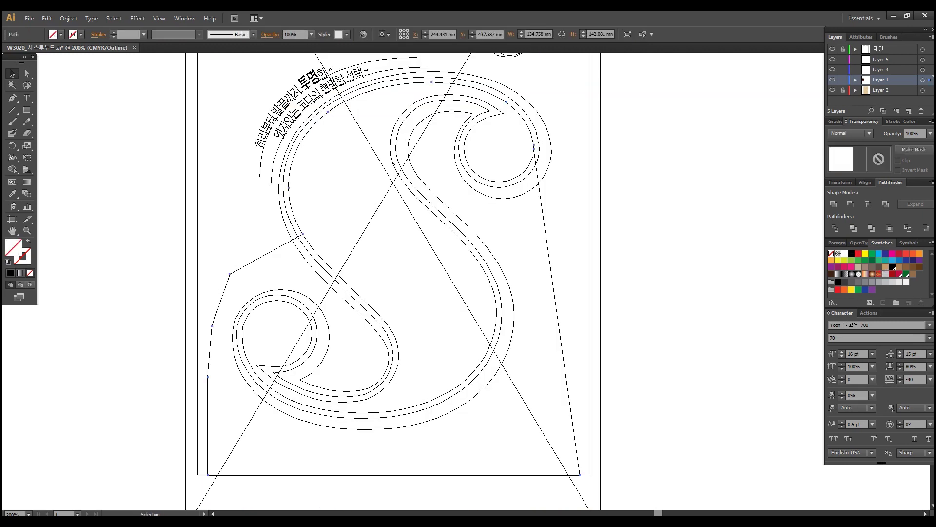
key(Delete)
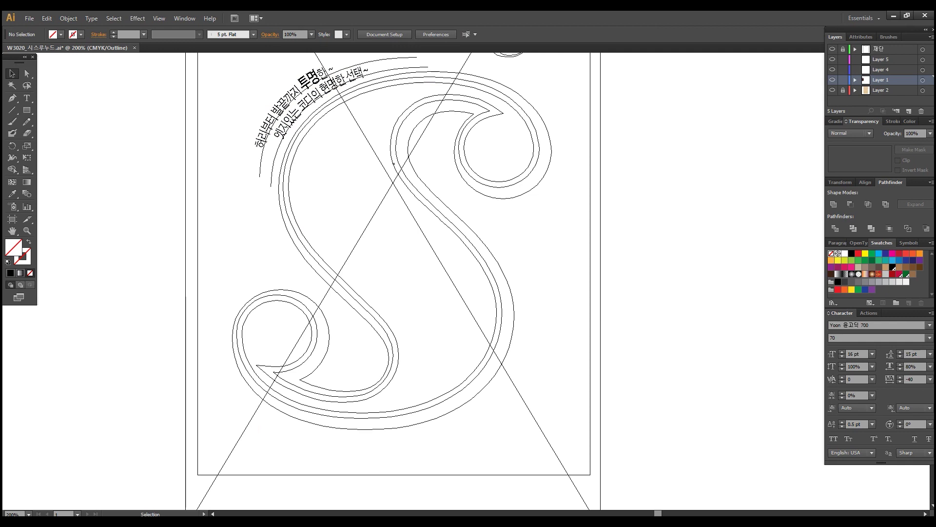
key(ctrl+y)
- Copy the upper outer segments of the grid-patterned S path, including the upper curl, paste them in place and bring the copy to the front
key(a)
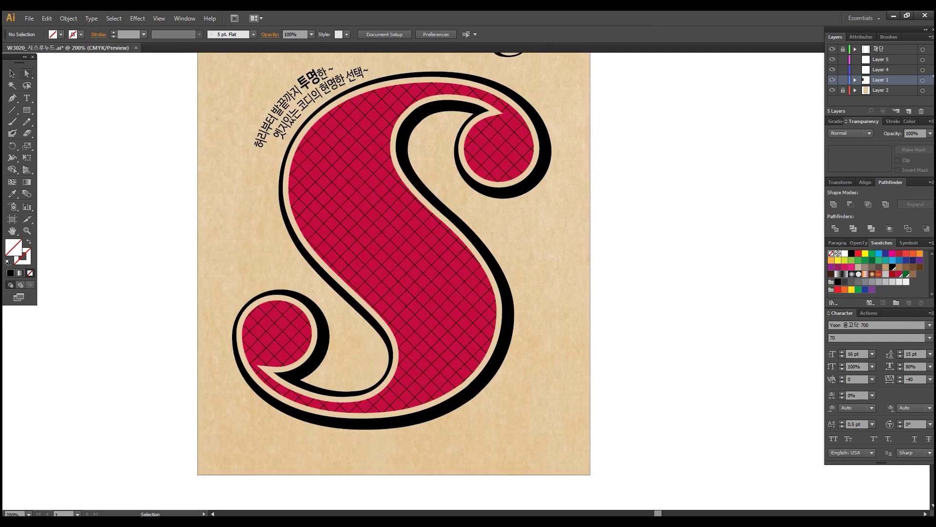
click(298, 146)
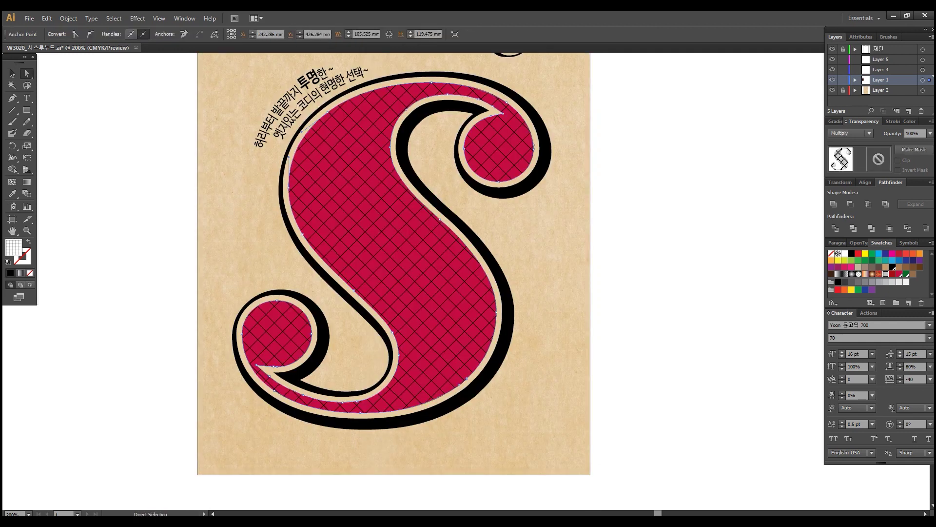
click(327, 112)
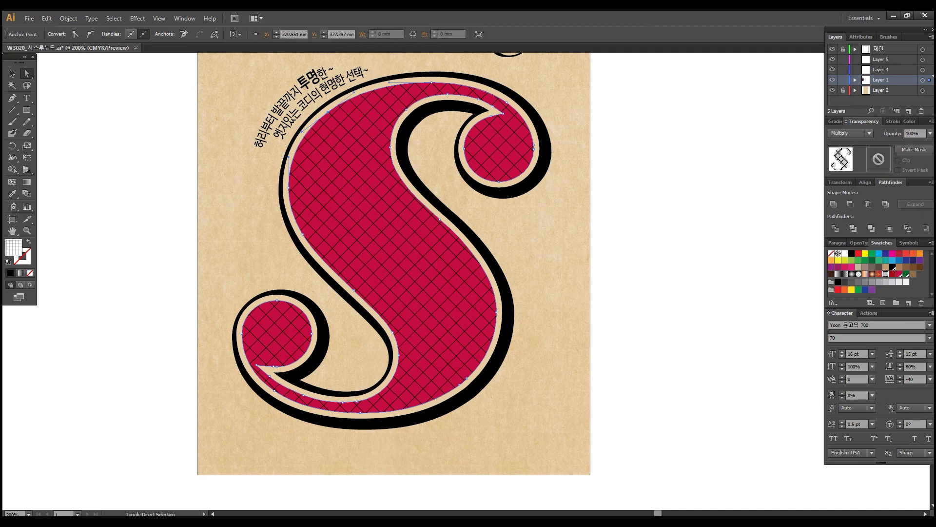
shift+click(288, 187)
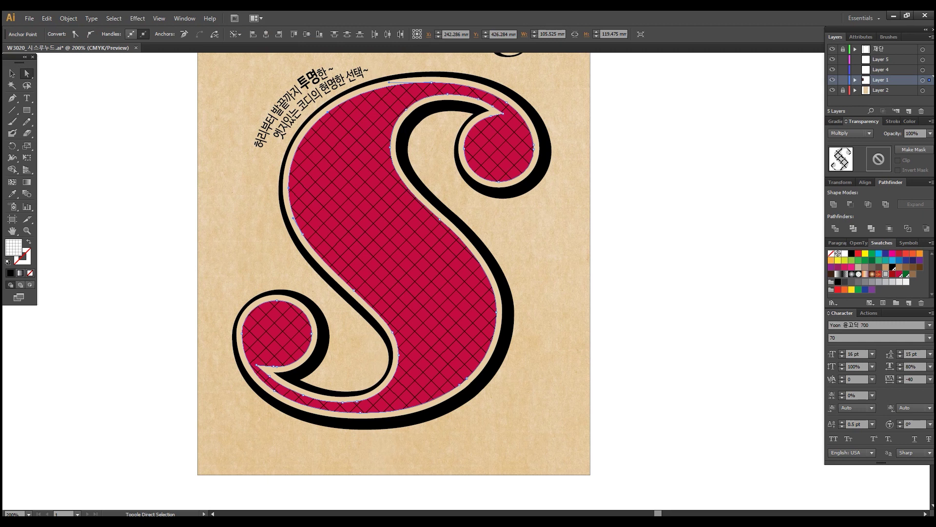
shift+click(432, 82)
shift+click(507, 102)
shift+click(534, 145)
shift+click(534, 149)
shift+click(499, 182)
key(ctrl+shift+a)
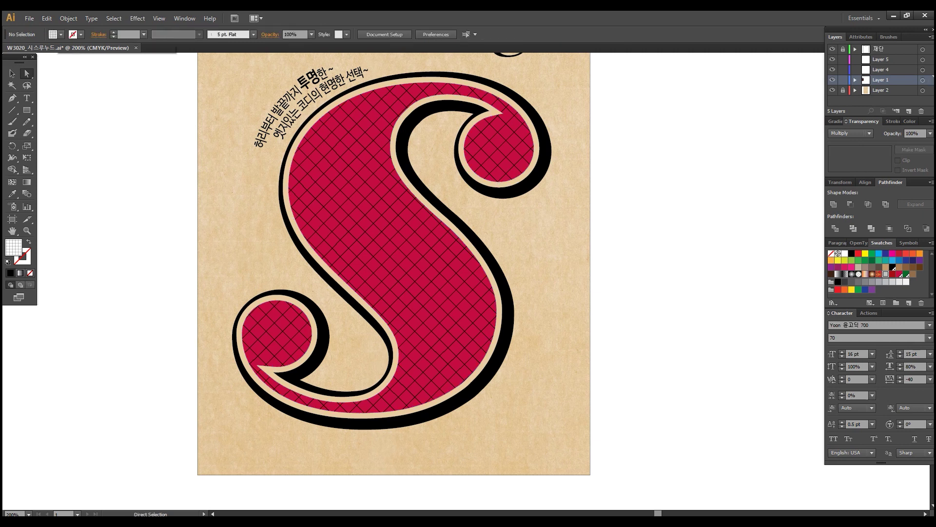
key(v)
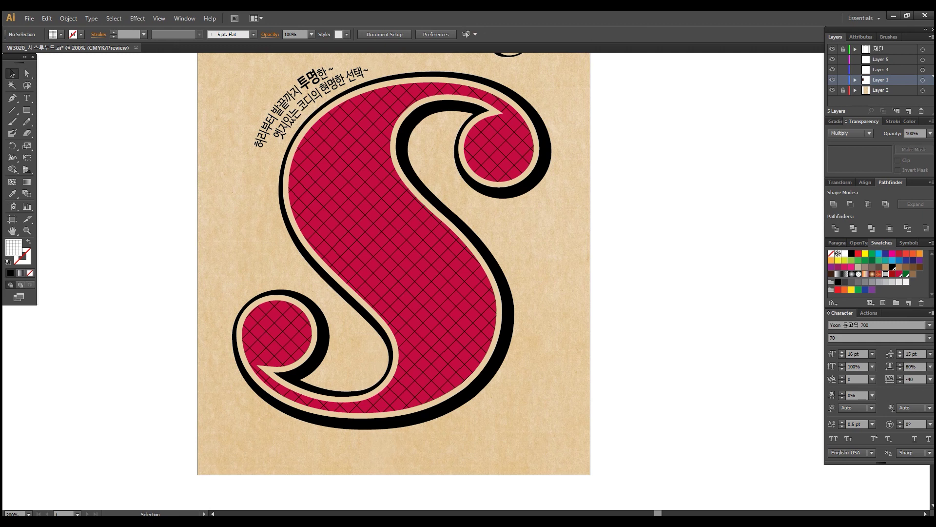
key(a)
key(ctrl+z)
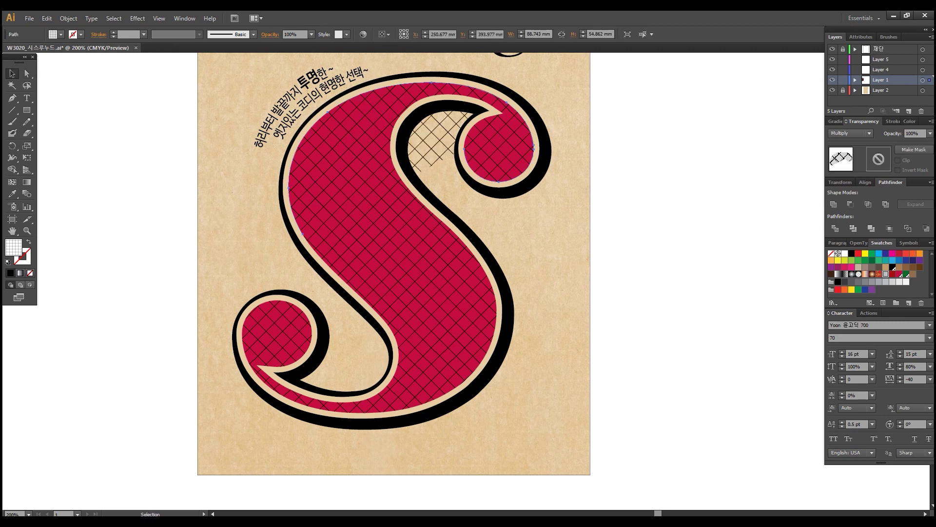
key(ctrl+shift+])
- Add an anchor point on the lower edge of the copied segment's upper curl and delete the inner end anchor beyond it
key(p)
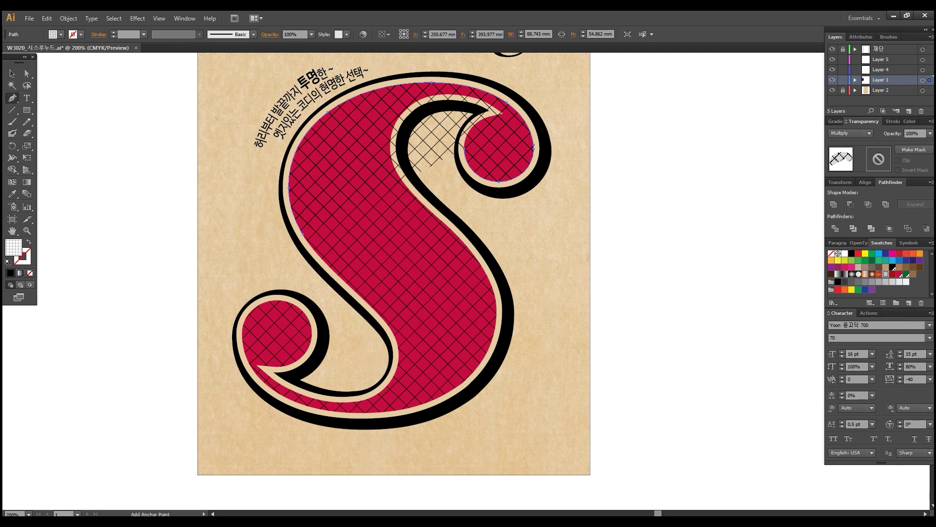
key(ctrl)
click(486, 179)
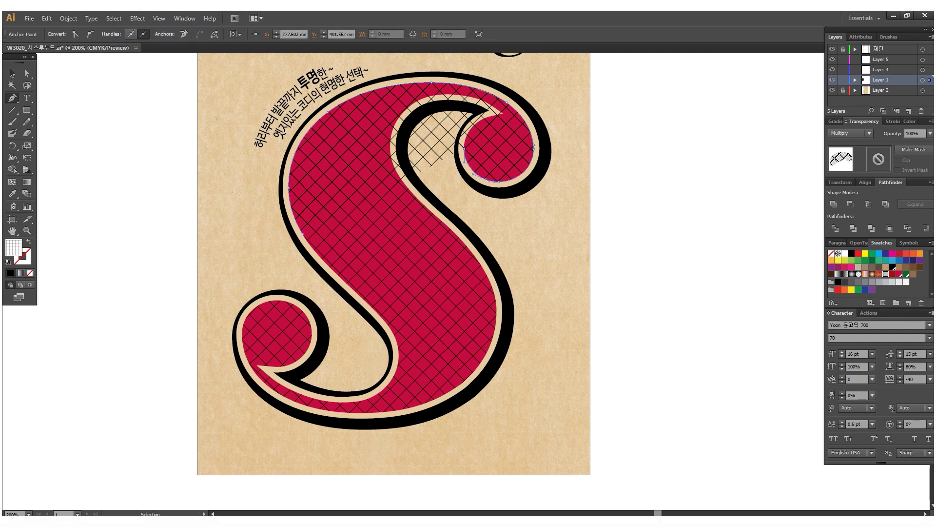
key(a)
click(464, 148)
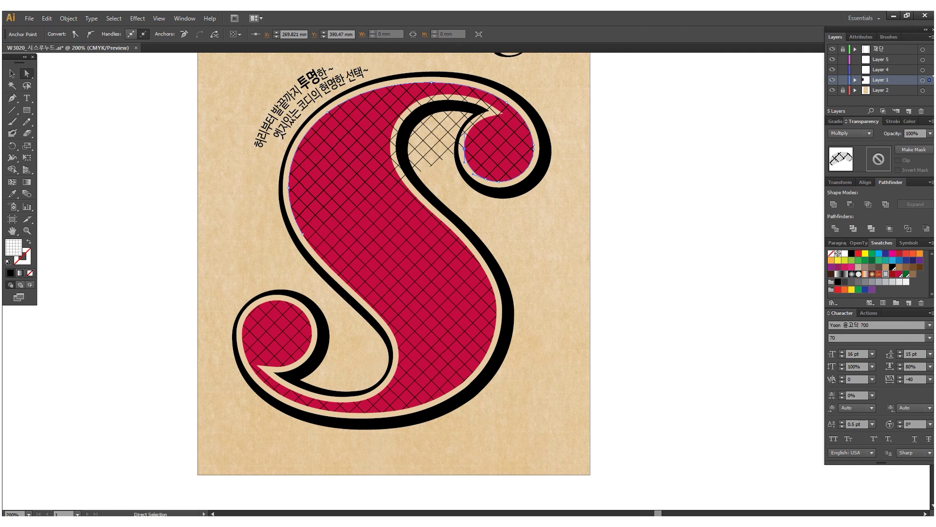
key(Delete)
- Extend the copied segment with the Pen tool from the upper curl down and along the package's bottom edge, closing it at the S's outer end
click(13, 98)
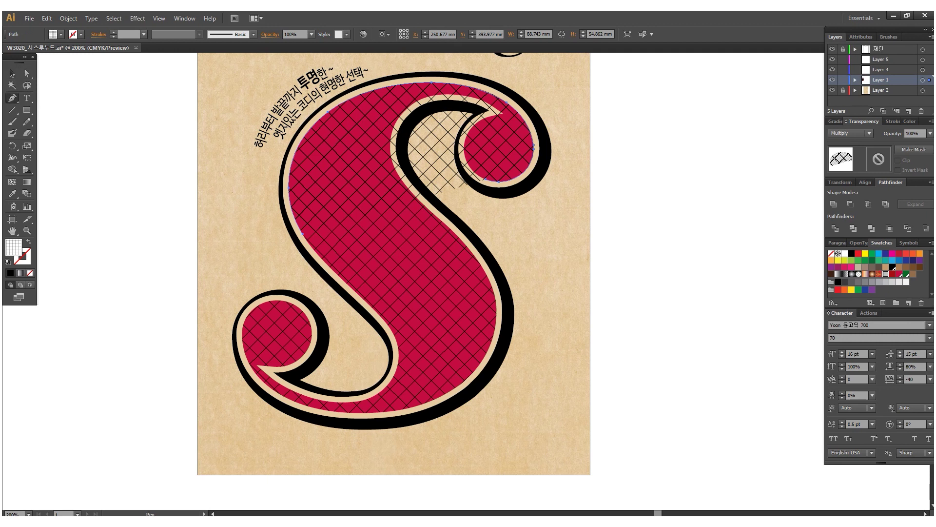
click(486, 179)
click(564, 304)
scroll(392, 263, down, 3)
click(562, 409)
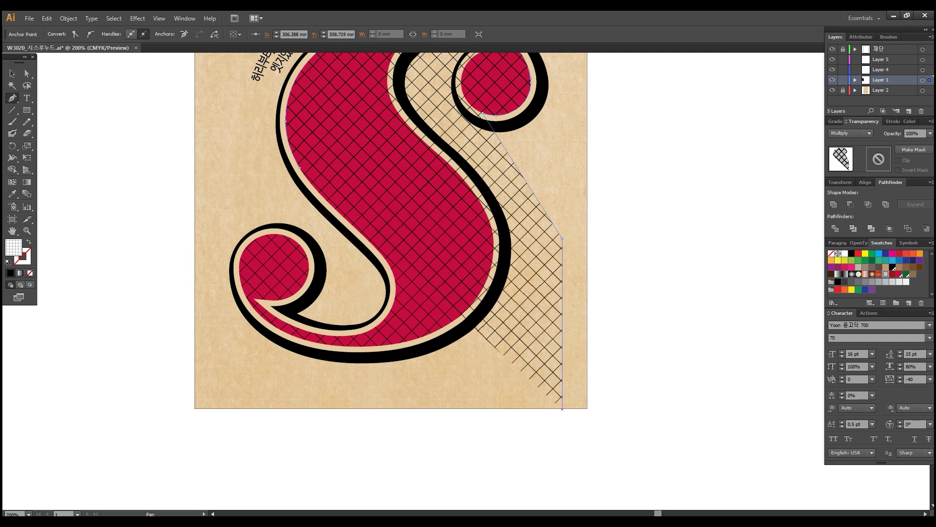
click(197, 409)
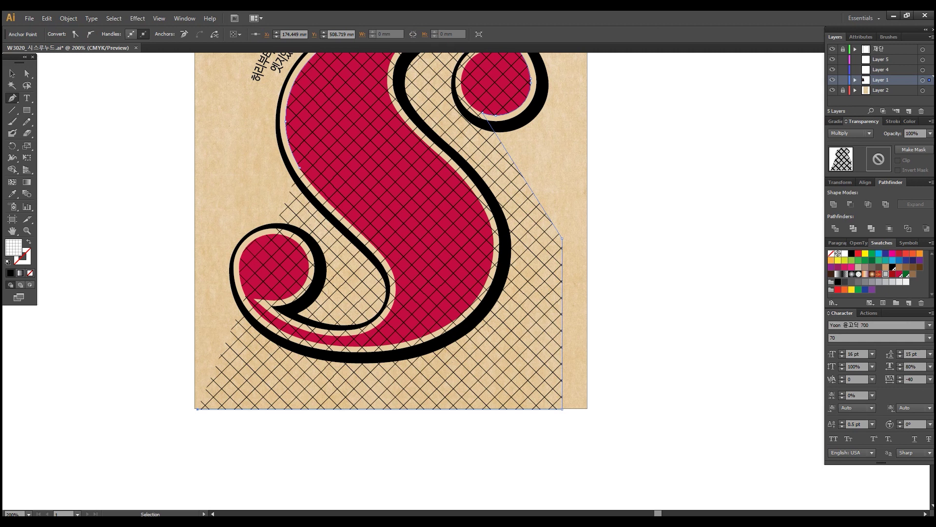
ctrl+click(197, 408)
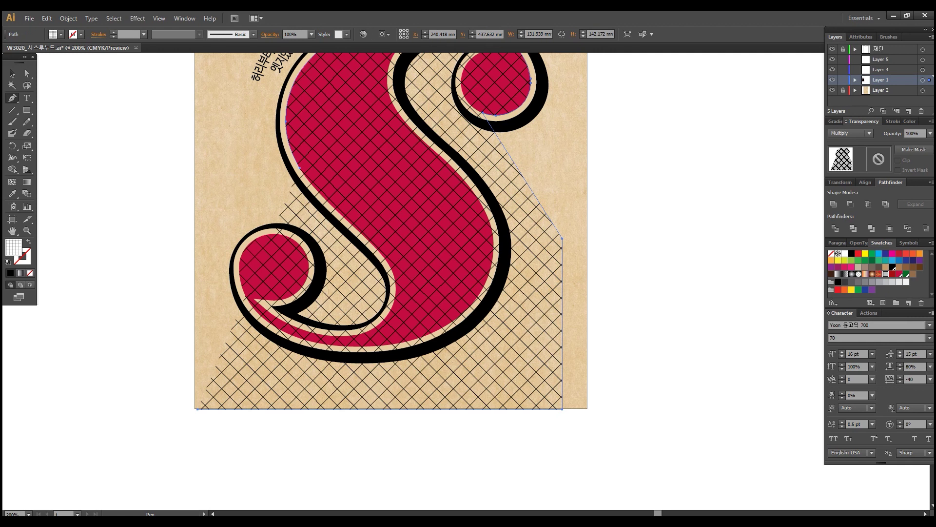
click(300, 167)
click(12, 74)
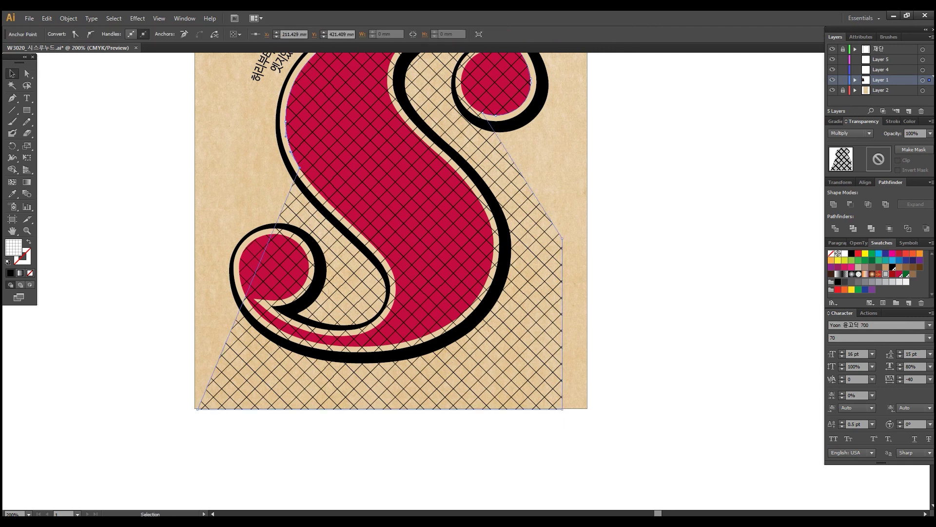
key(ctrl+shift+a)
- Show the hidden legs image and make a clipping mask from it and the newly closed path
drag(393, 207, 446, 355)
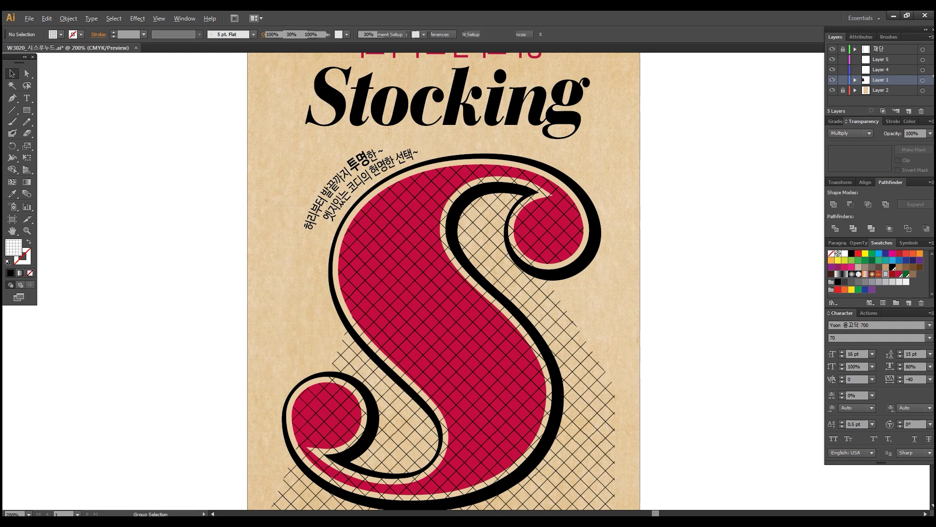
key(ctrl+alt+3)
key(ctrl+shift+a)
drag(446, 356, 390, 257)
click(522, 341)
key(ctrl+a)
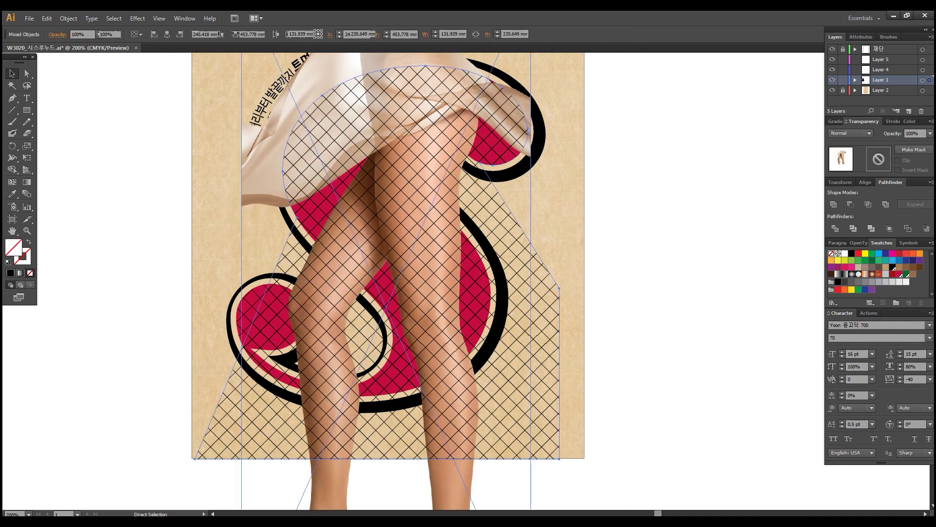
key(ctrl+7)
key(ctrl+shift+a)
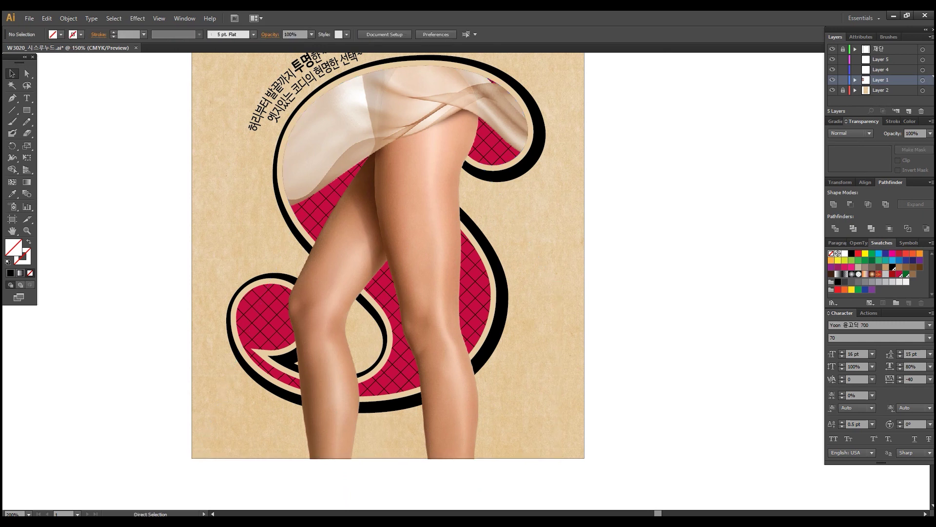
- Nudge the legs image inside the clipping mask slightly up and right, to about X 244 mm and Y 451.7 mm
key(ctrl+minus)
drag(407, 234, 367, 244)
click(27, 73)
click(473, 68)
key(Up)
key(Up)
key(Up)
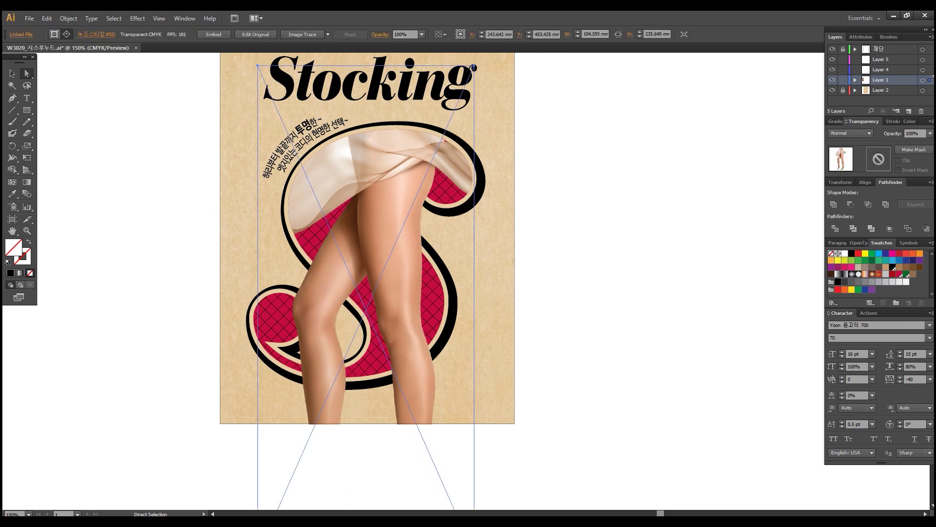
key(Right)
key(ctrl+shift+a)
drag(368, 244, 367, 271)
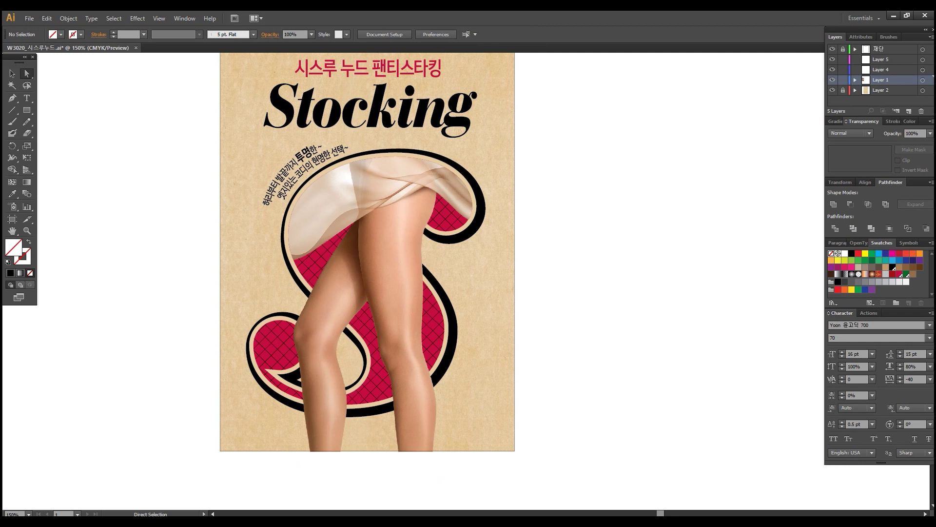
click(391, 273)
key(Up)
key(Up)
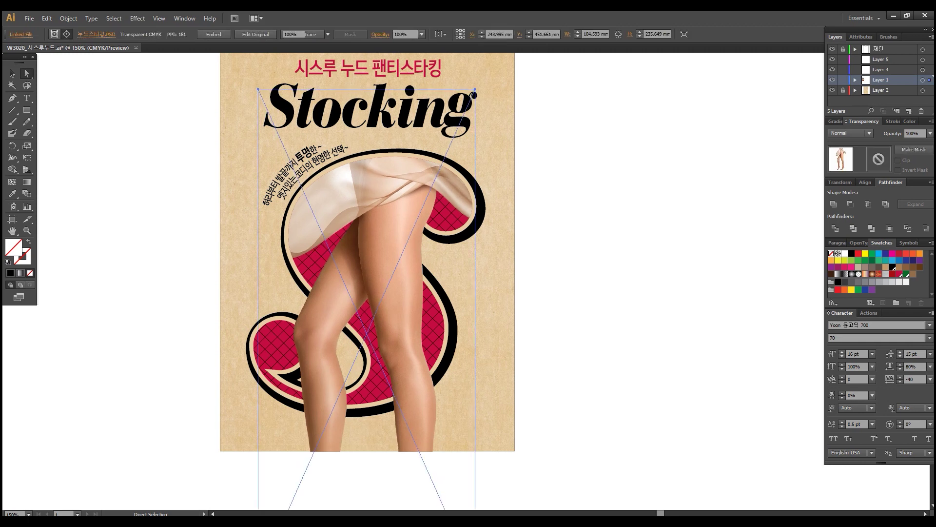
- Start a Pen path at the skirt's lower-left tip on the inner edge of the S
key(ctrl+shift+a)
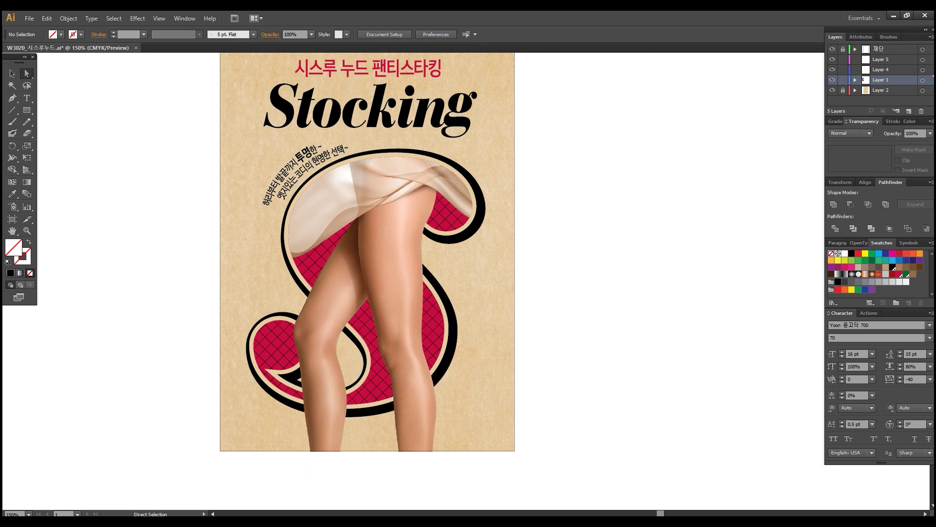
key(ctrl+minus)
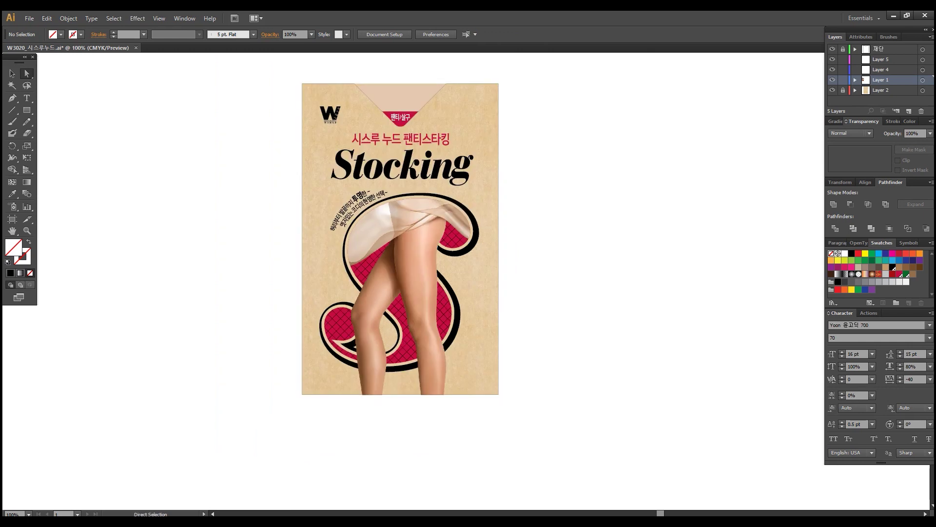
drag(294, 164, 536, 337)
key(p)
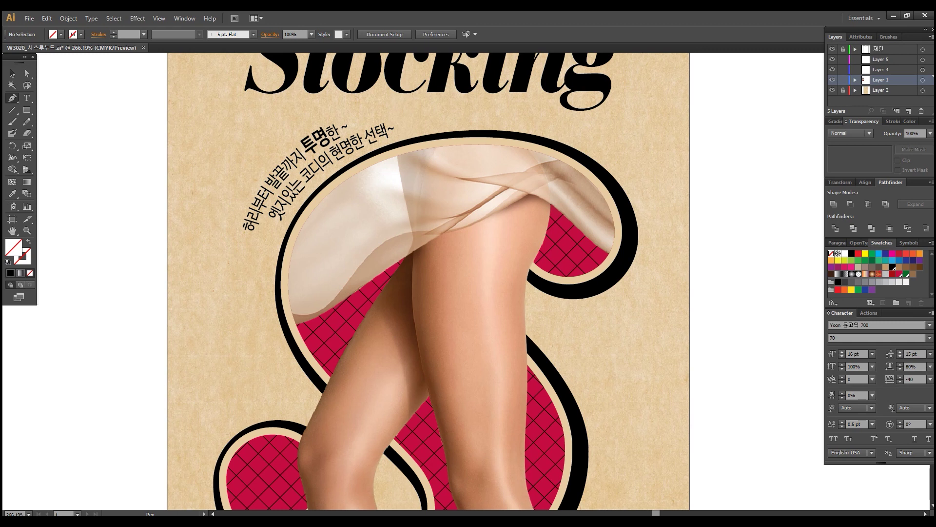
click(298, 331)
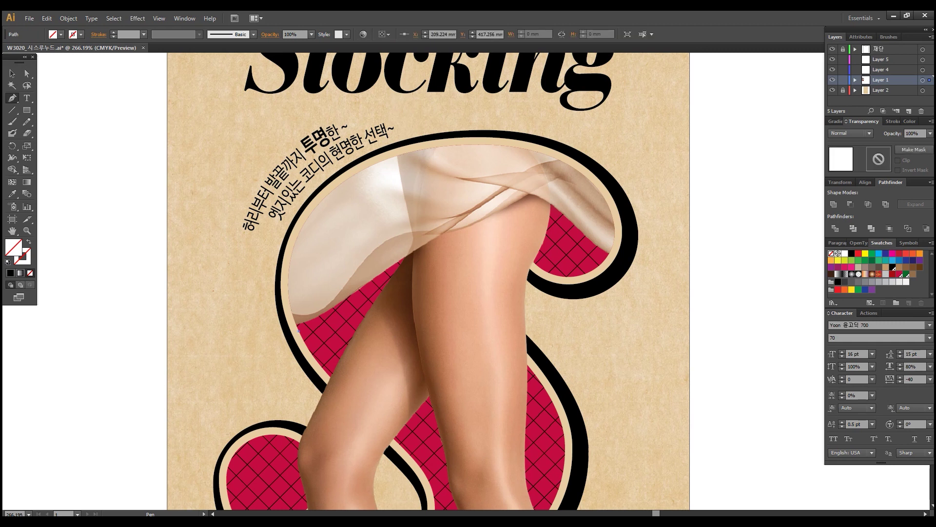
drag(400, 160, 551, 105)
drag(609, 252, 590, 281)
key(ctrl+z)
drag(563, 163, 575, 166)
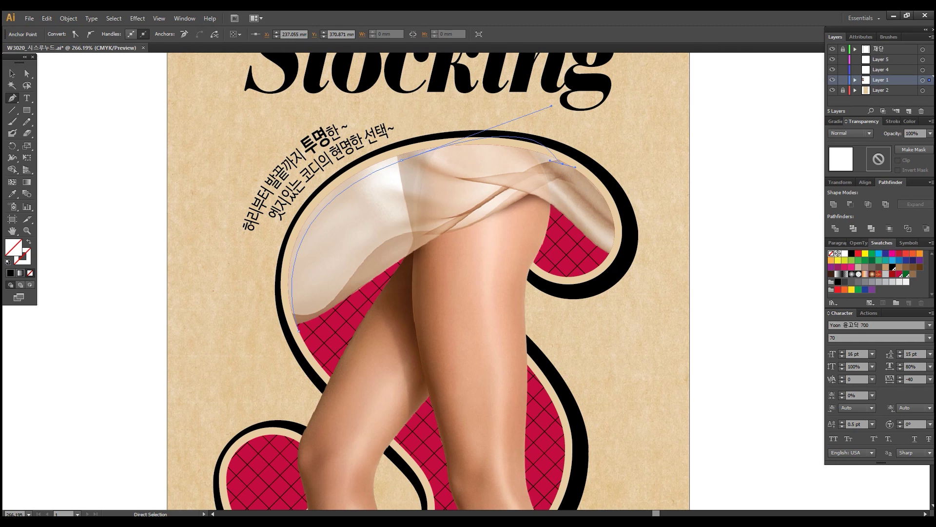
key(ctrl+z)
key(ctrl+z)
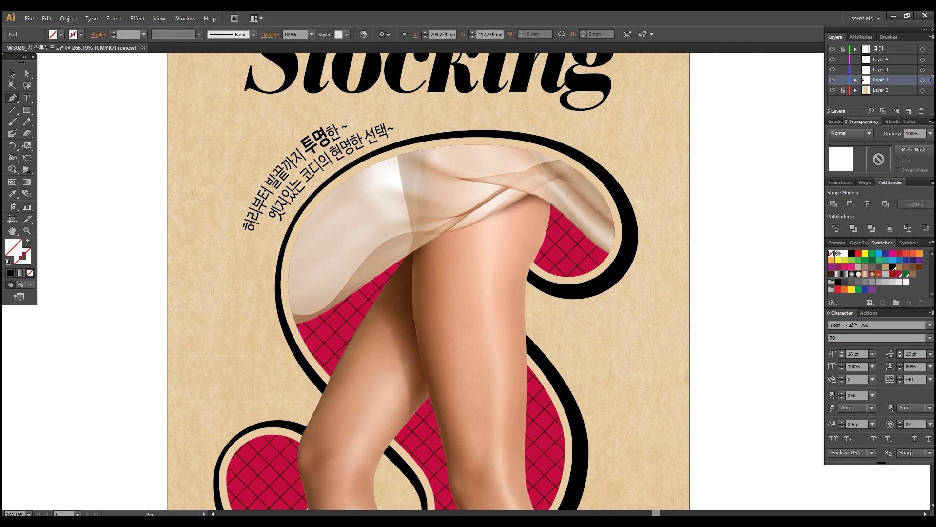
- Draw the rest of a closed crescent along the skirt's upper edge, overlapping the S's inner border from the left tip to the right curl
drag(345, 186, 421, 126)
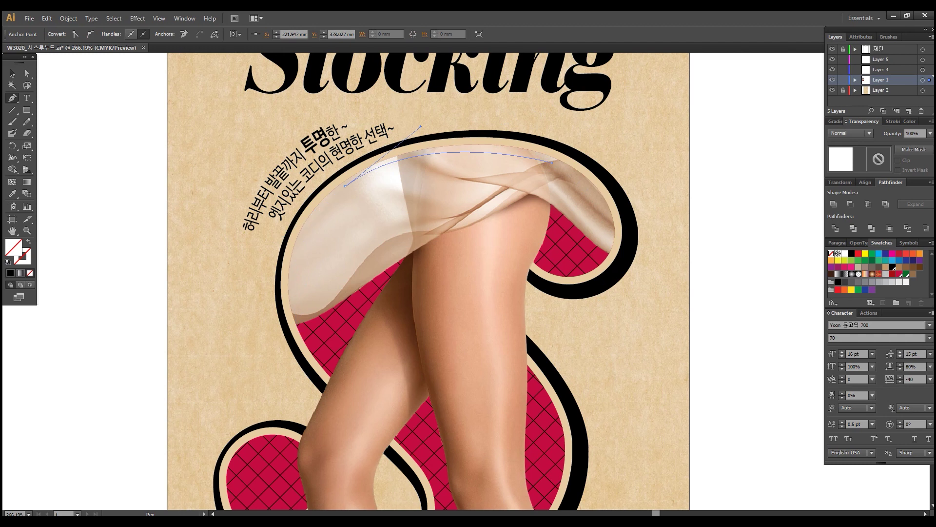
drag(563, 167, 593, 184)
click(298, 330)
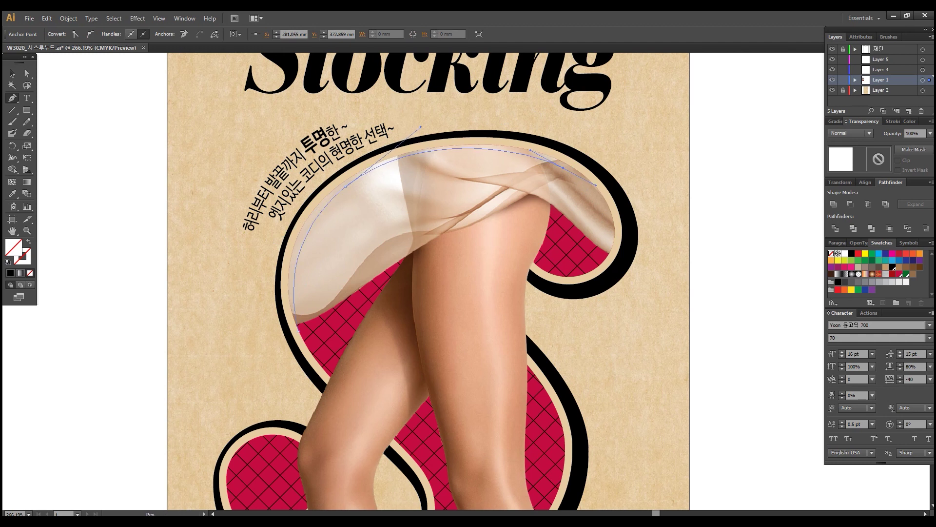
drag(602, 263, 579, 308)
click(603, 264)
drag(622, 225, 621, 209)
drag(535, 142, 482, 133)
drag(317, 203, 264, 271)
drag(299, 331, 310, 344)
- Refine the anchors and handles of the crescent's inner curve so it runs evenly along the skirt's upper edge
click(26, 73)
drag(345, 187, 343, 186)
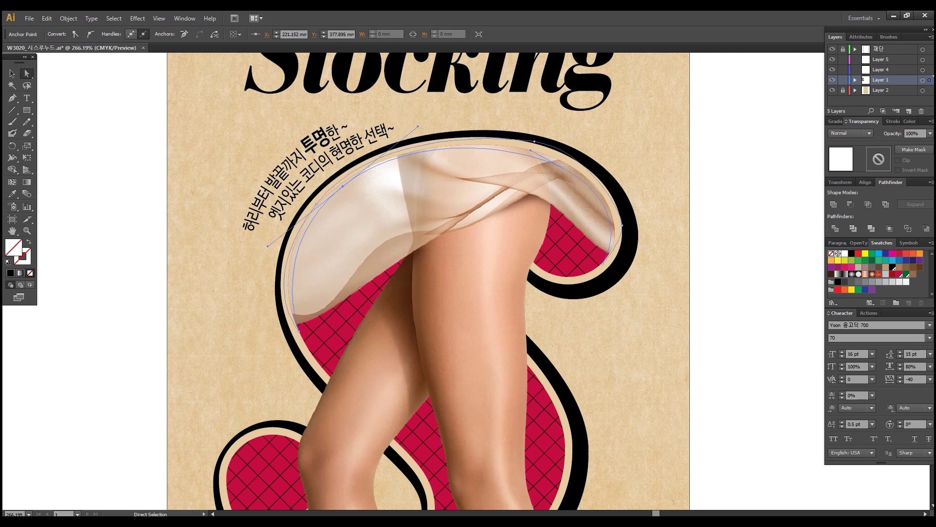
drag(563, 168, 567, 167)
drag(418, 126, 416, 130)
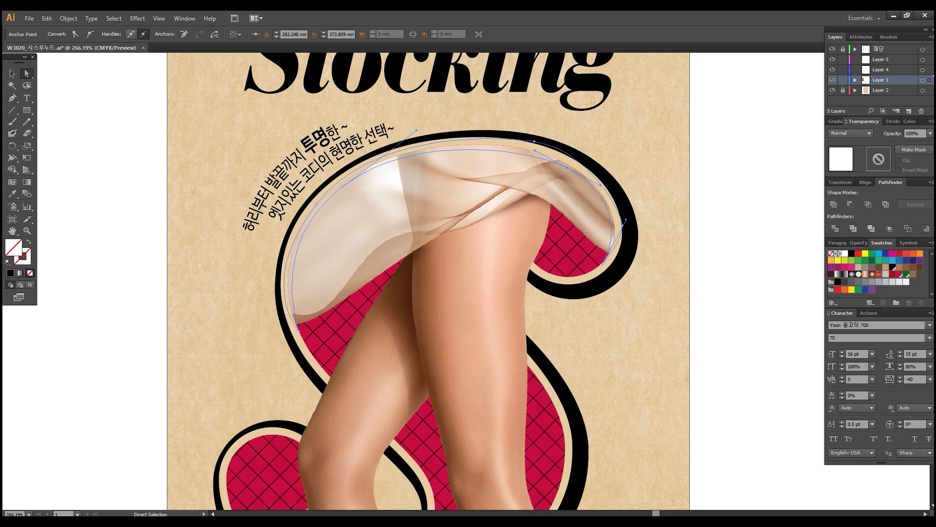
drag(535, 151, 534, 141)
- Fill the crescent with 50% black
click(909, 121)
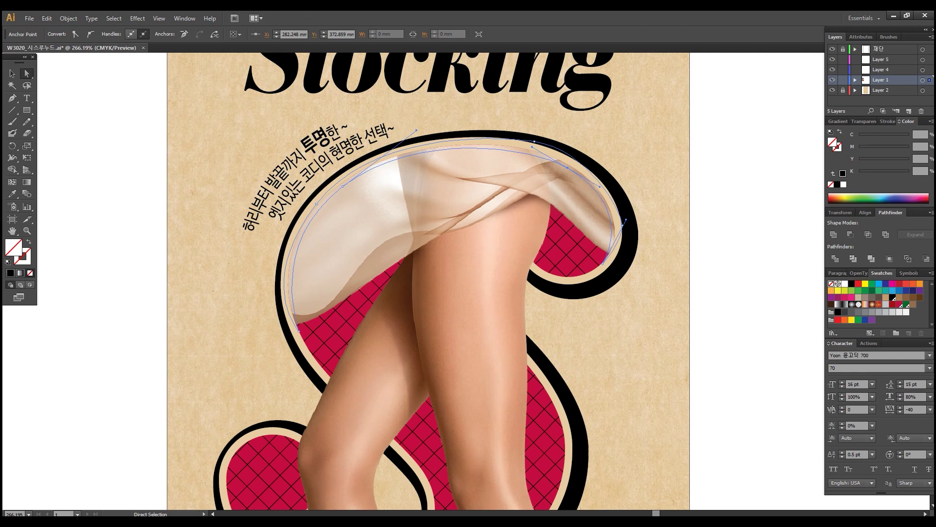
click(842, 173)
click(919, 171)
text(50)
key(Return)
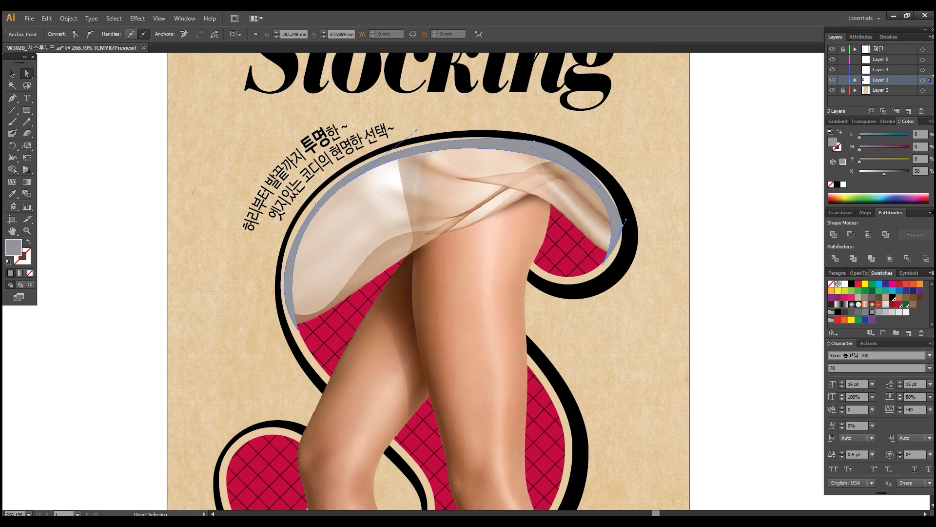
- Apply a Gaussian Blur with a 5-pixel radius to the grey crescent
click(138, 18)
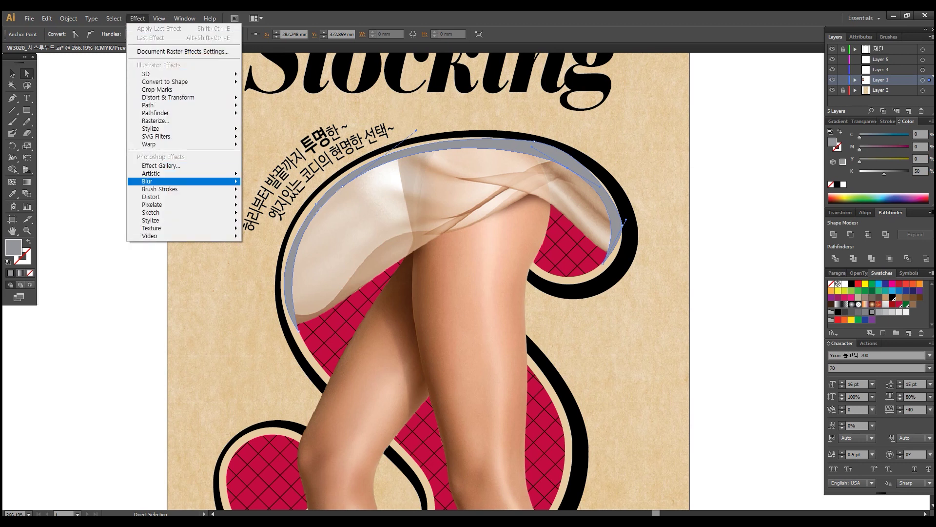
mouse_move(147, 181)
click(276, 182)
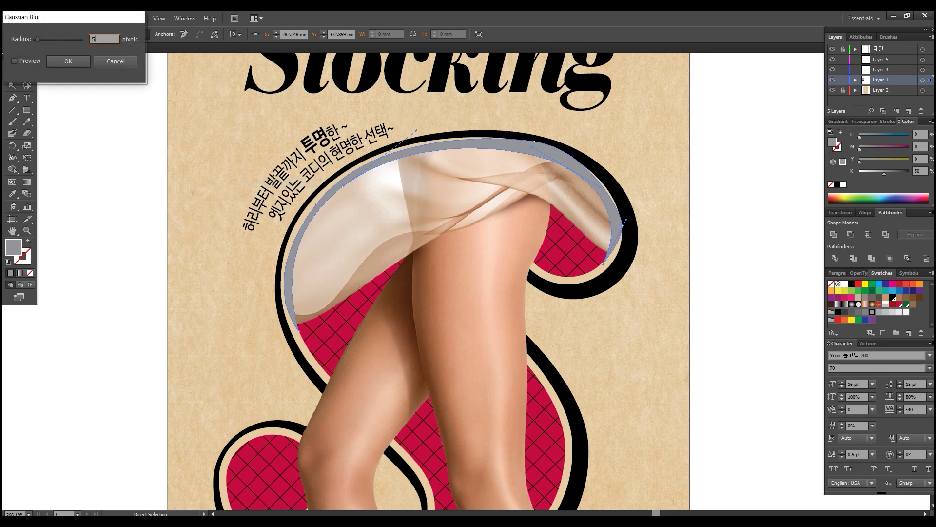
key(Return)
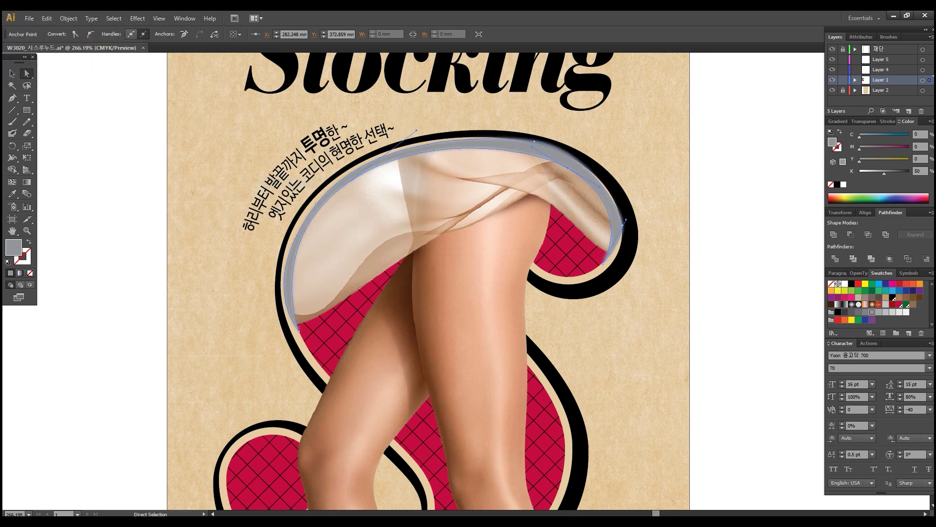
- Set the blurred crescent's blending mode to Multiply and deselect it
key(v)
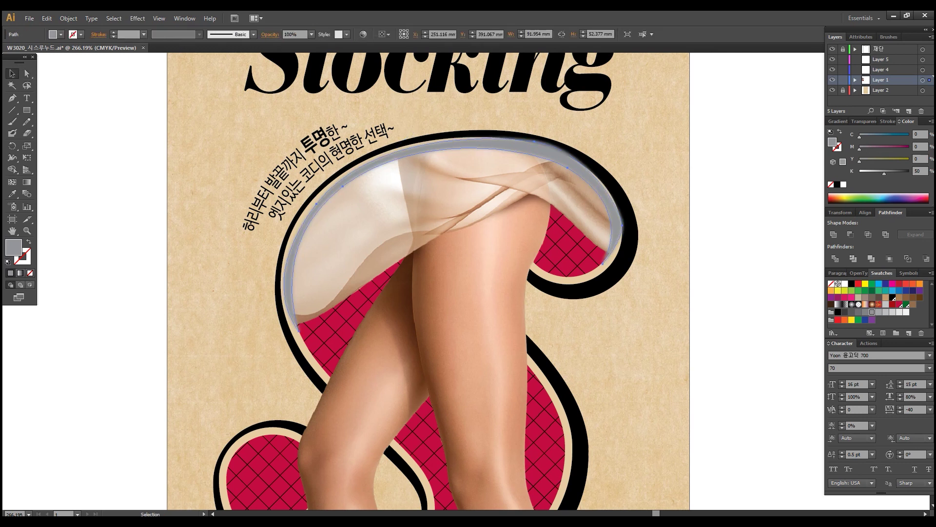
click(864, 121)
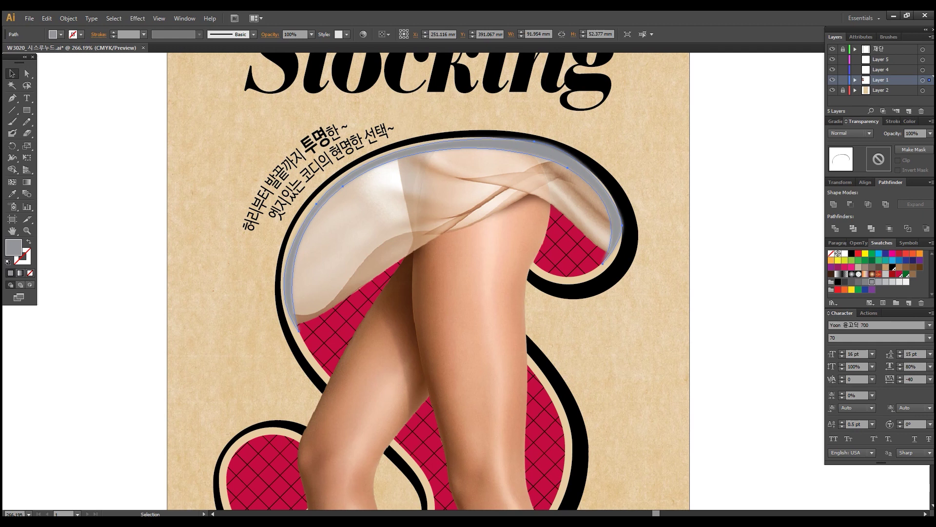
click(850, 133)
click(850, 167)
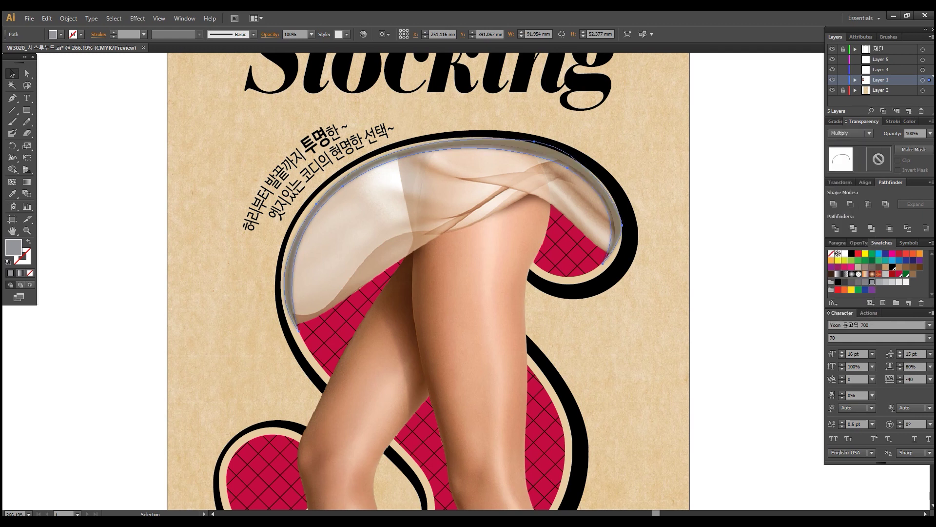
key(ctrl+shift+a)
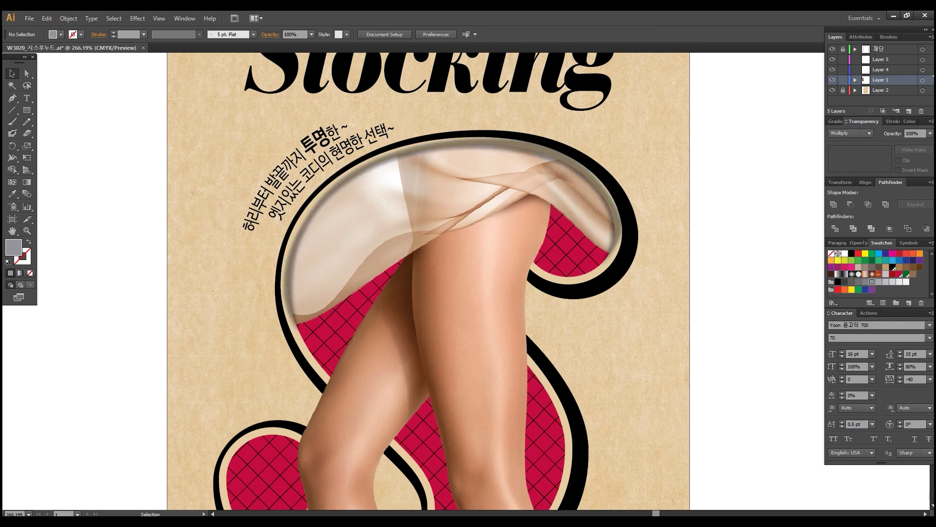
- Release the clipping mask on the legs image
click(468, 303)
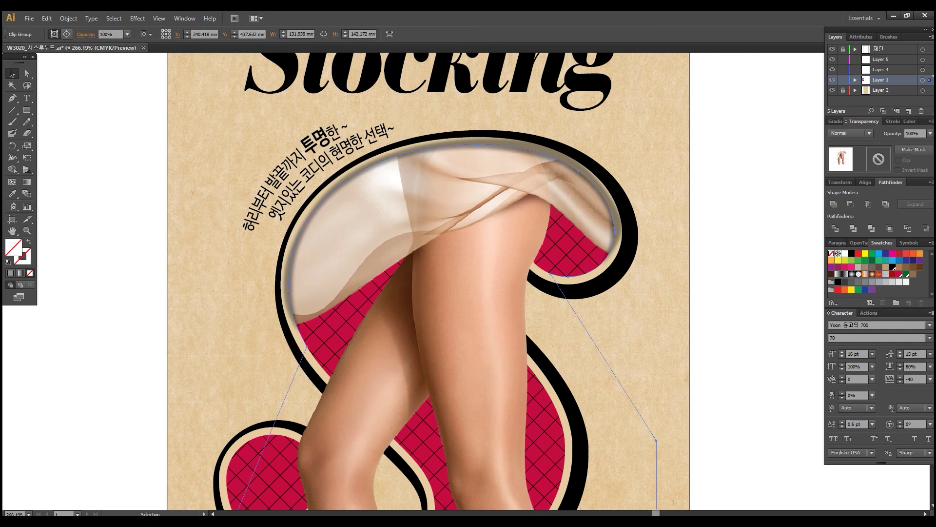
key(ctrl)
key(ctrl+alt+7)
key(ctrl+shift+a)
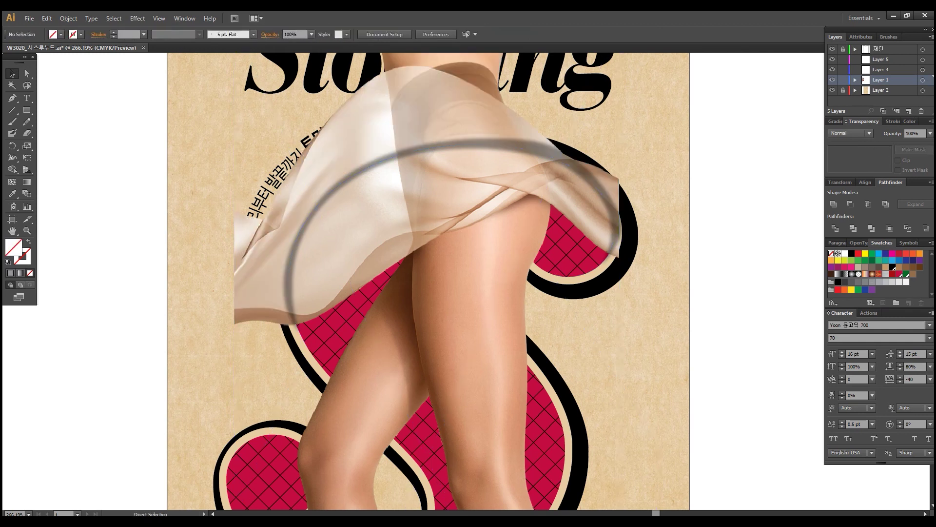
- Select the former mask path in outline view, add the blurred crescent and the legs image, and make a clipping mask from them
key(ctrl+y)
click(496, 302)
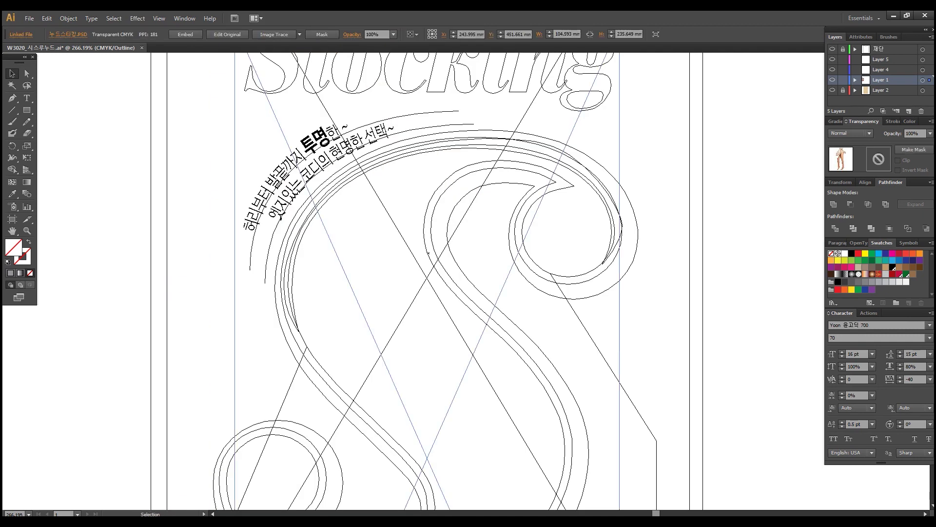
click(615, 230)
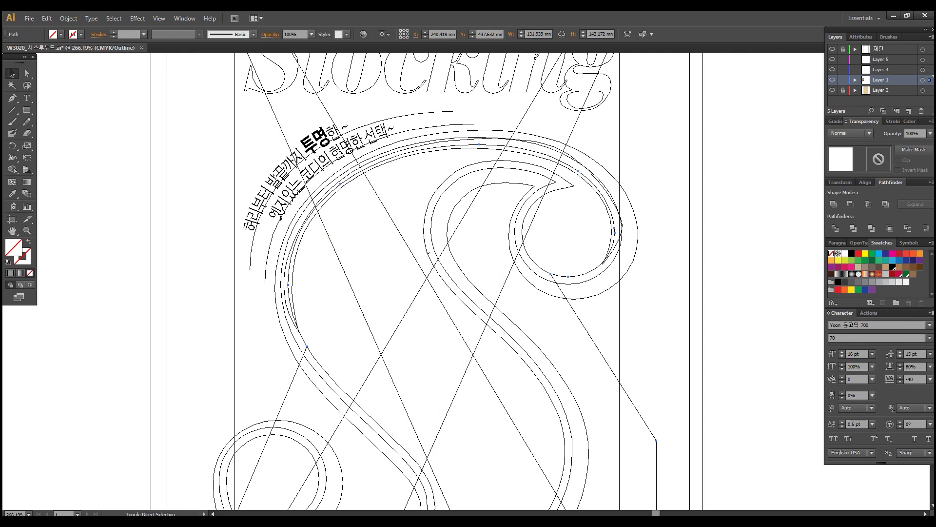
key(ctrl+y)
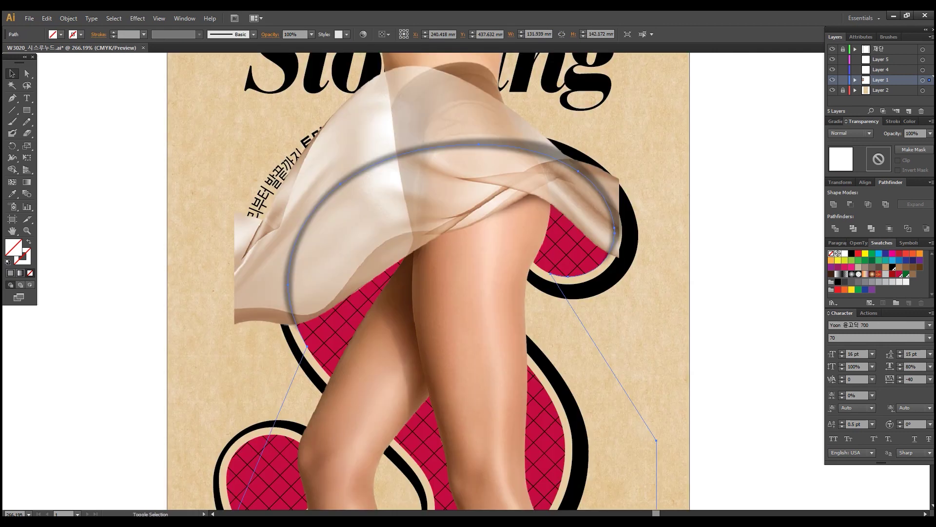
shift+click(620, 225)
shift+click(469, 313)
key(ctrl+7)
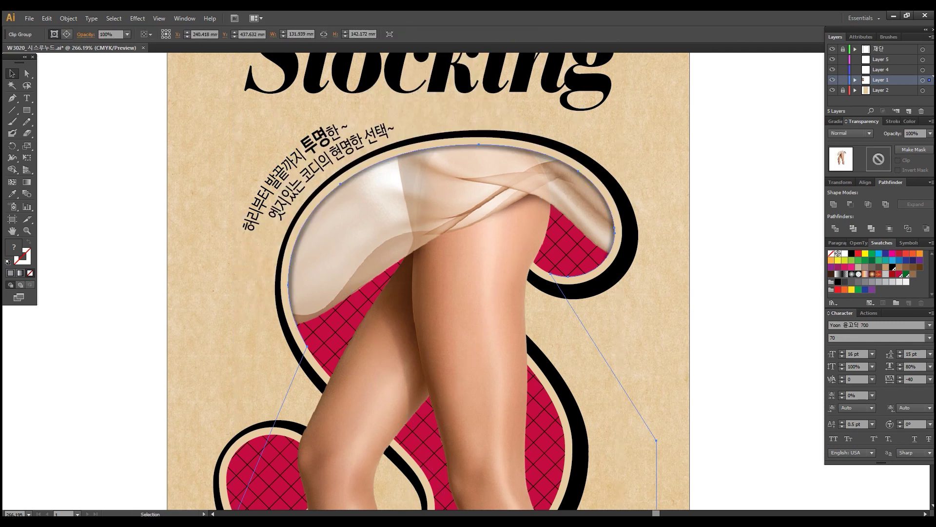
- Set the opacity of the blurred crescent shadow inside the clipping mask to 50%
key(ctrl+shift+a)
key(a)
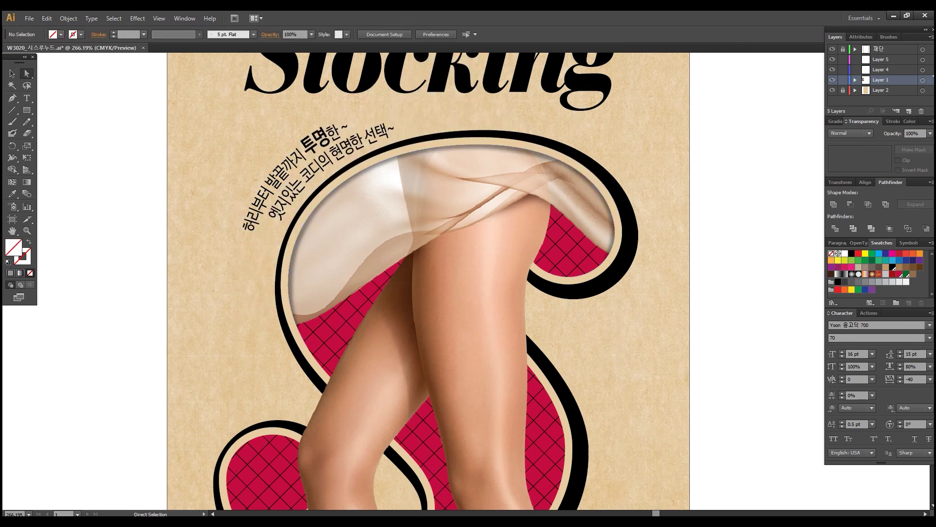
click(612, 218)
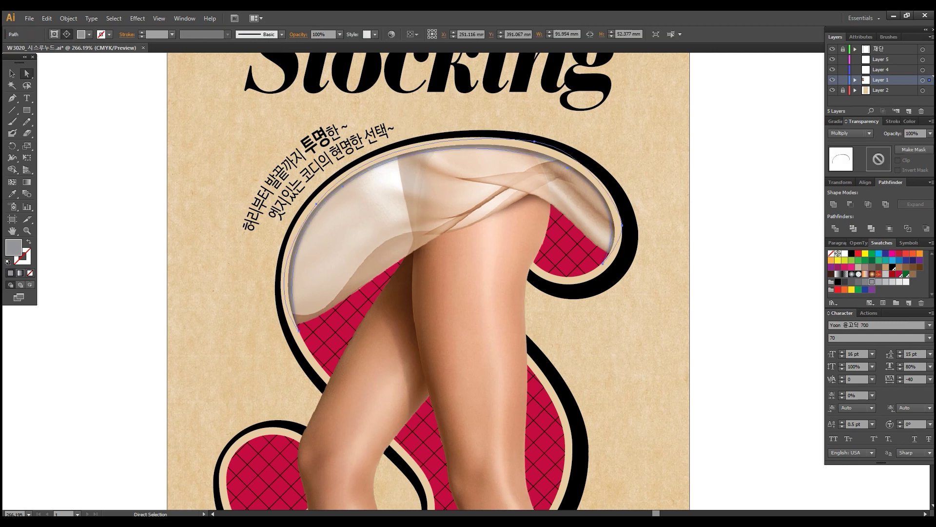
drag(919, 133, 905, 133)
text(50)
key(Return)
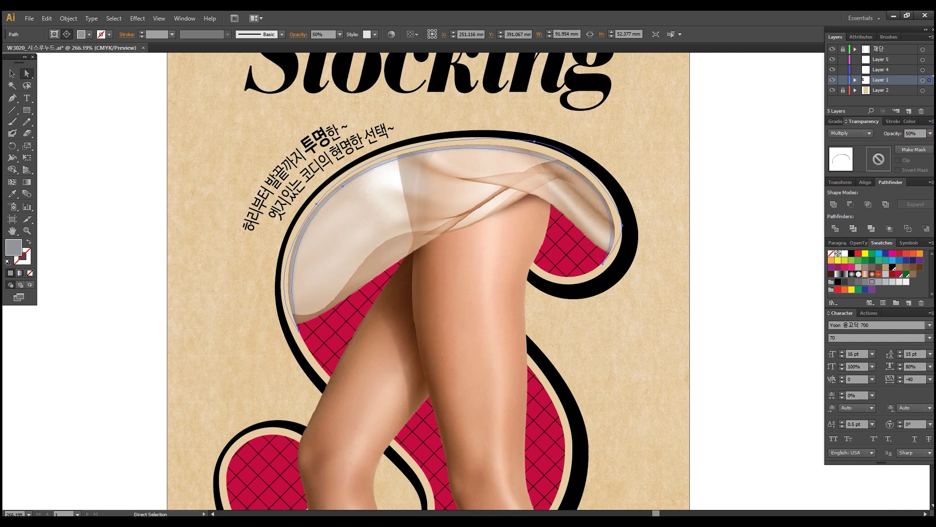
key(ctrl+shift+a)
- Examine the whole package front with the shadow along the skirt's upper edge
key(ctrl+minus)
key(ctrl+minus)
key(ctrl+minus)
key(ctrl+minus)
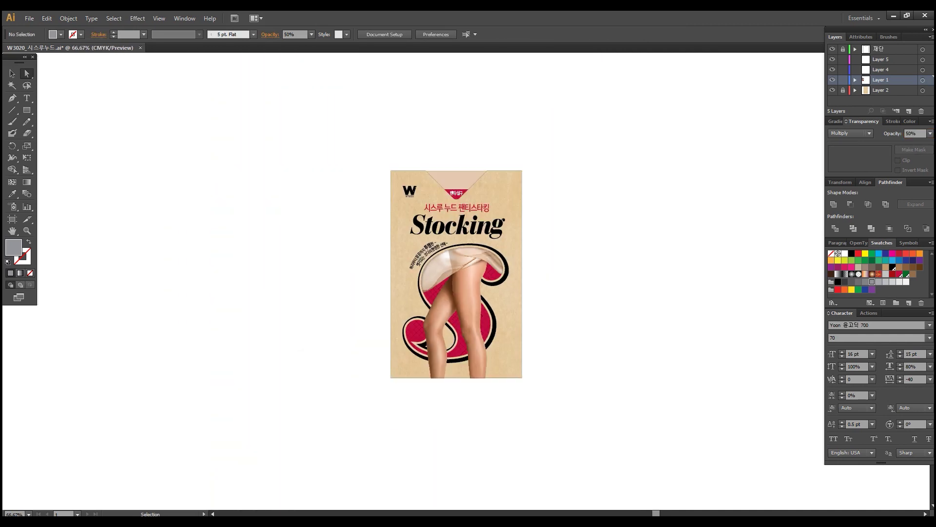
drag(366, 139, 527, 350)
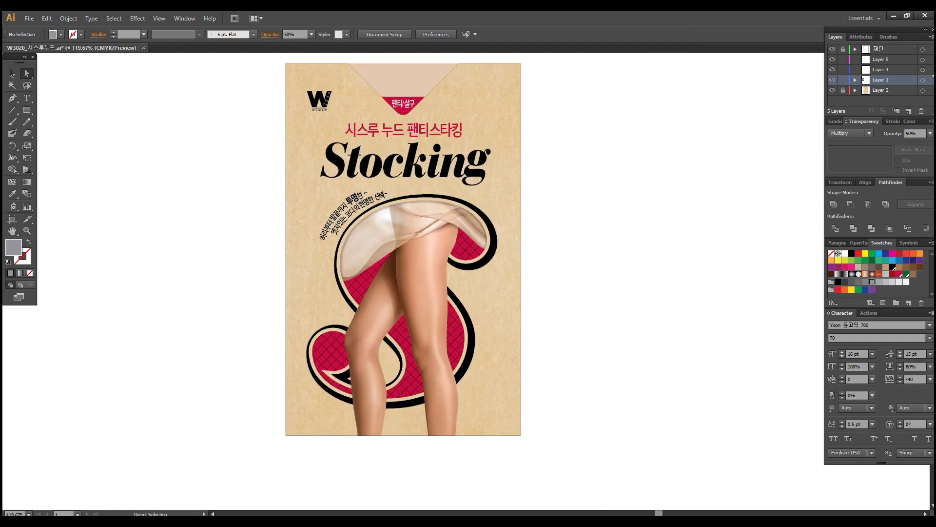
drag(403, 248, 417, 273)
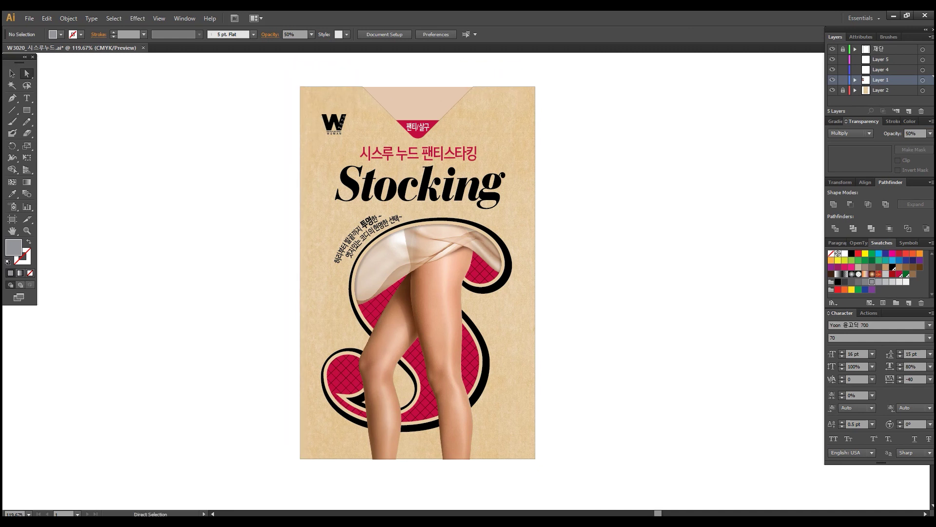